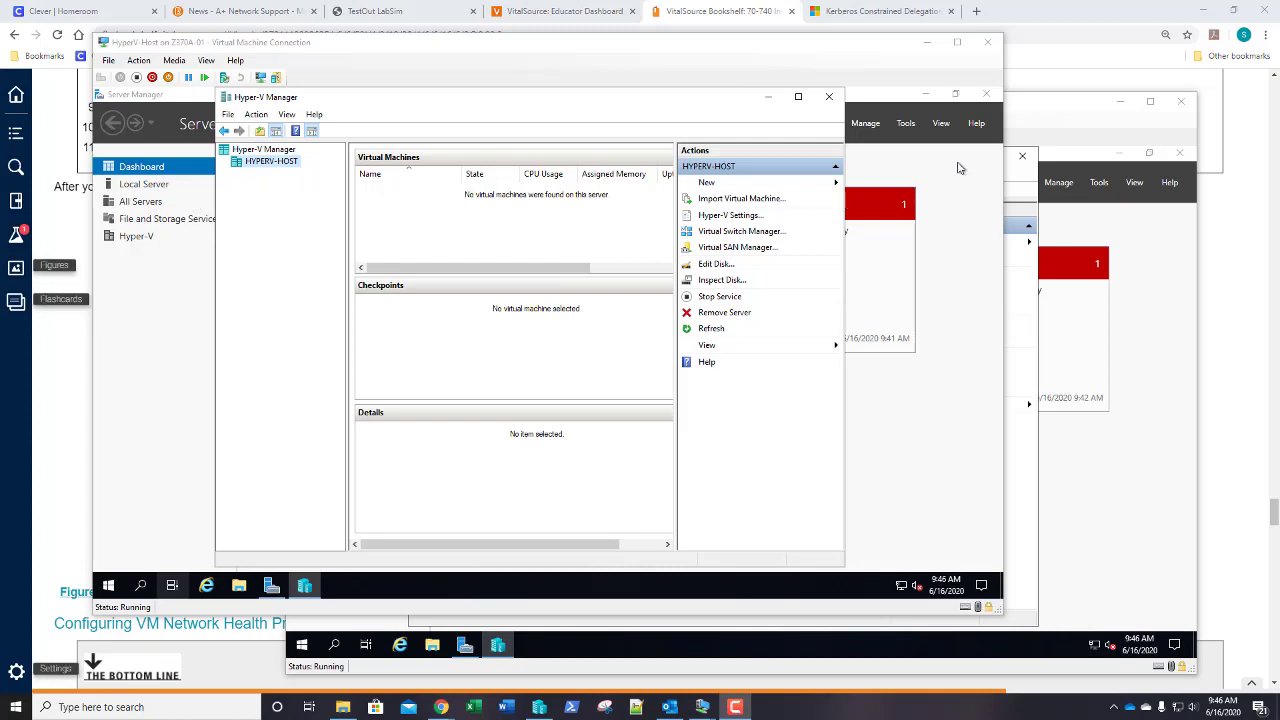
On the HyperV-Host machine, start creating a new virtual machine and name it Test-VM10
click(1037, 119)
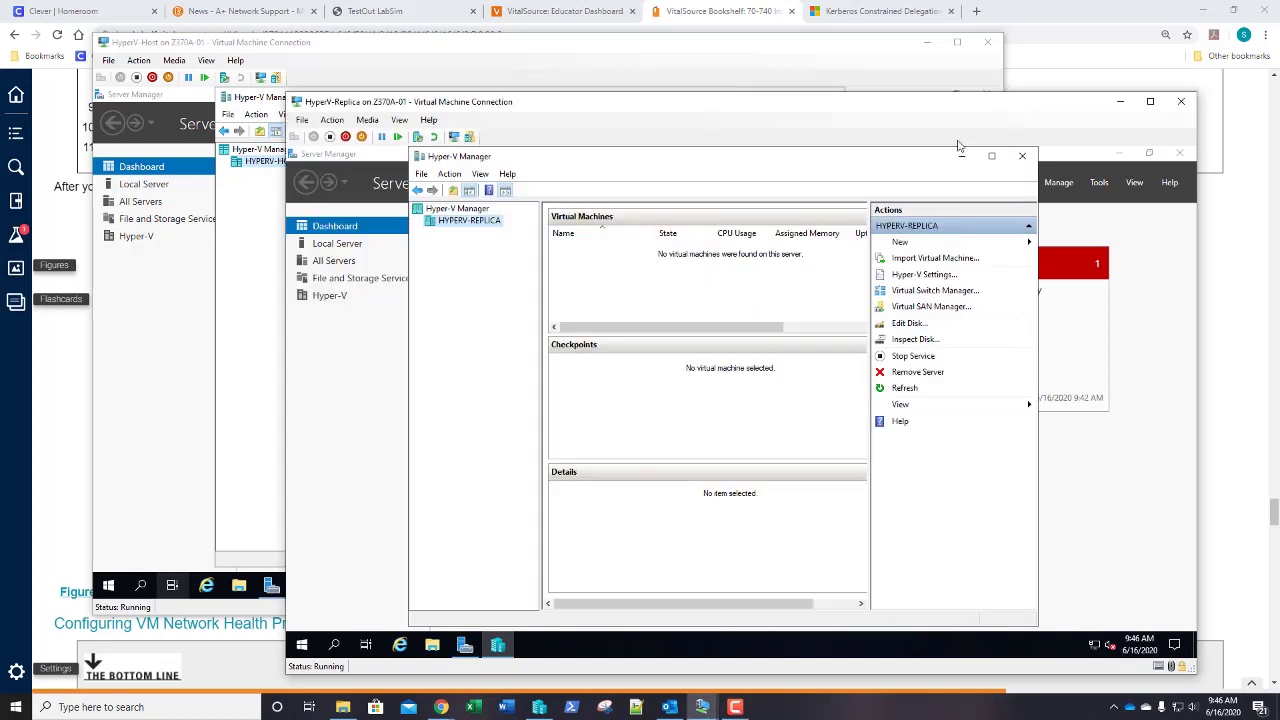
click(815, 55)
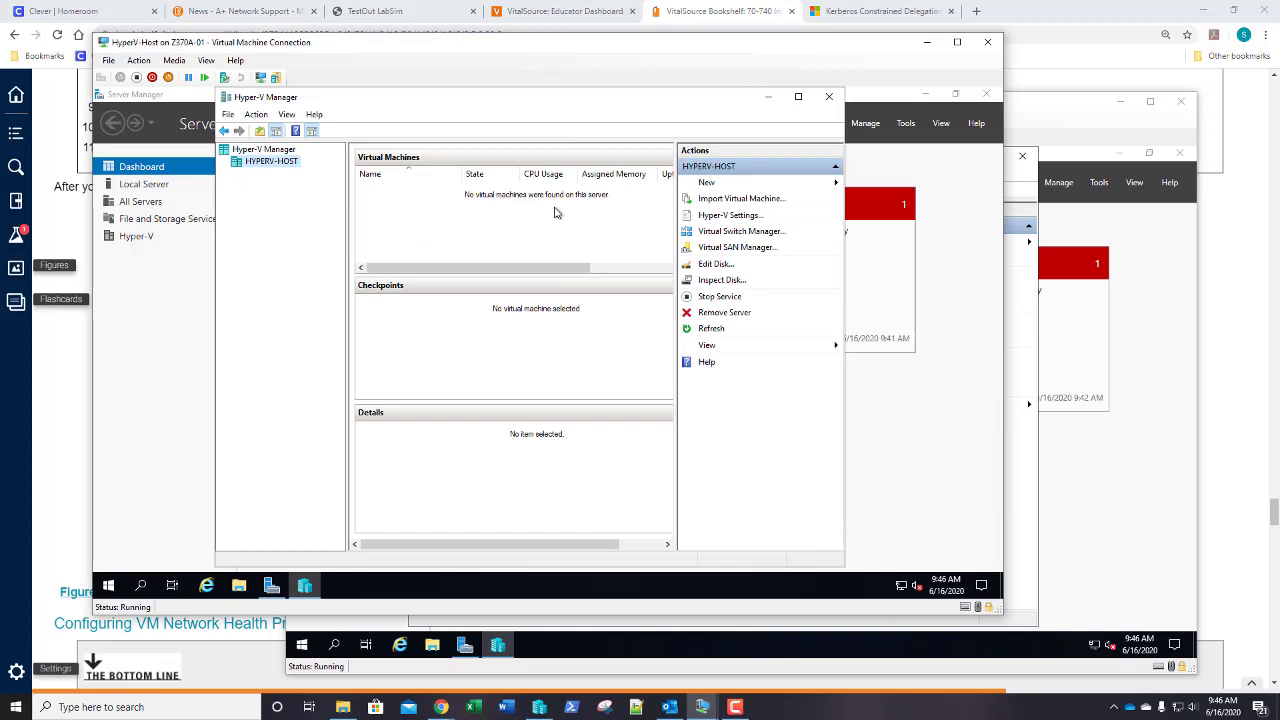
click(722, 189)
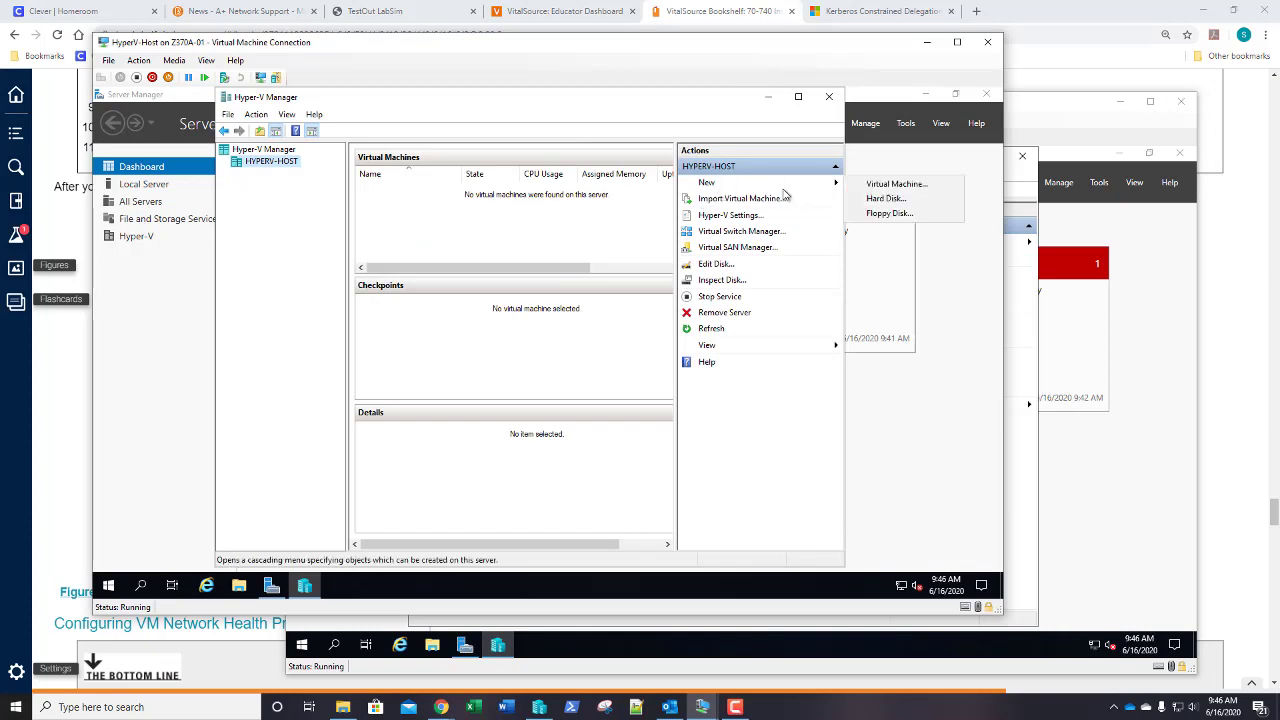
click(880, 183)
key(Return)
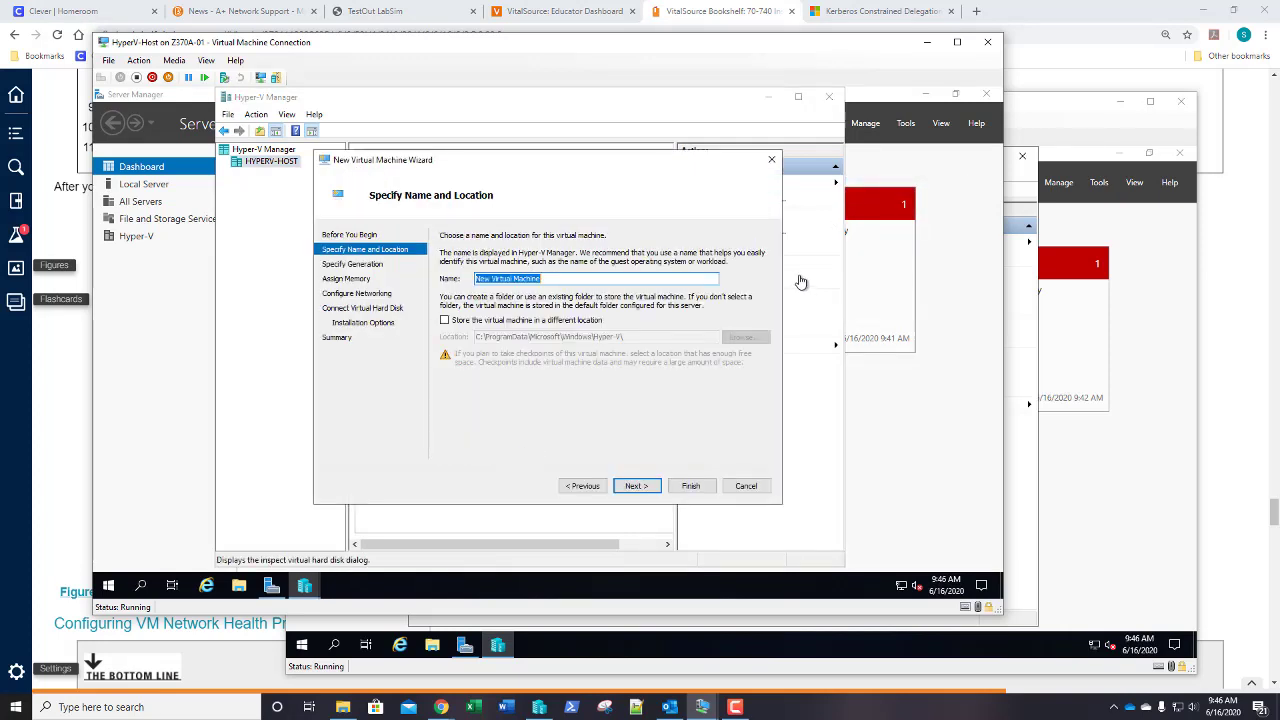
text(Test-VM10)
key(Return)
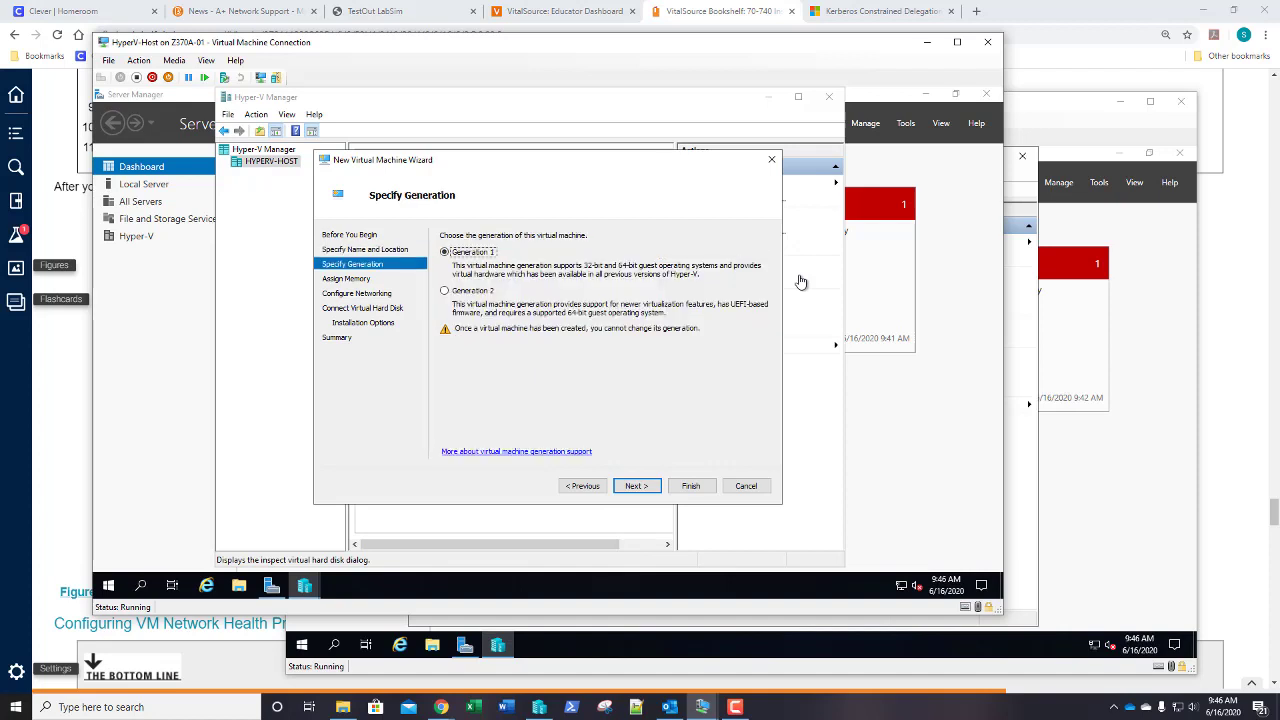
Configure Test-VM10 as Generation 2 with 1024 MB of memory, the private switch connection and a new 127 GB virtual hard disk
key(Return)
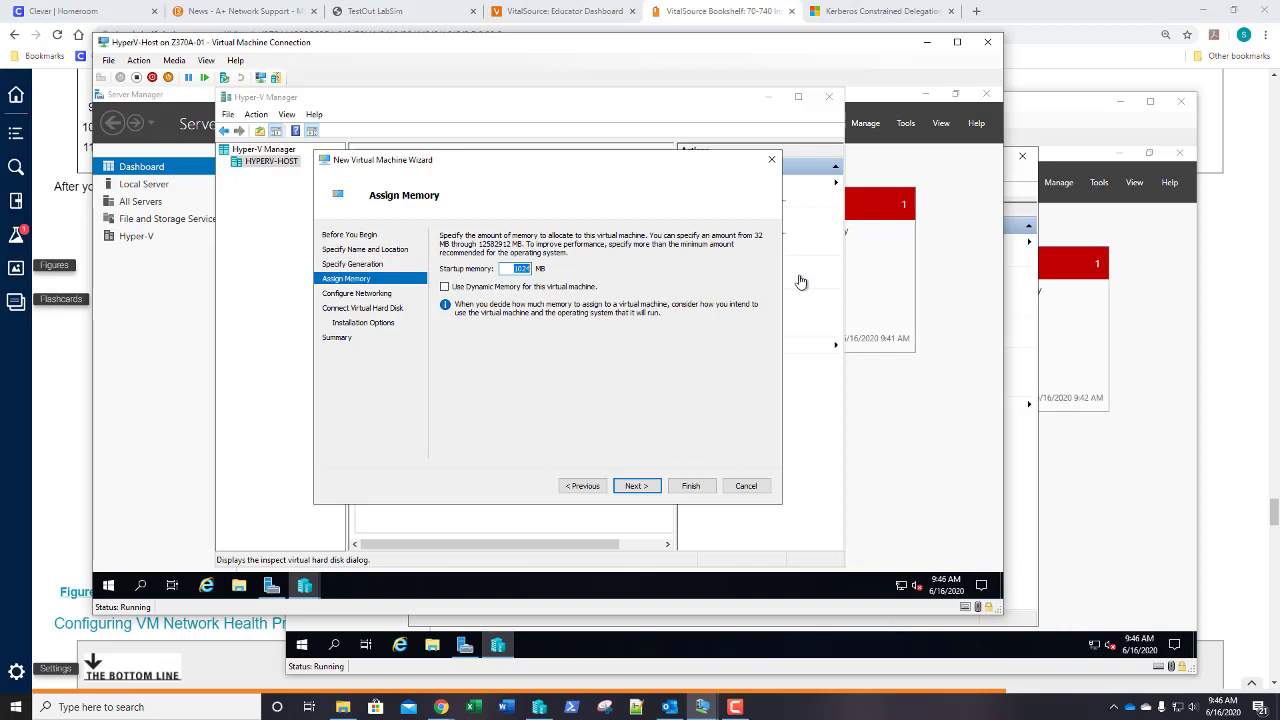
key(Tab)
key(Return)
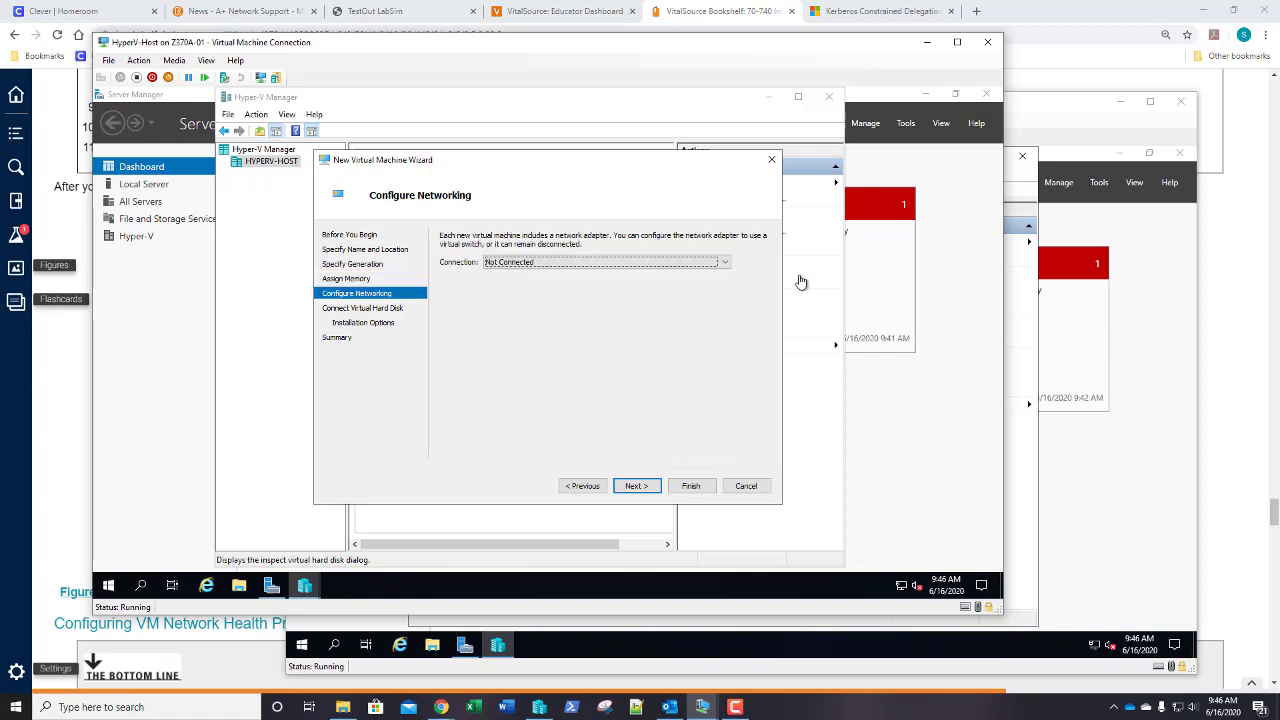
key(Down)
key(Return)
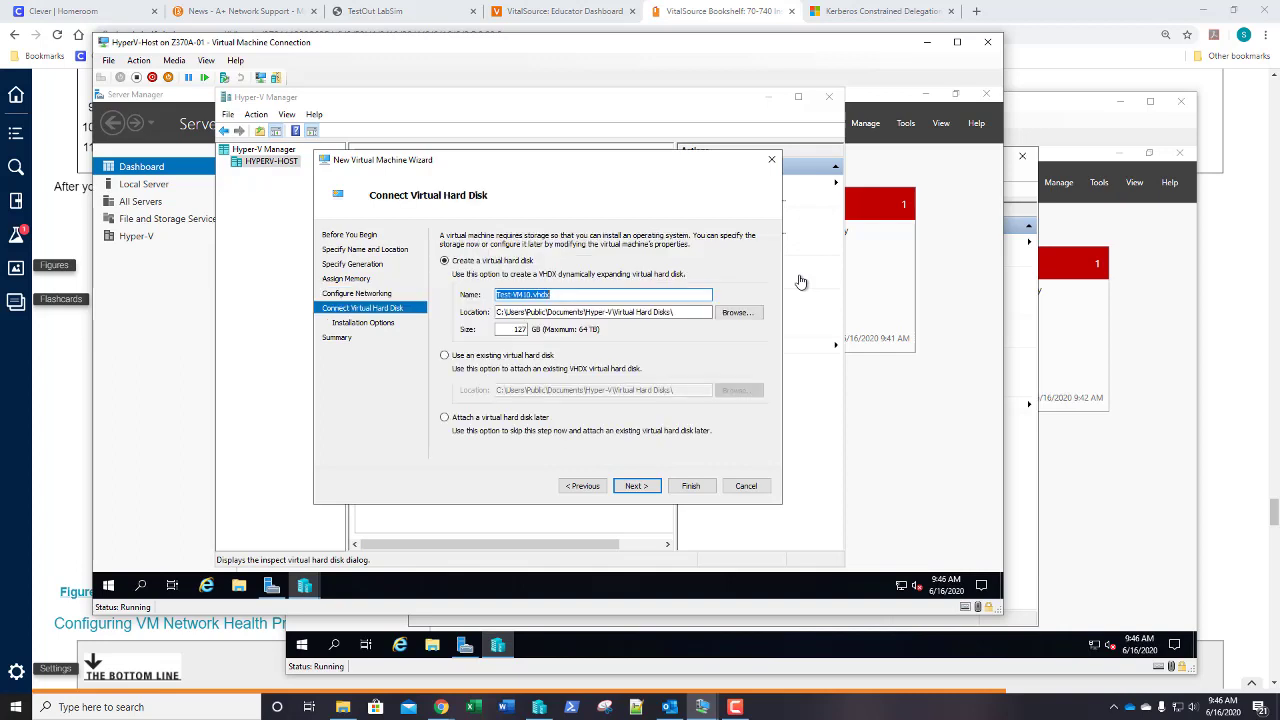
key(Return)
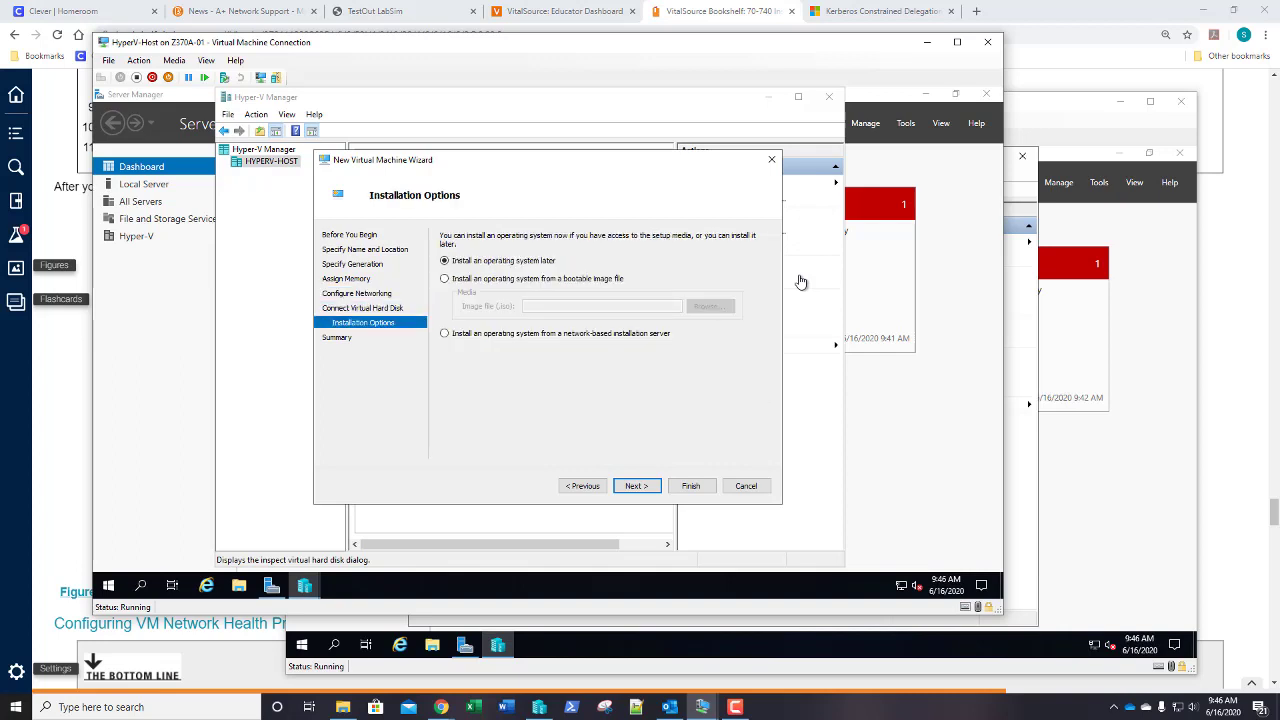
Choose to install the operating system from a bootable image file and browse to the \\lon-dc1\Software share
click(594, 282)
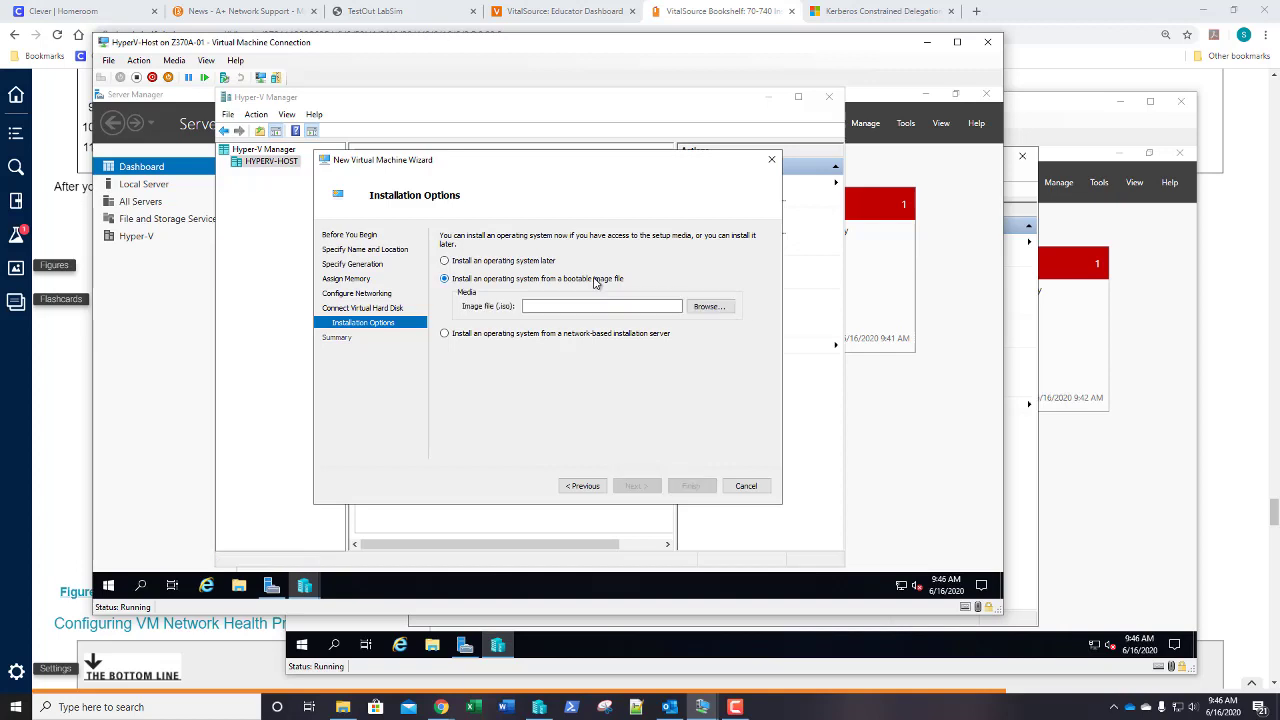
click(708, 310)
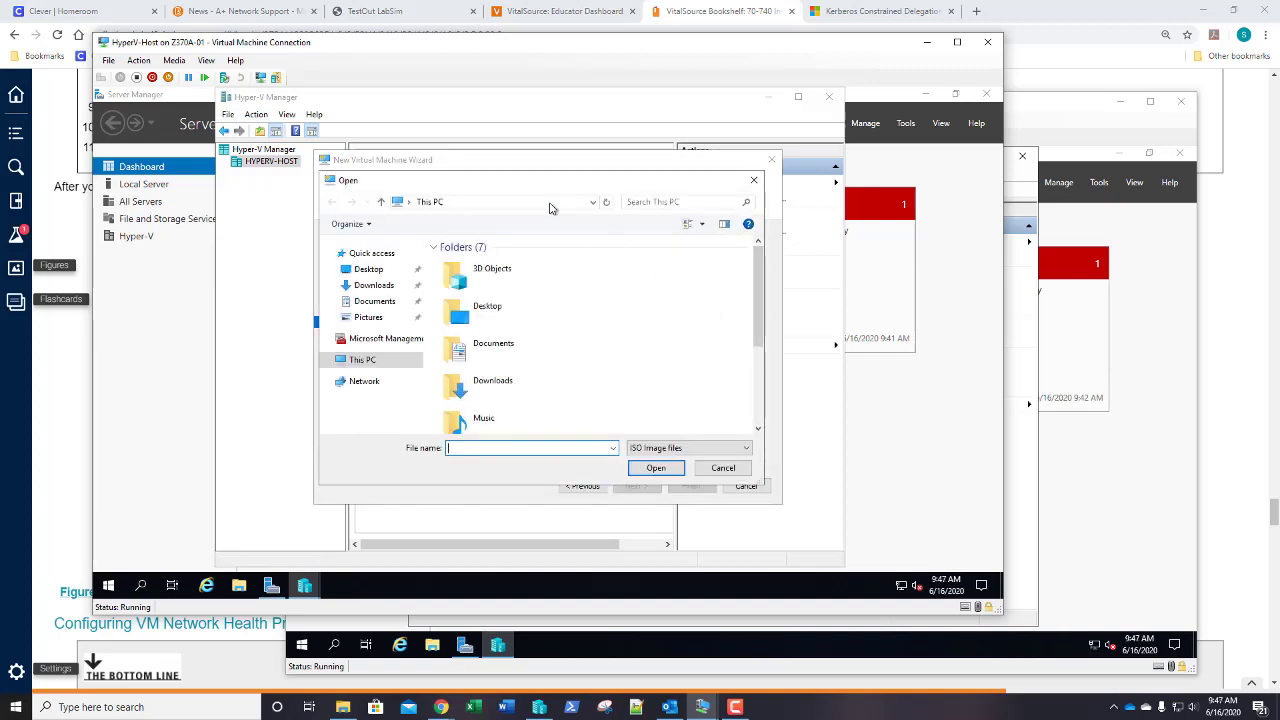
click(549, 208)
text(\\)
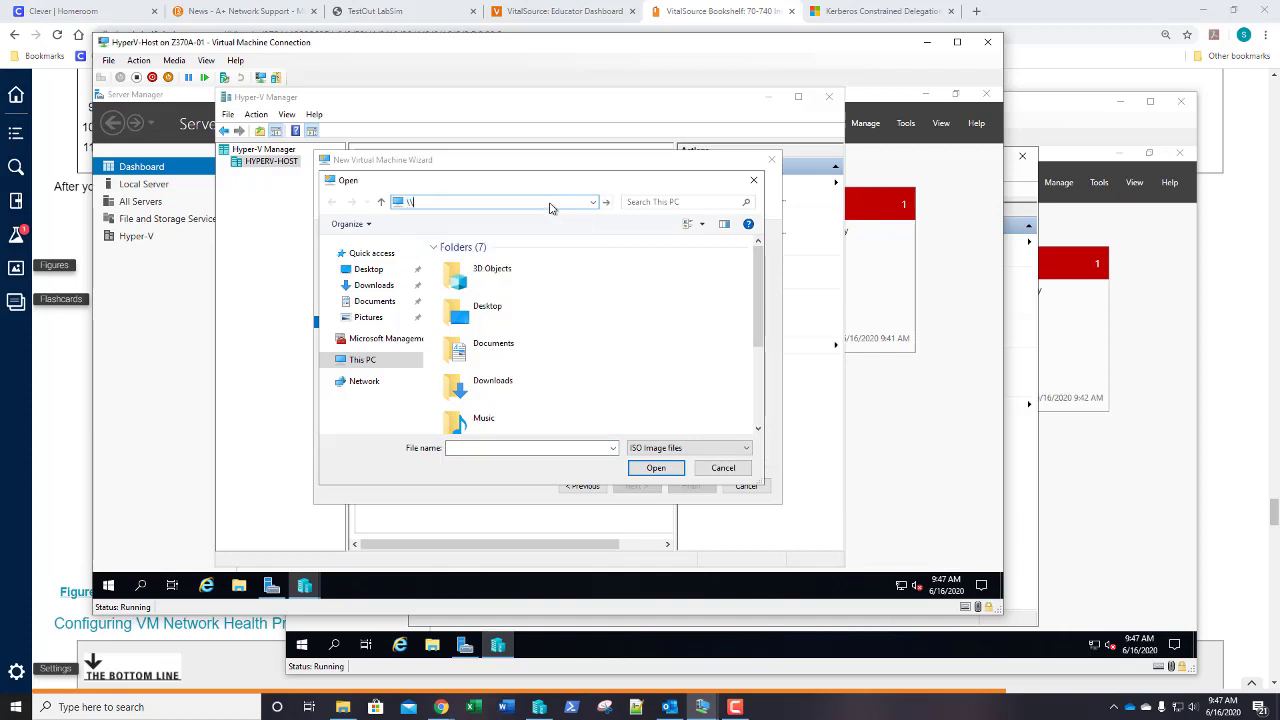
text(lon-dc1\)
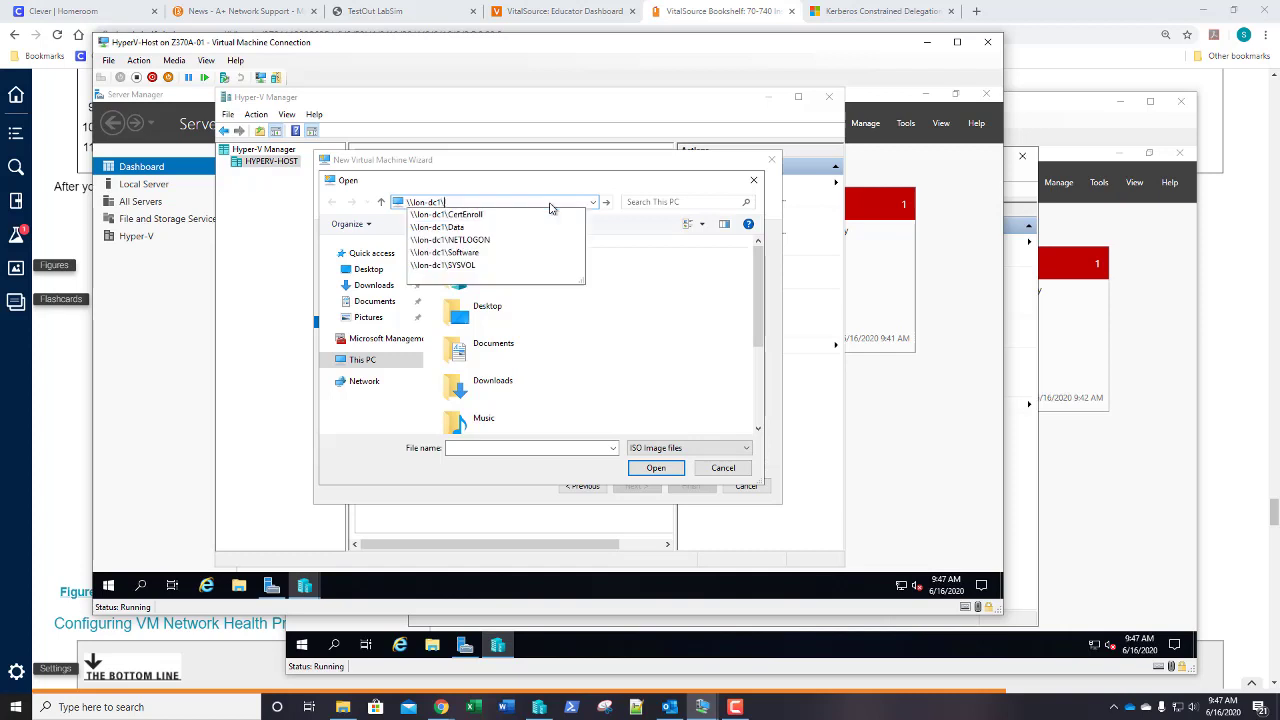
key(Down)
key(Down)
key(Down)
key(Down)
key(Return)
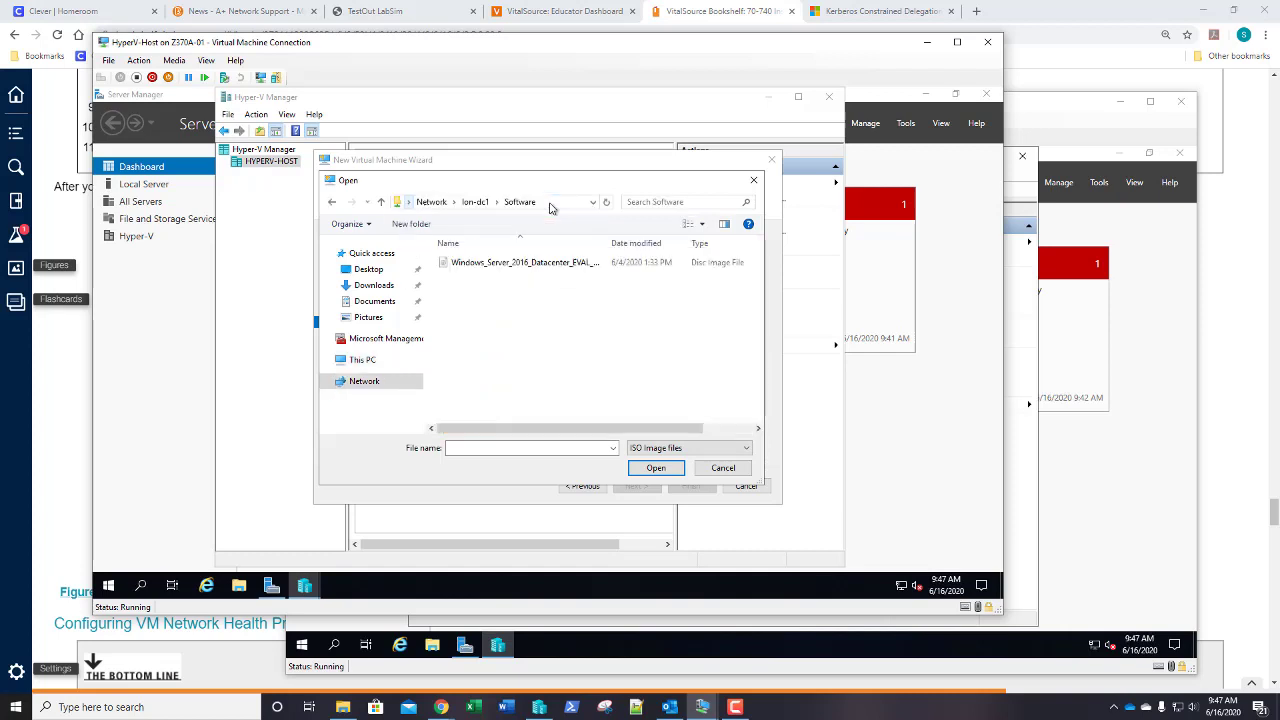
Use the Windows Server 2016 Datacenter EVAL ISO as the installation image and finish creating the virtual machine
click(528, 266)
click(656, 468)
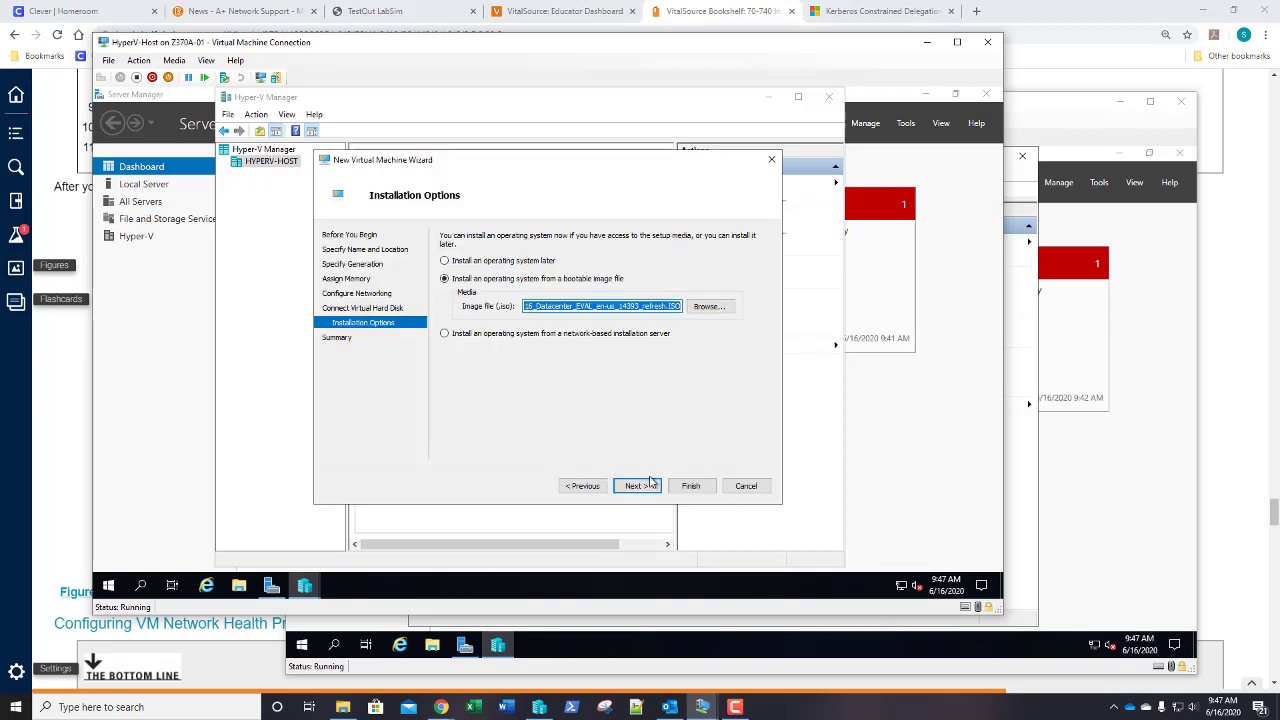
click(645, 487)
click(698, 486)
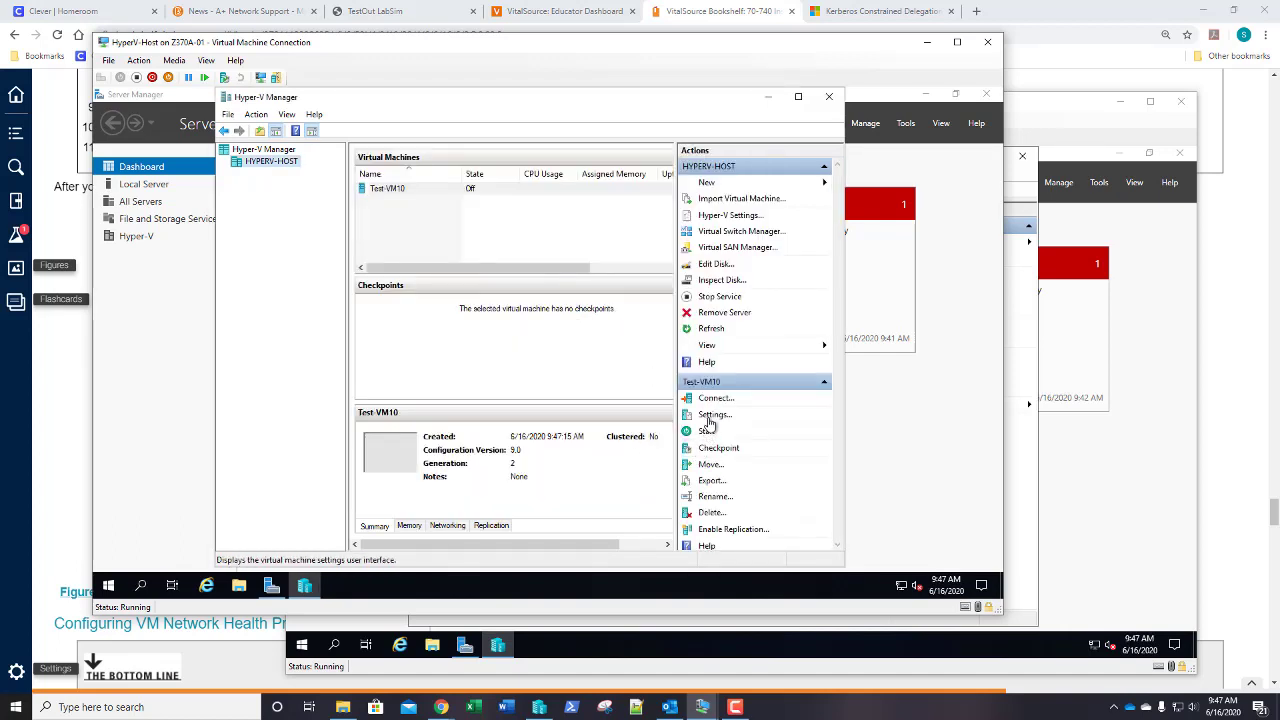
Review the checkpoint settings of Test-VM10 and close them without saving changes
click(712, 414)
click(406, 398)
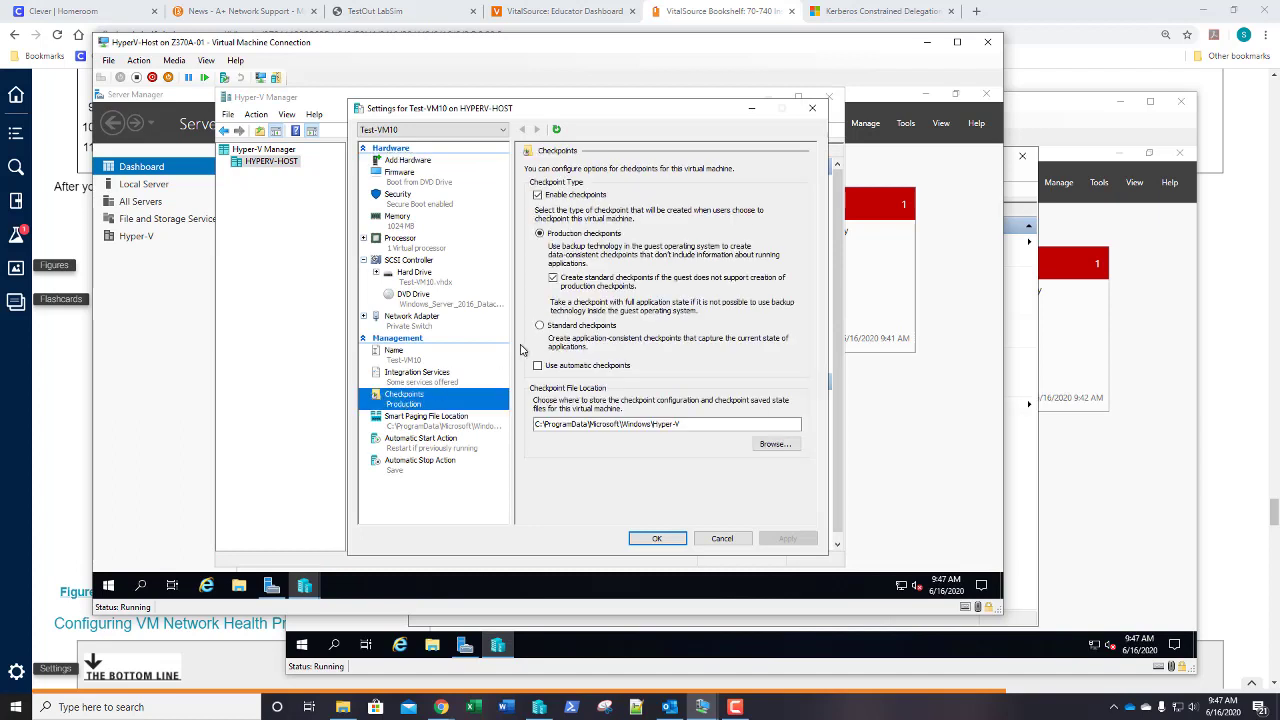
click(720, 538)
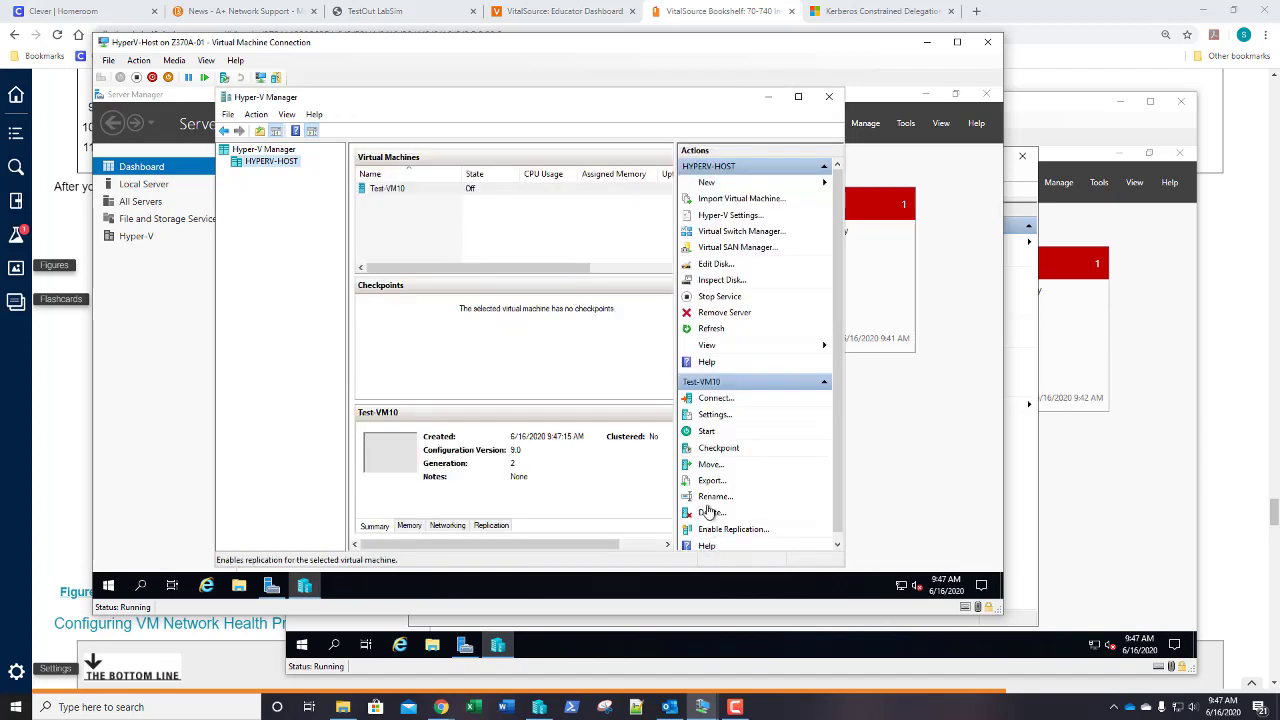
Start the Test-VM10 virtual machine on HYPERV-HOST
click(450, 190)
click(706, 431)
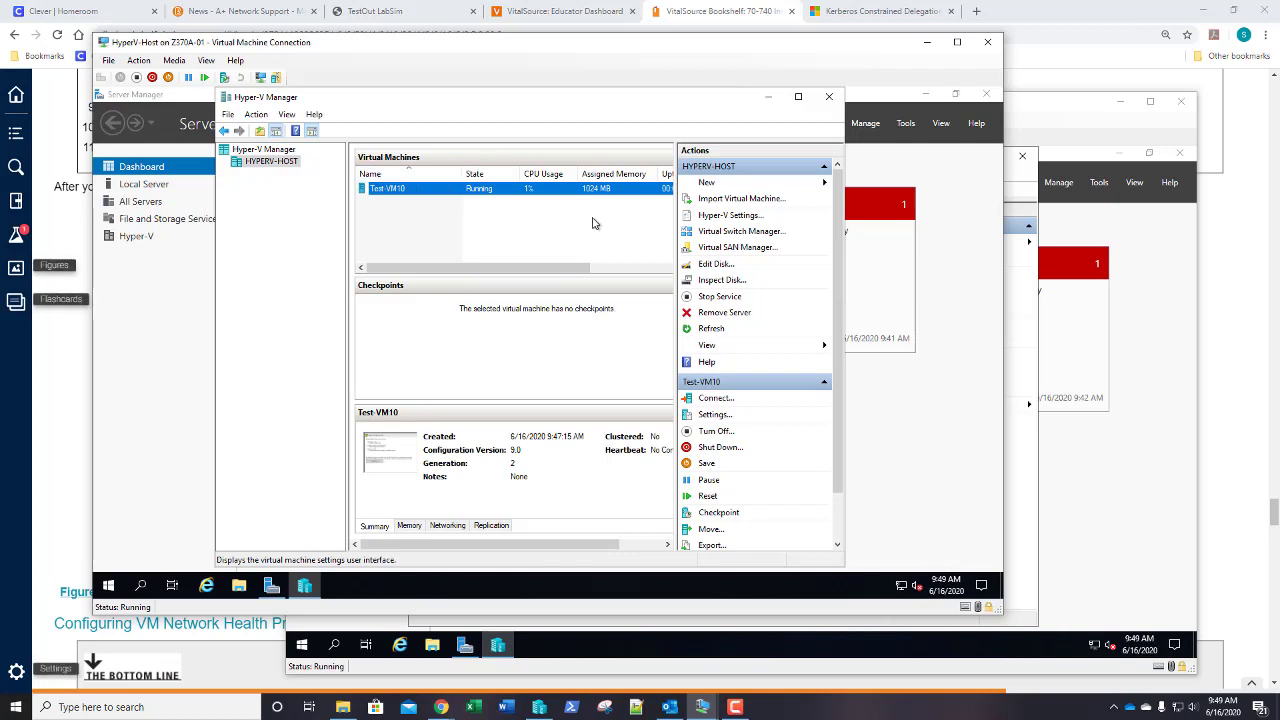
In the Hyper-V settings of HYPERV-HOST, enable the computer as a Replica server using Kerberos (HTTP) authentication on port 80
click(716, 218)
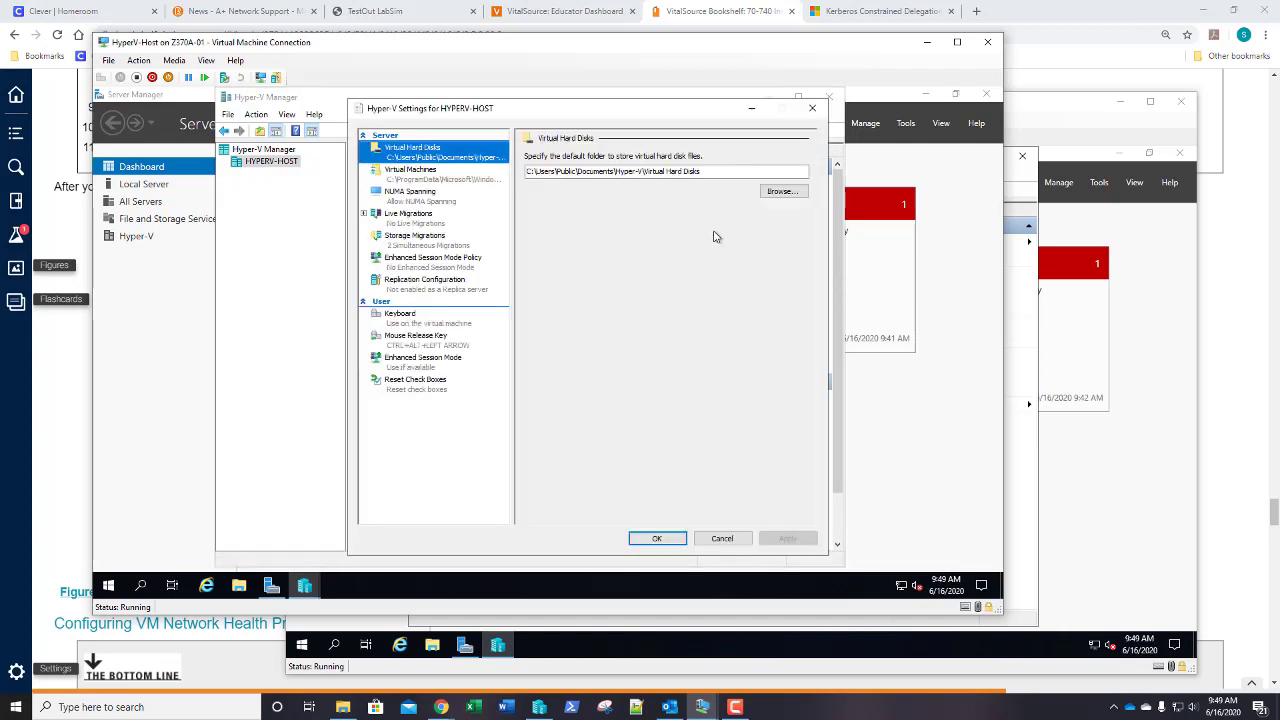
click(449, 285)
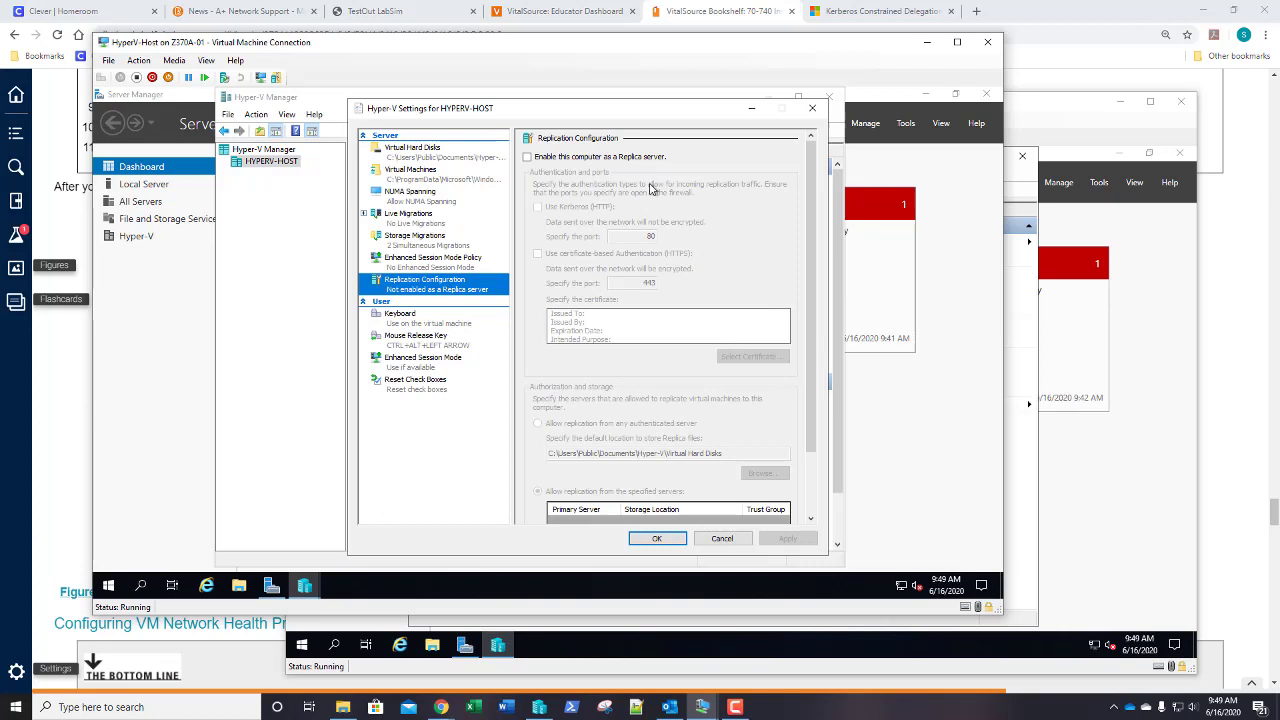
click(527, 158)
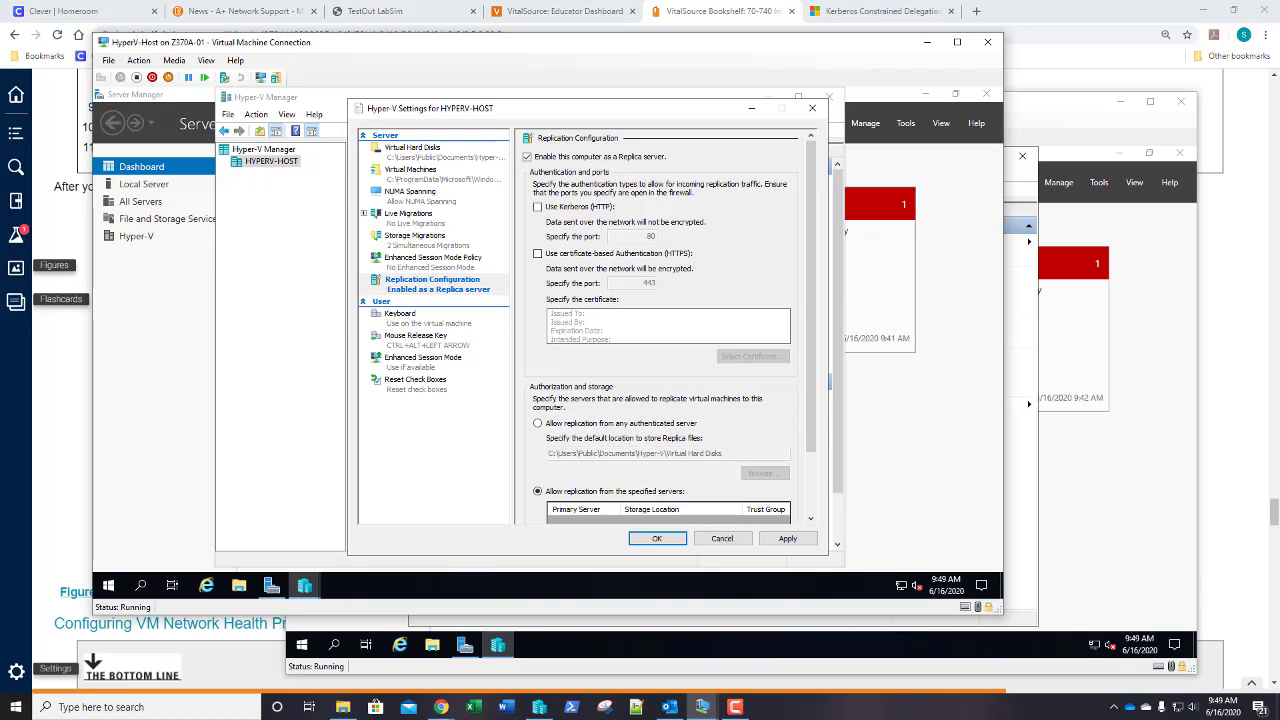
click(538, 208)
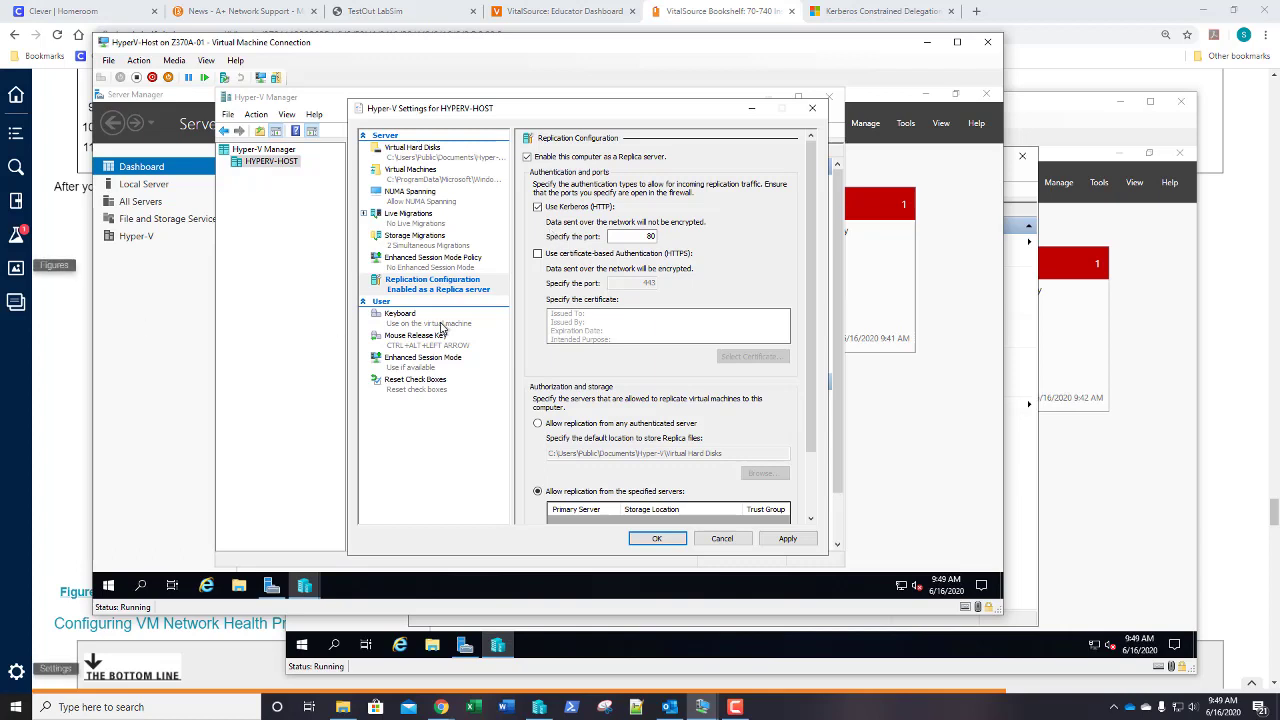
Enable certificate-based authentication (HTTPS) on port 443 with the HyperV-Host.adatum.com certificate
click(538, 256)
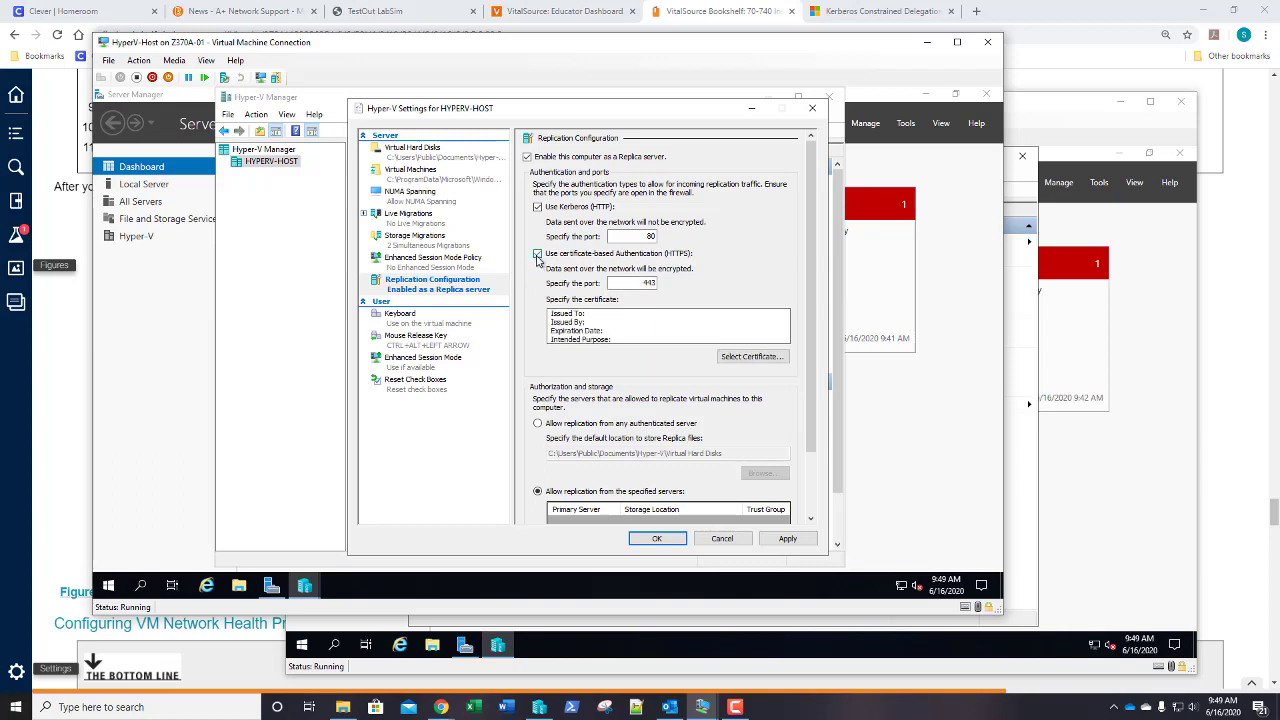
click(759, 358)
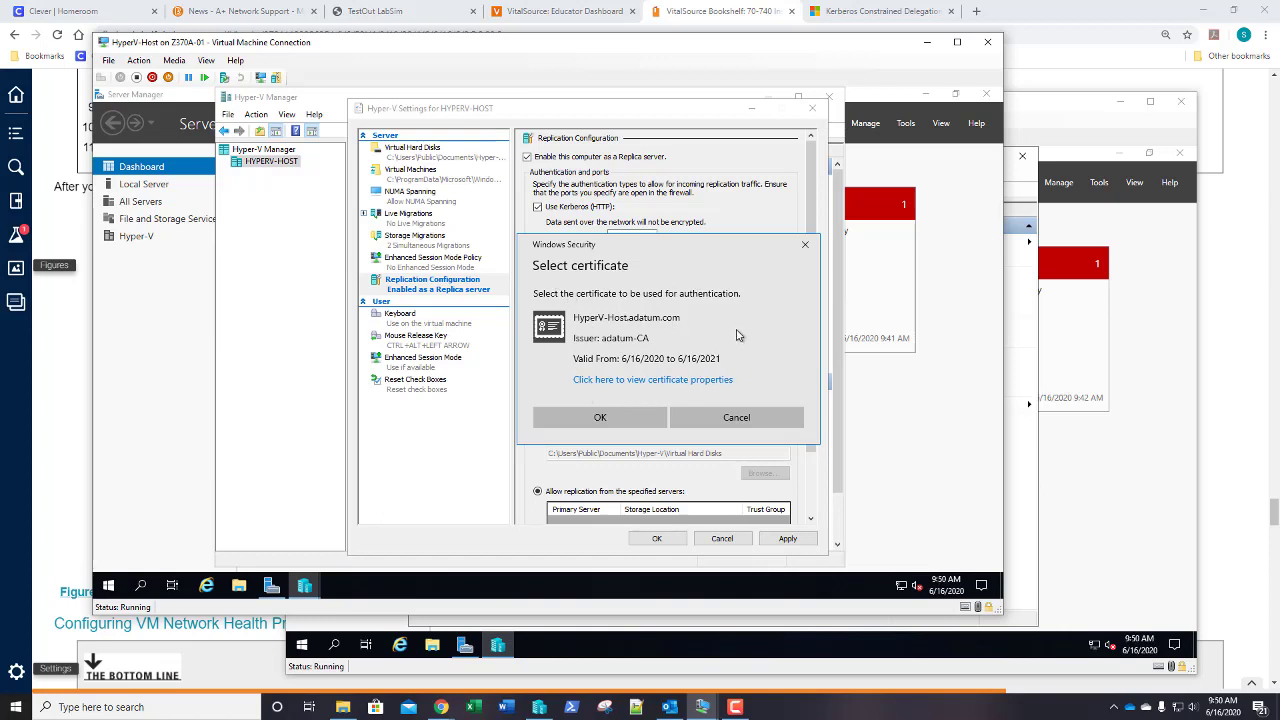
click(597, 418)
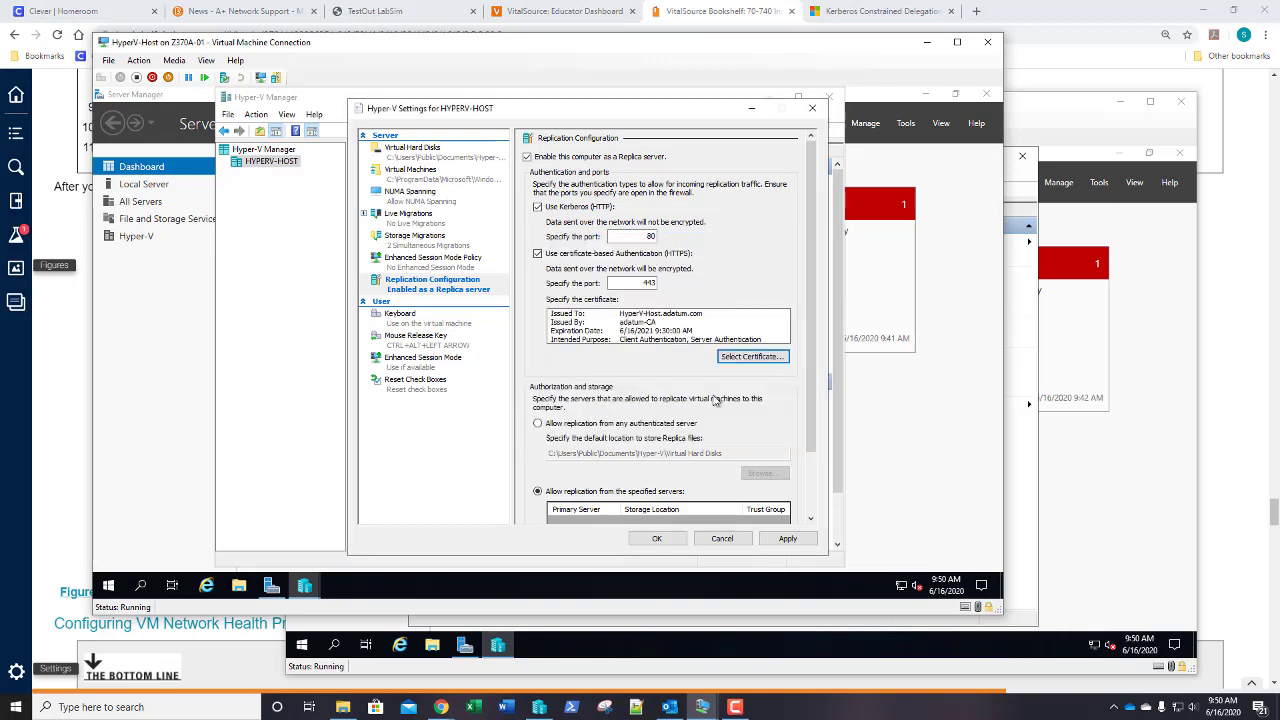
Allow replication from any authenticated server, storing Replica files in a new C:\VMReplica folder, and save the replication configuration
click(538, 424)
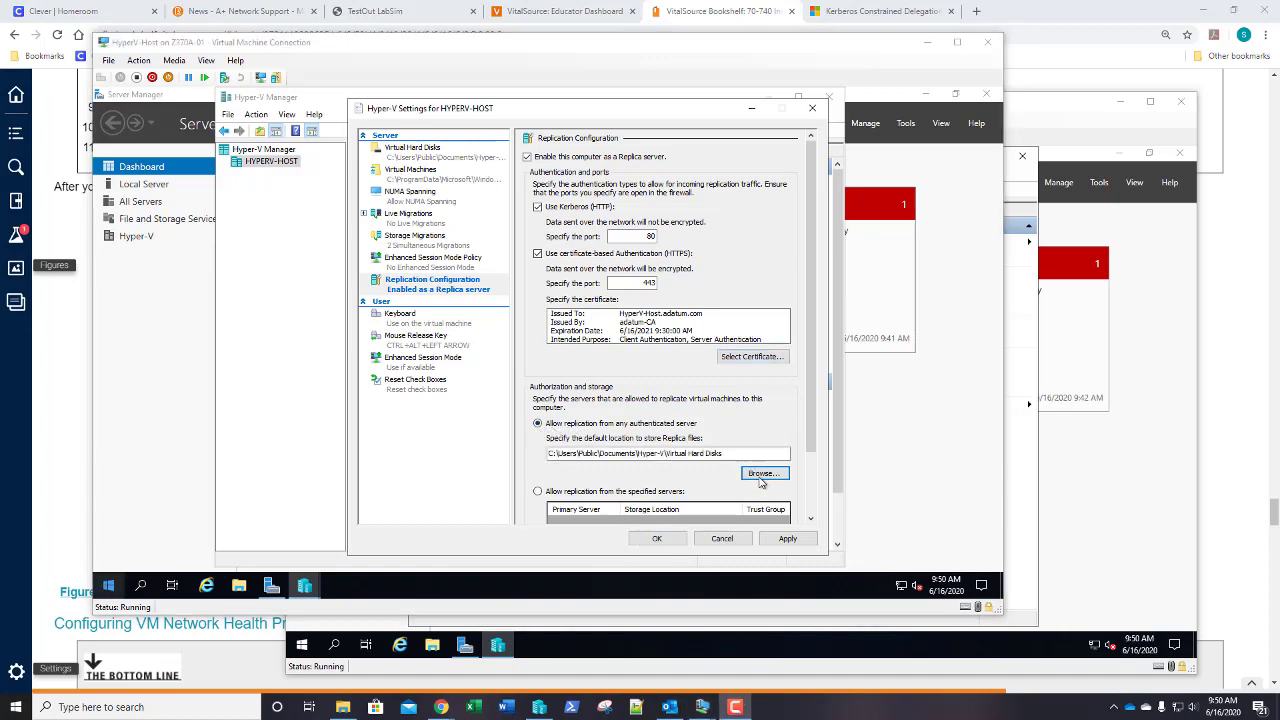
click(762, 474)
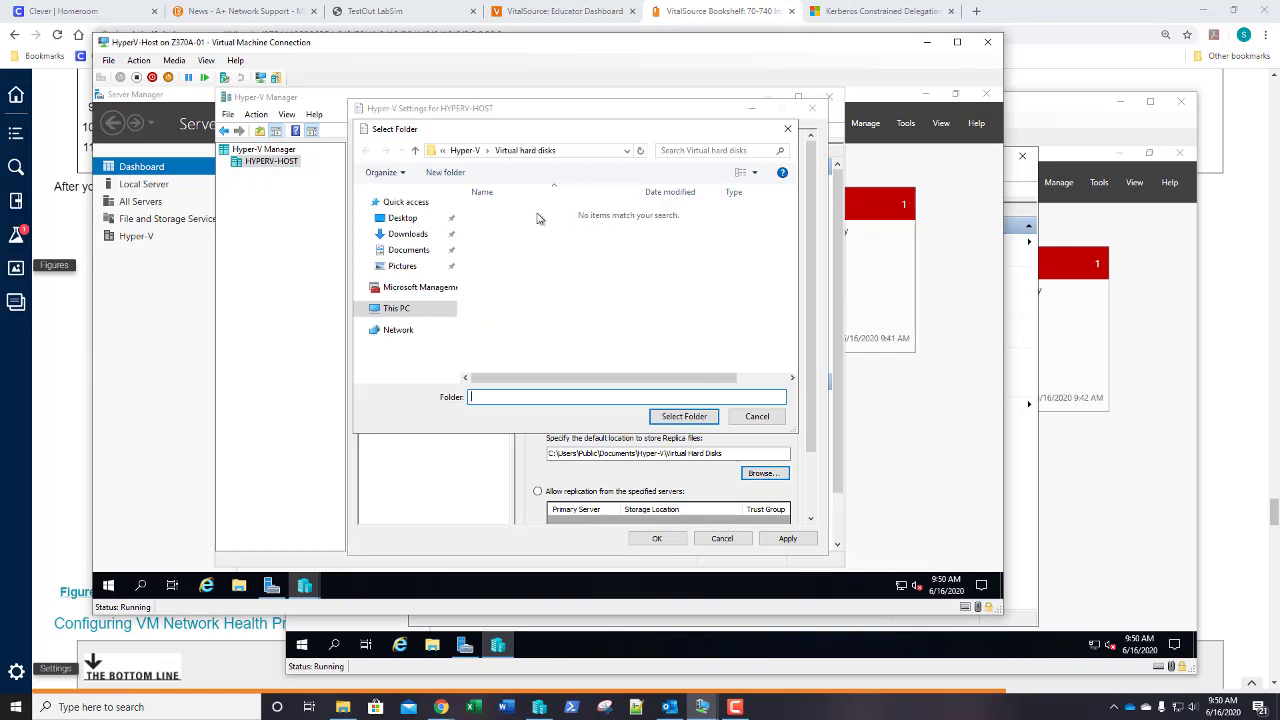
click(409, 310)
scroll(550, 330, down, 3)
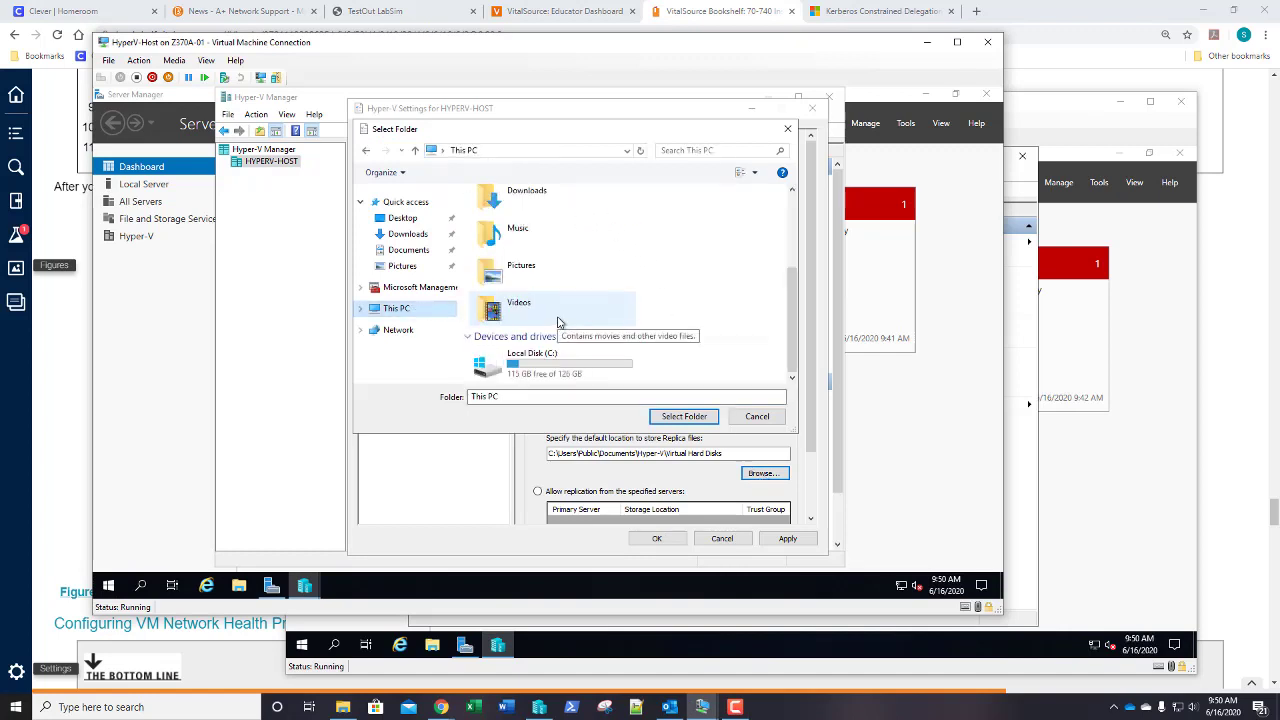
double_click(535, 358)
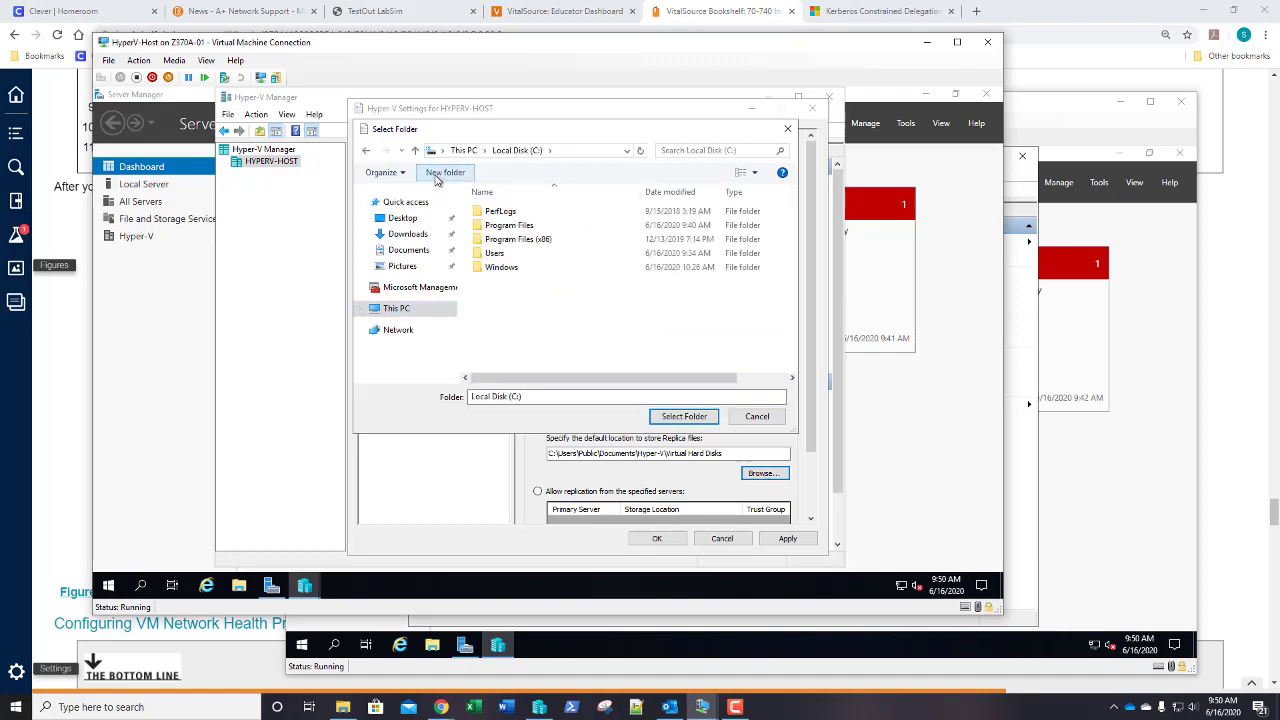
click(440, 173)
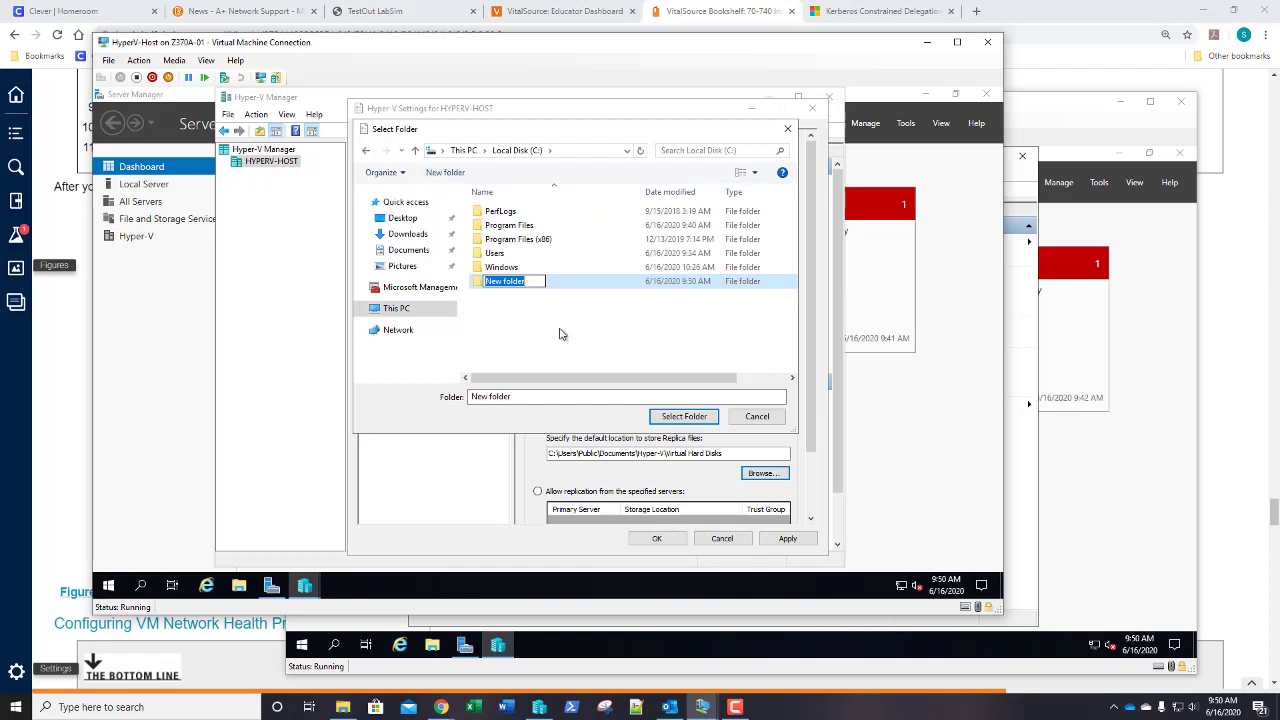
text(VMReplica)
key(Return)
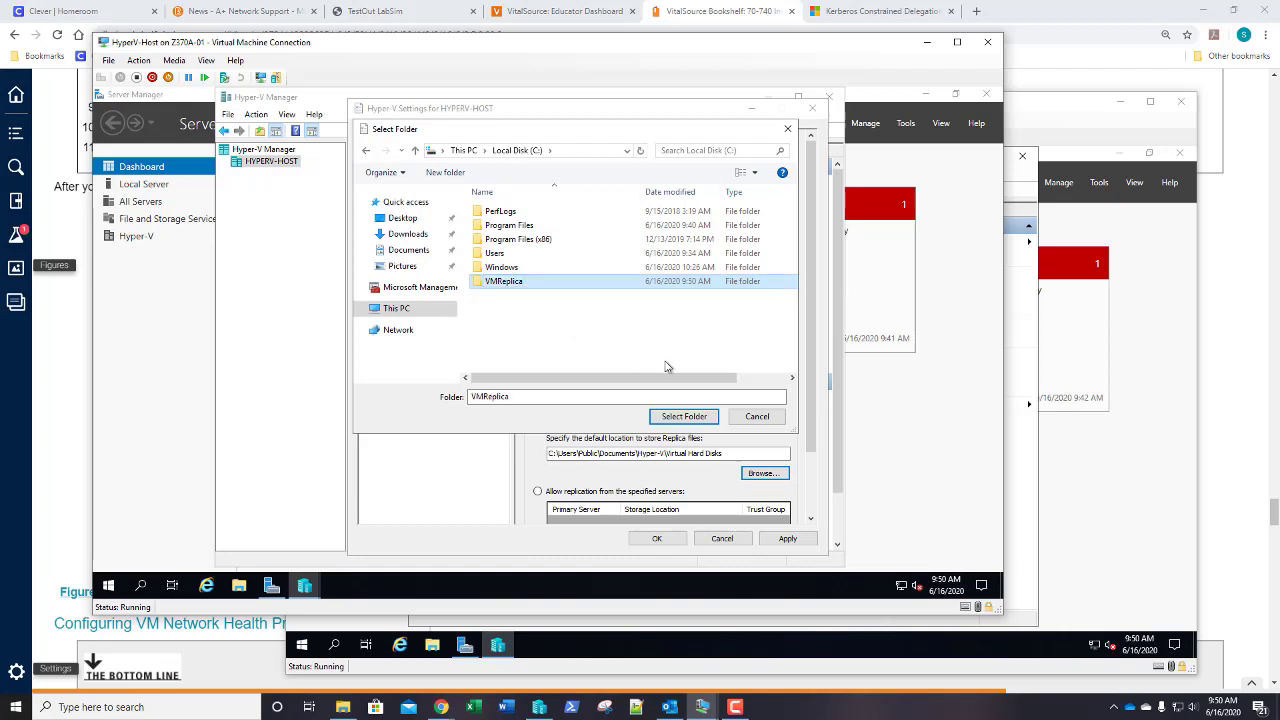
click(678, 417)
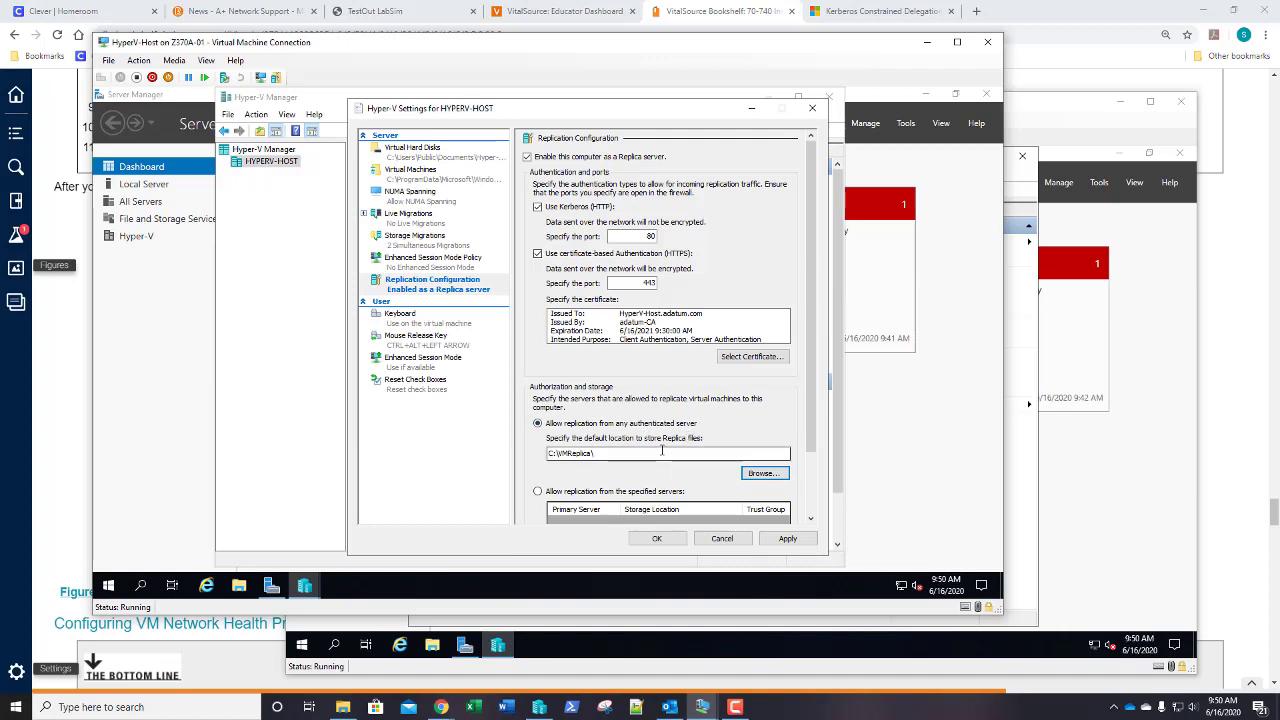
click(658, 539)
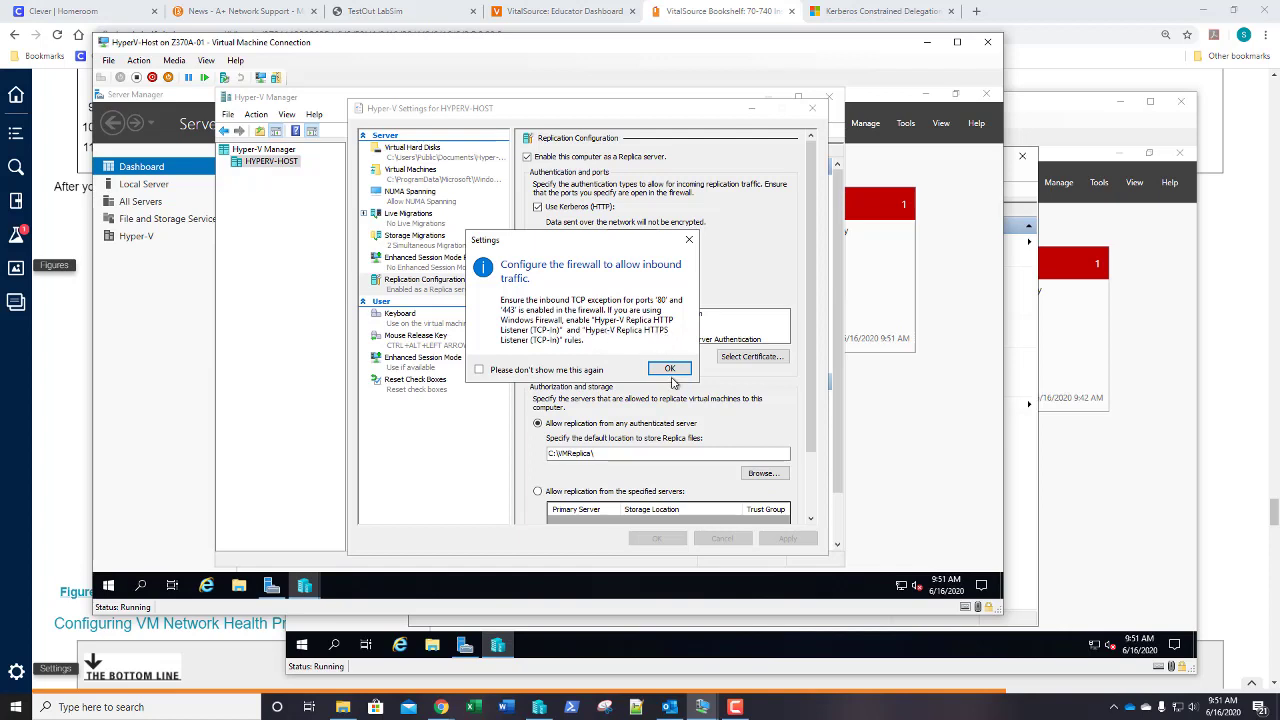
click(670, 370)
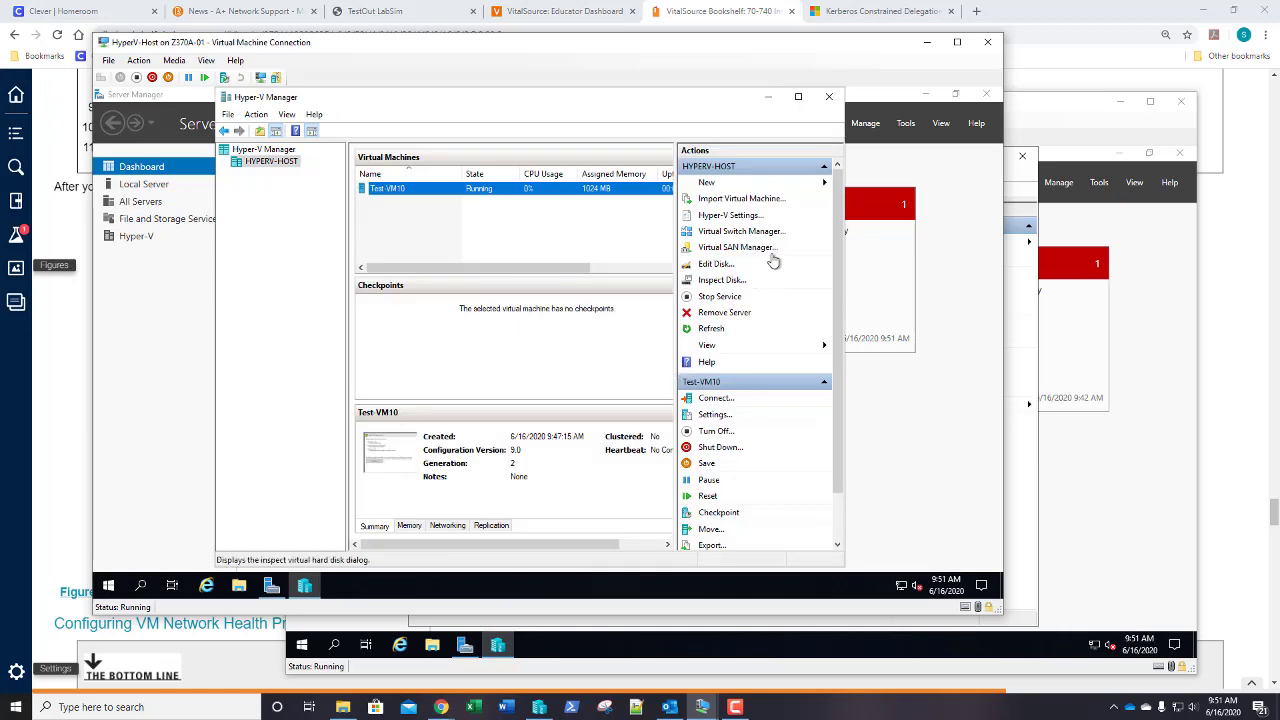
In Windows Defender Firewall on HyperV-Host, enable the inbound rules Hyper-V Replica HTTP Listener (TCP-In) and Hyper-V Replica HTTPS Listener (TCP-In)
click(905, 123)
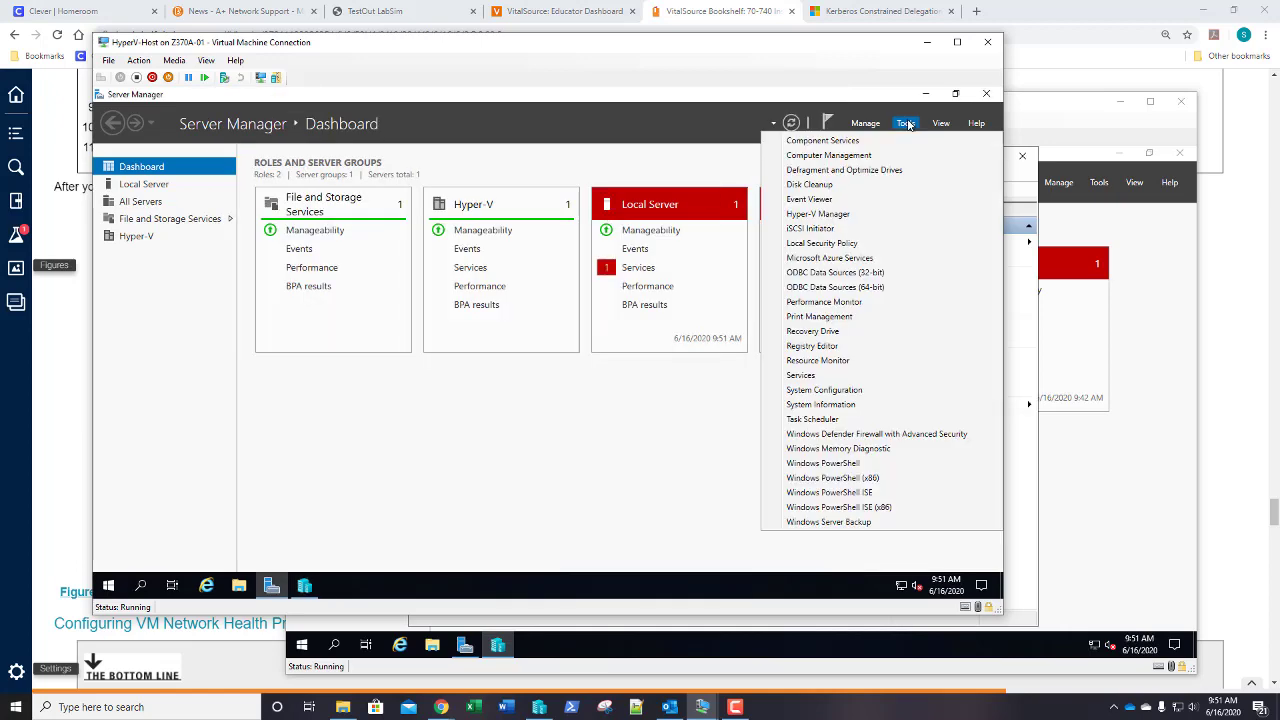
click(818, 436)
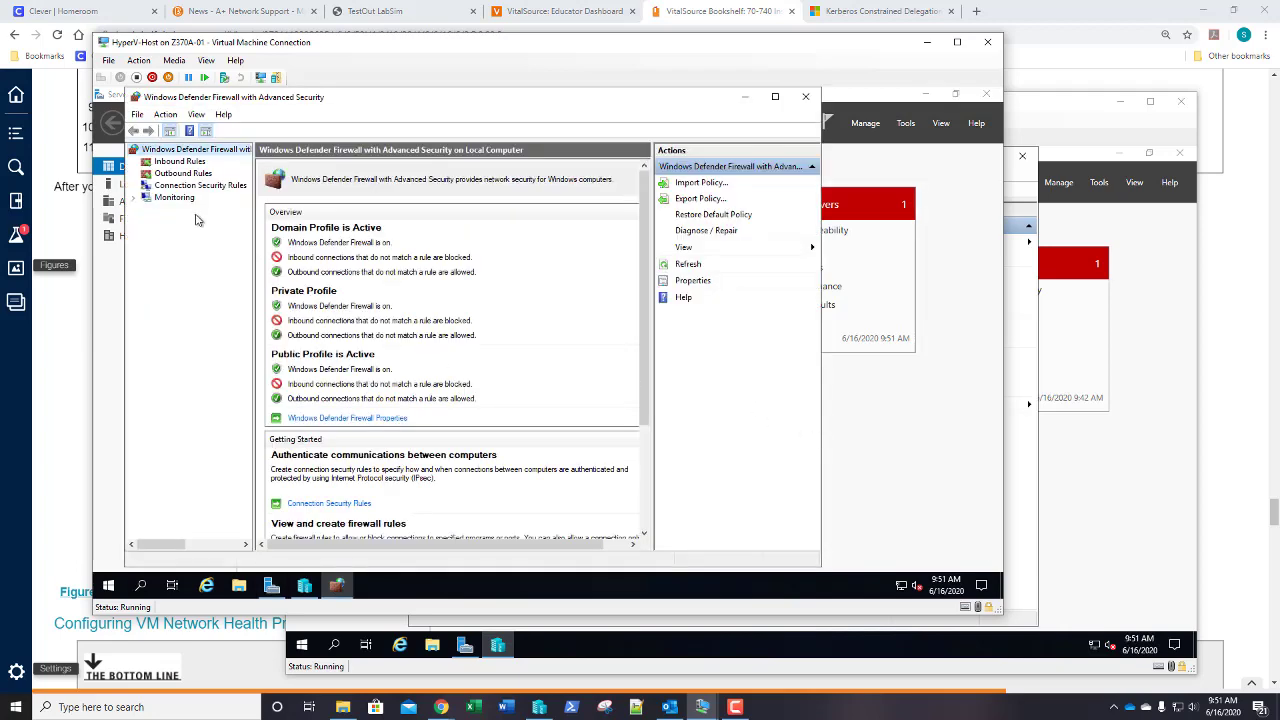
click(167, 162)
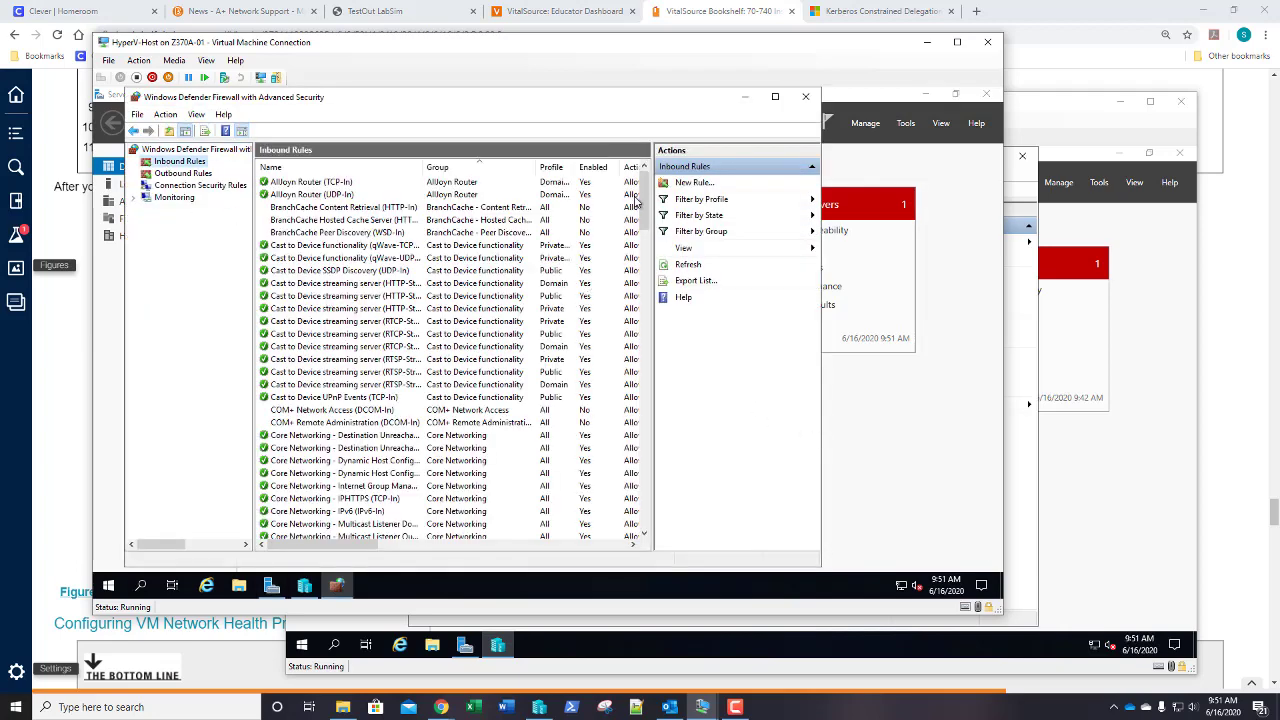
drag(643, 200, 647, 317)
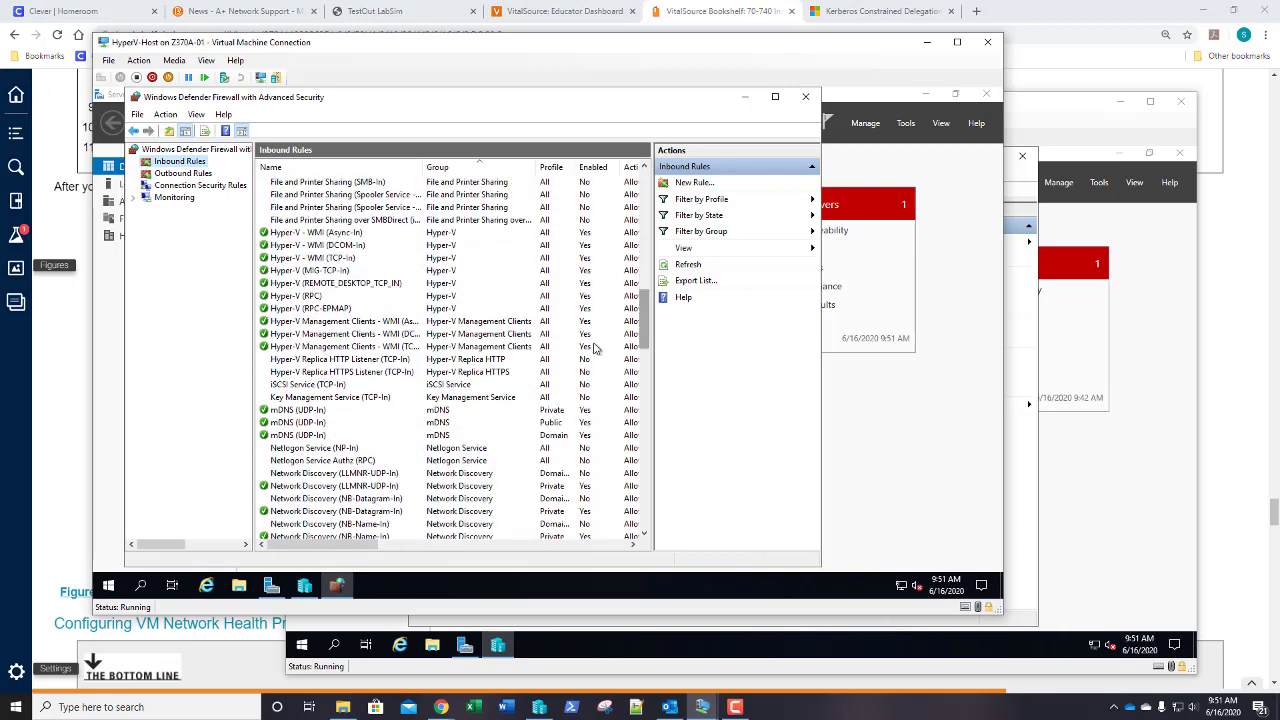
right_click(343, 361)
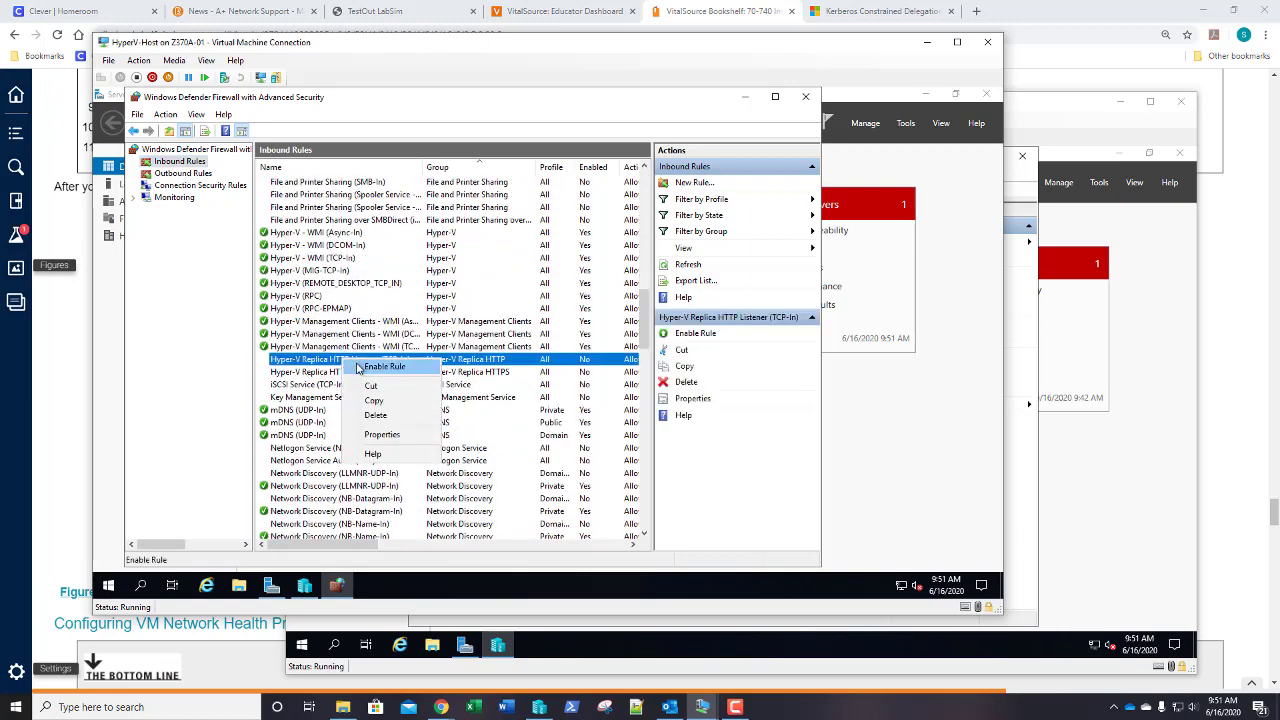
click(352, 370)
right_click(352, 370)
click(385, 376)
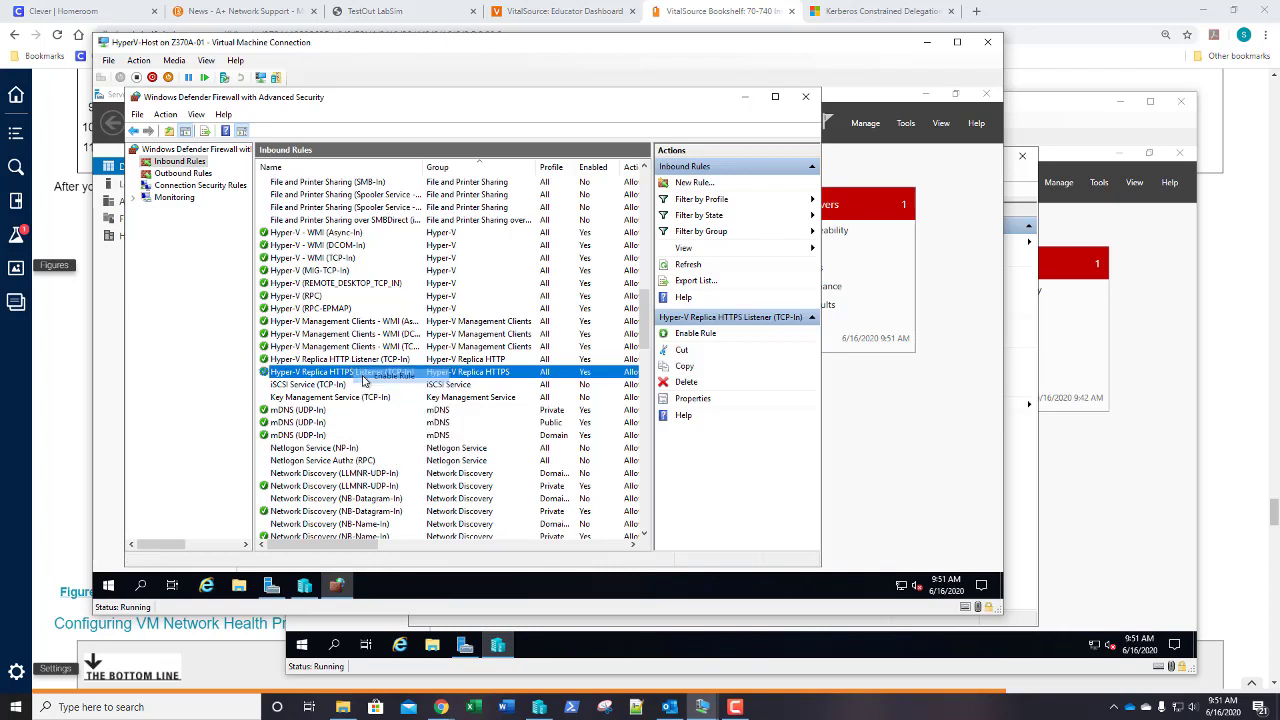
click(805, 96)
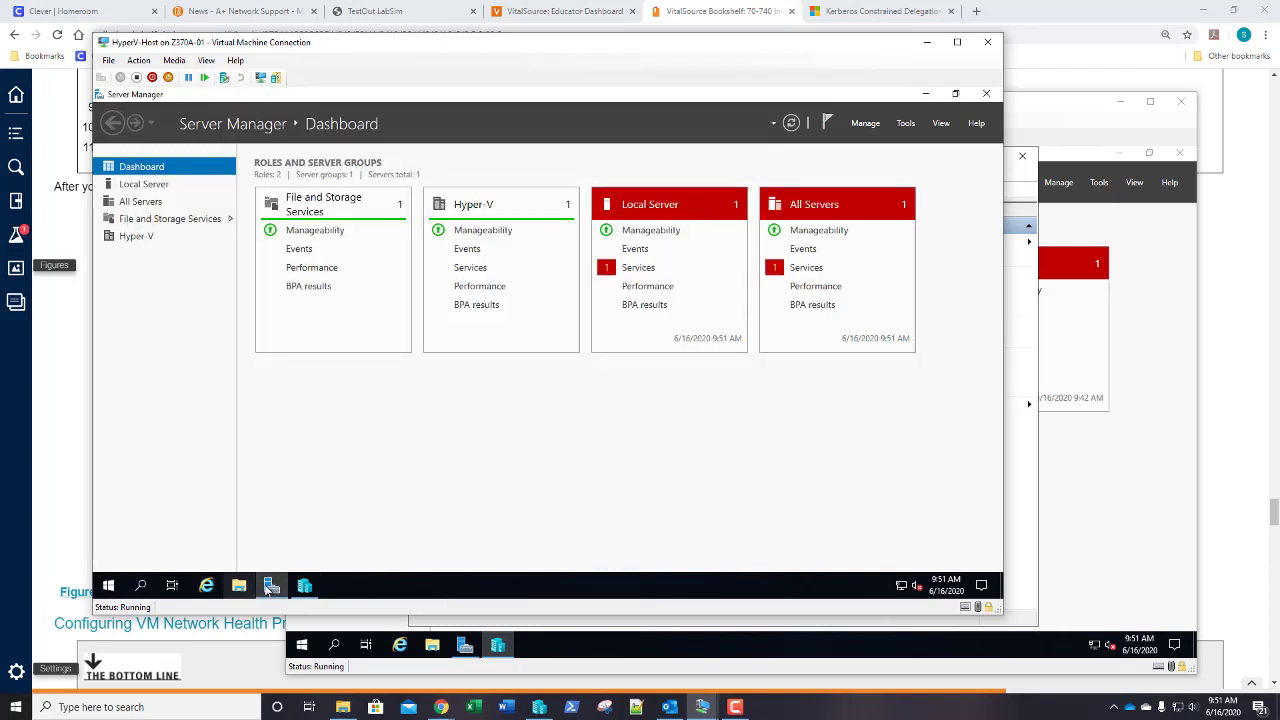
click(304, 586)
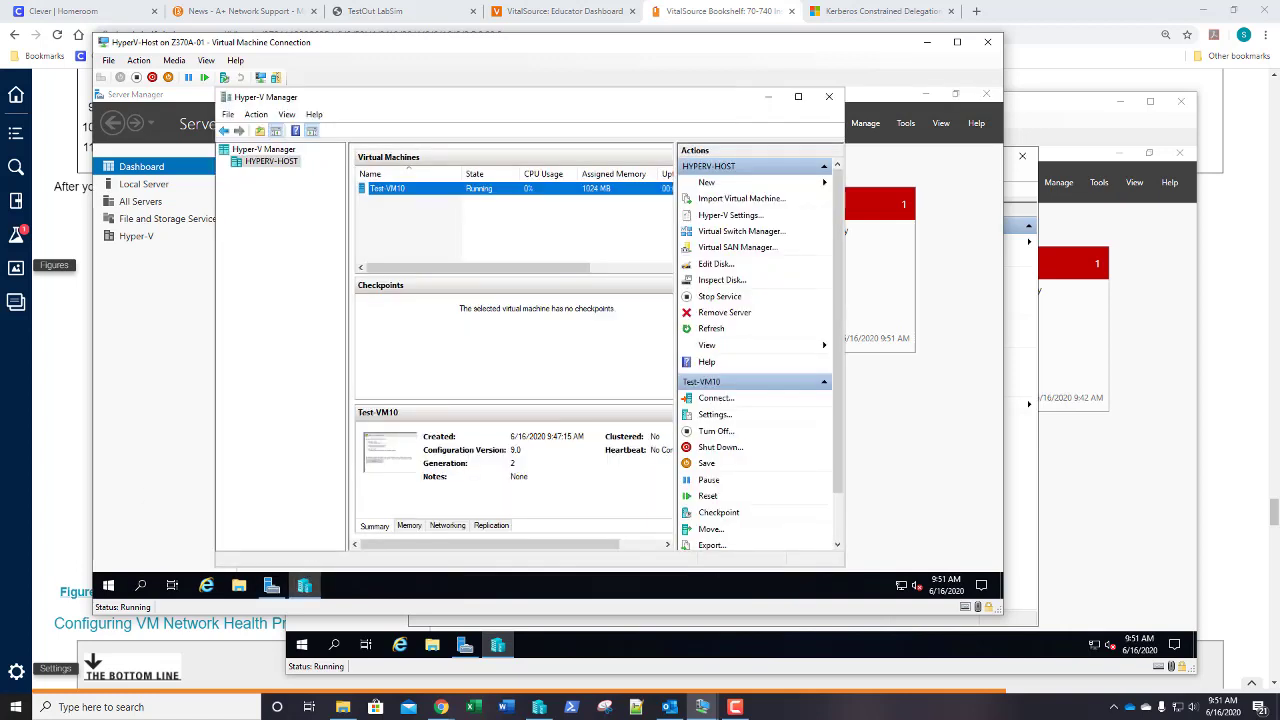
Switch to HyperV-Replica and, in the Hyper-V settings, enable the computer as a Replica server using Kerberos (HTTP) authentication on port 80
click(1050, 117)
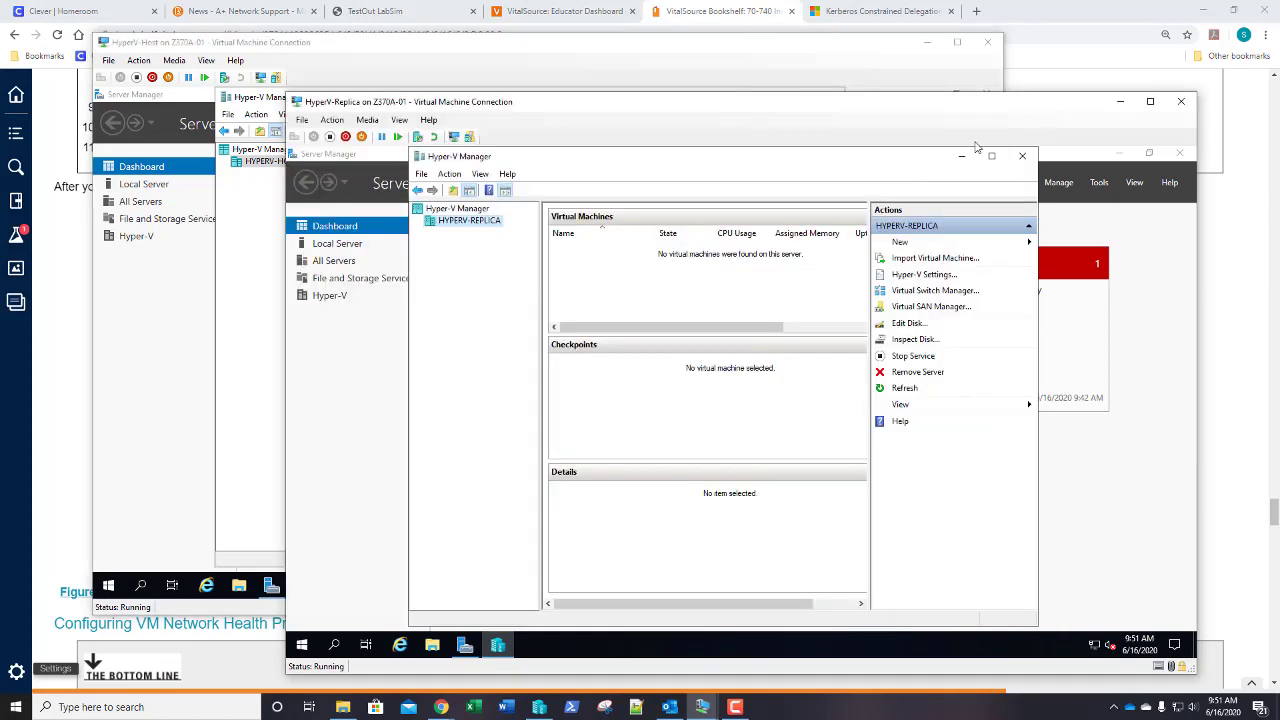
click(907, 281)
click(650, 345)
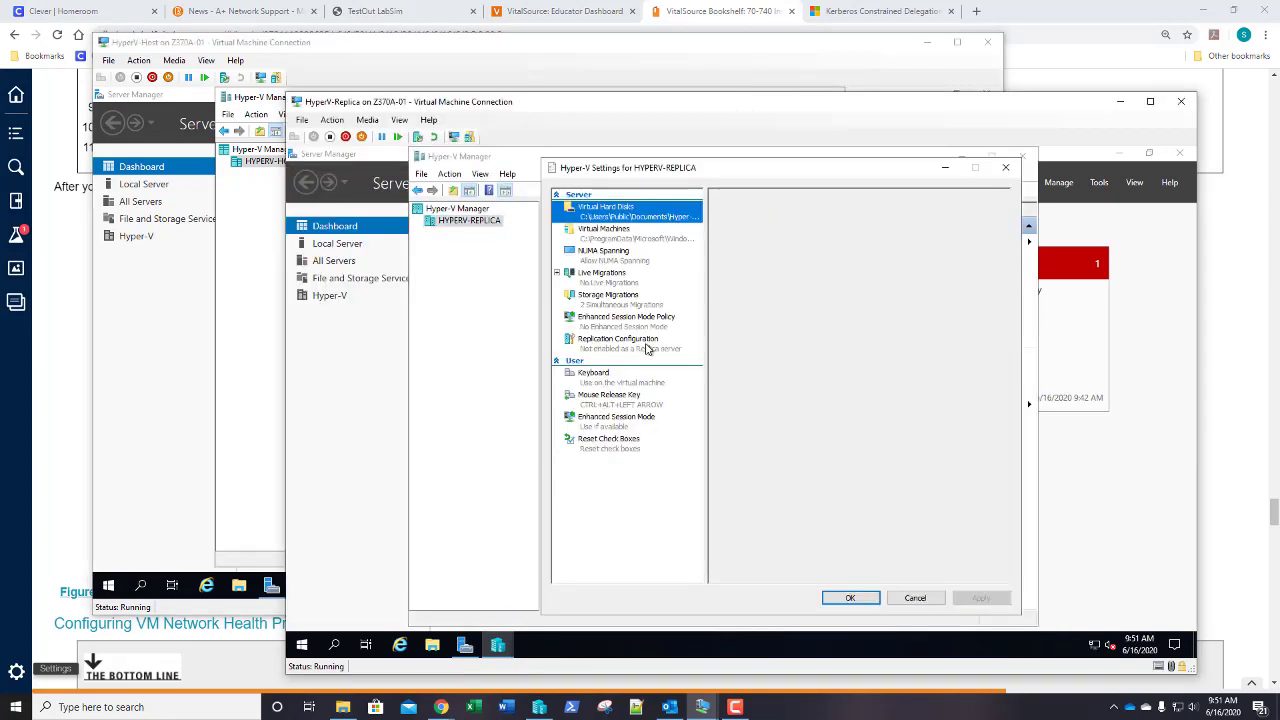
click(720, 216)
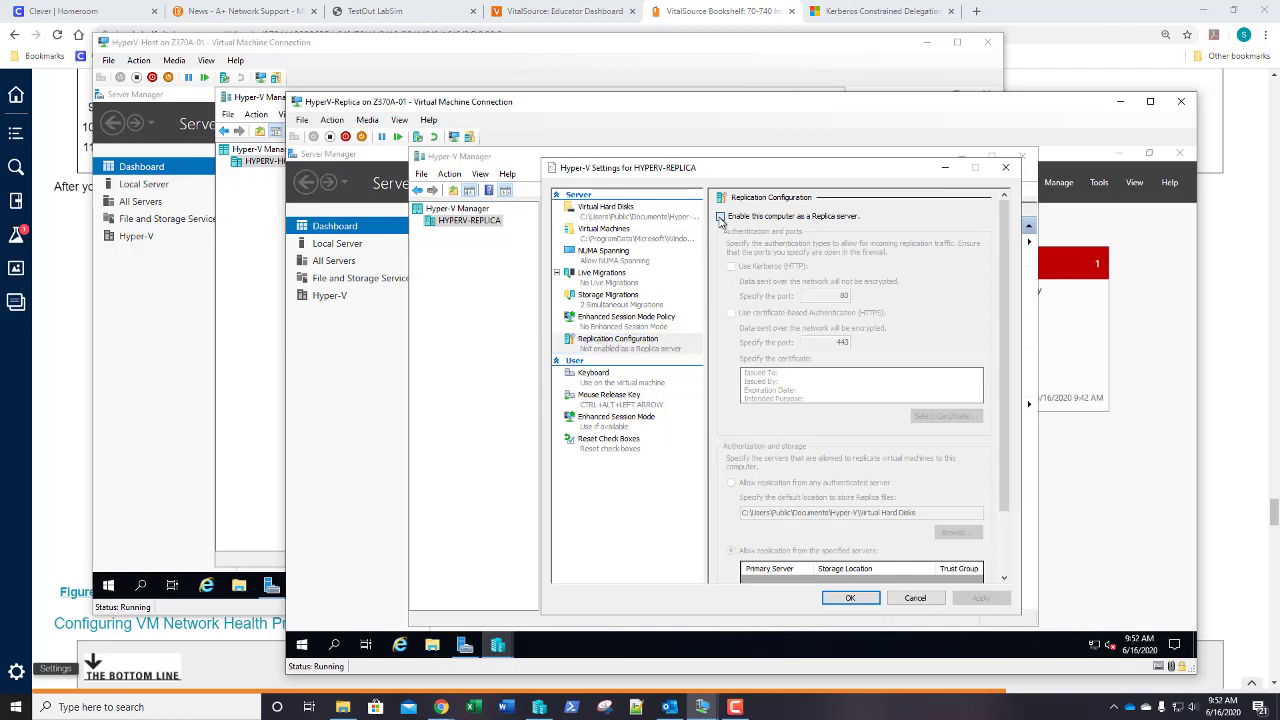
click(731, 266)
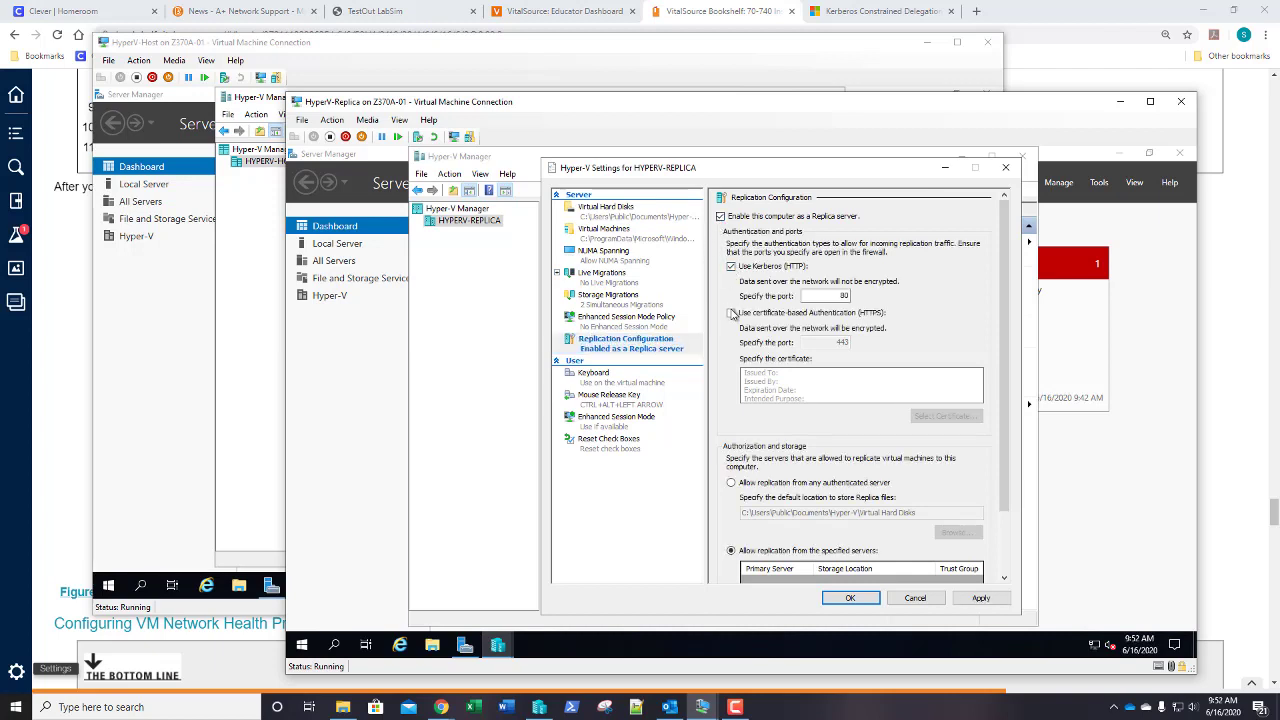
Enable certificate-based authentication (HTTPS) on port 443 with the HyperV-Replica.adatum.com certificate
click(731, 313)
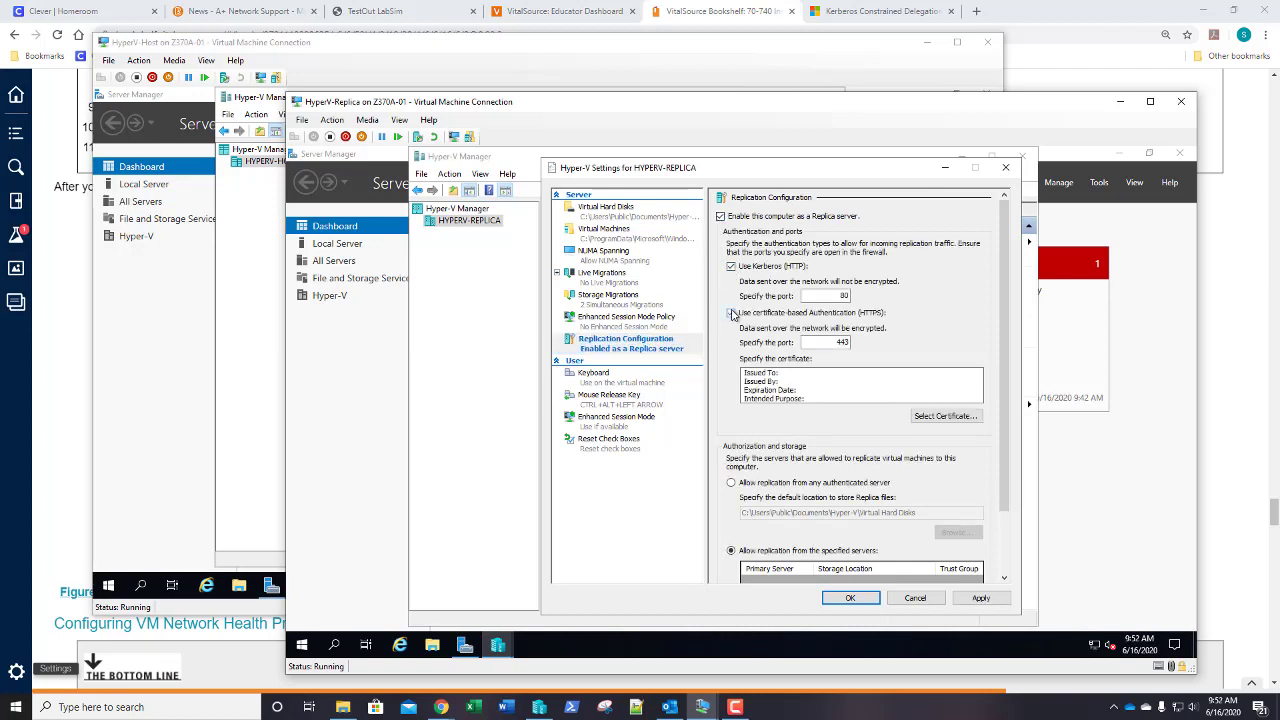
click(940, 418)
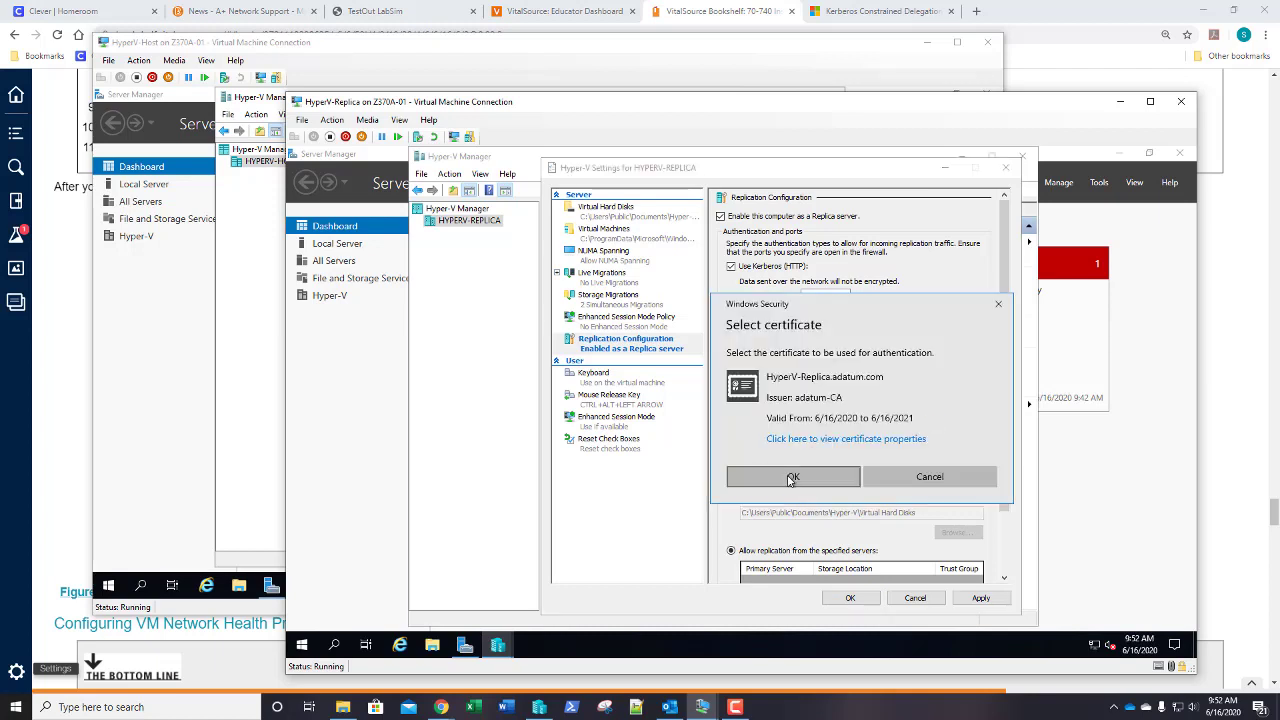
click(790, 480)
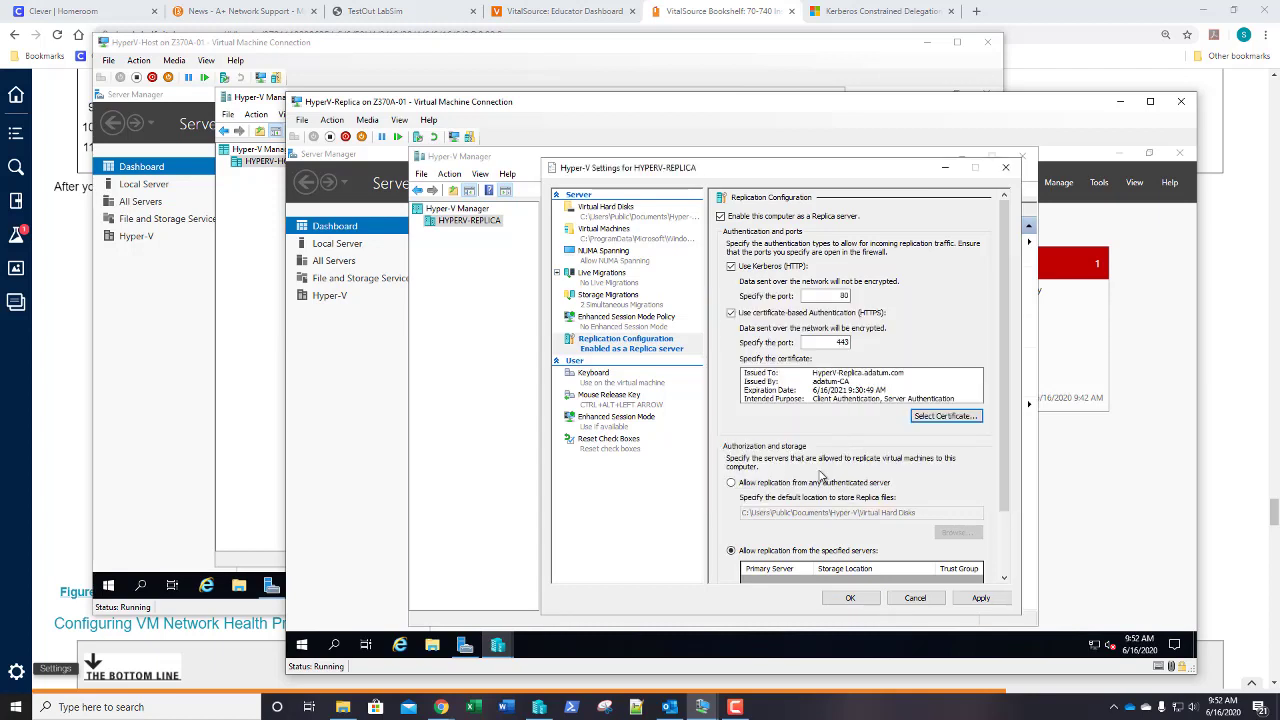
On HYPERV-REPLICA, allow replication from any authenticated server, storing Replica files in a new C:\VMReplica folder, and save the replication configuration
click(788, 483)
click(970, 535)
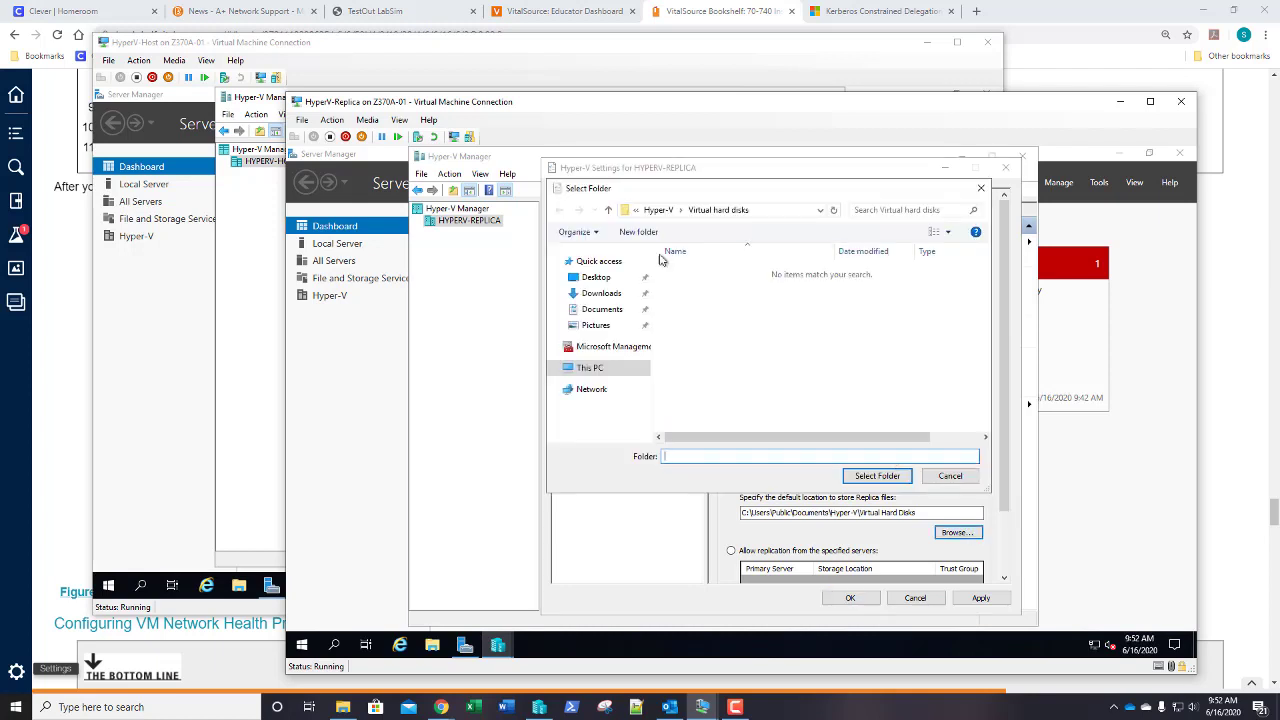
click(601, 369)
scroll(695, 375, down, 5)
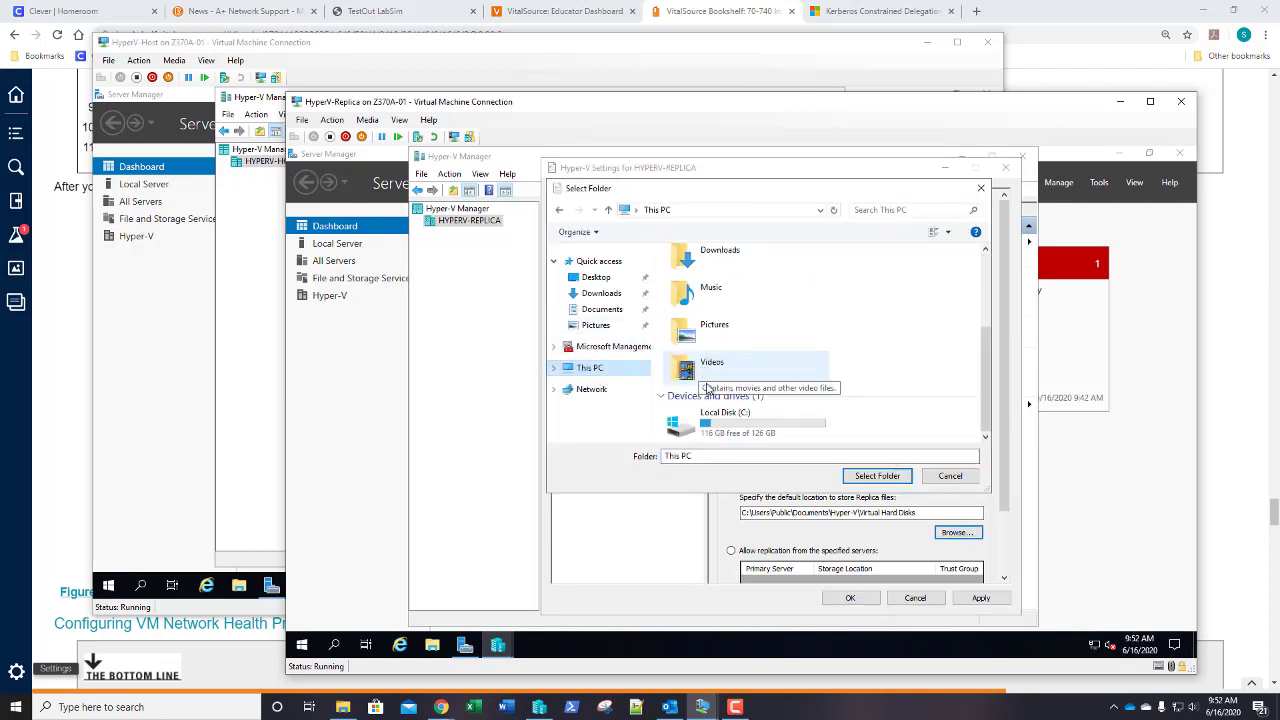
double_click(760, 405)
click(652, 236)
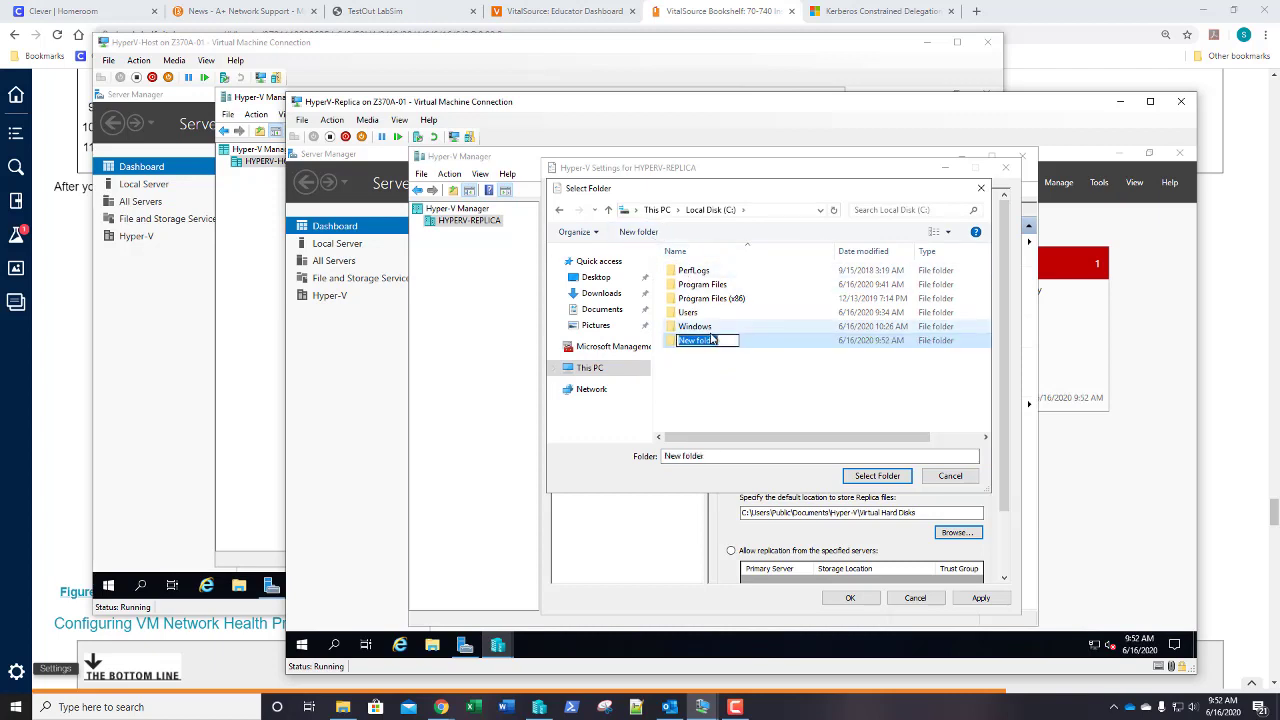
text(VMReplica)
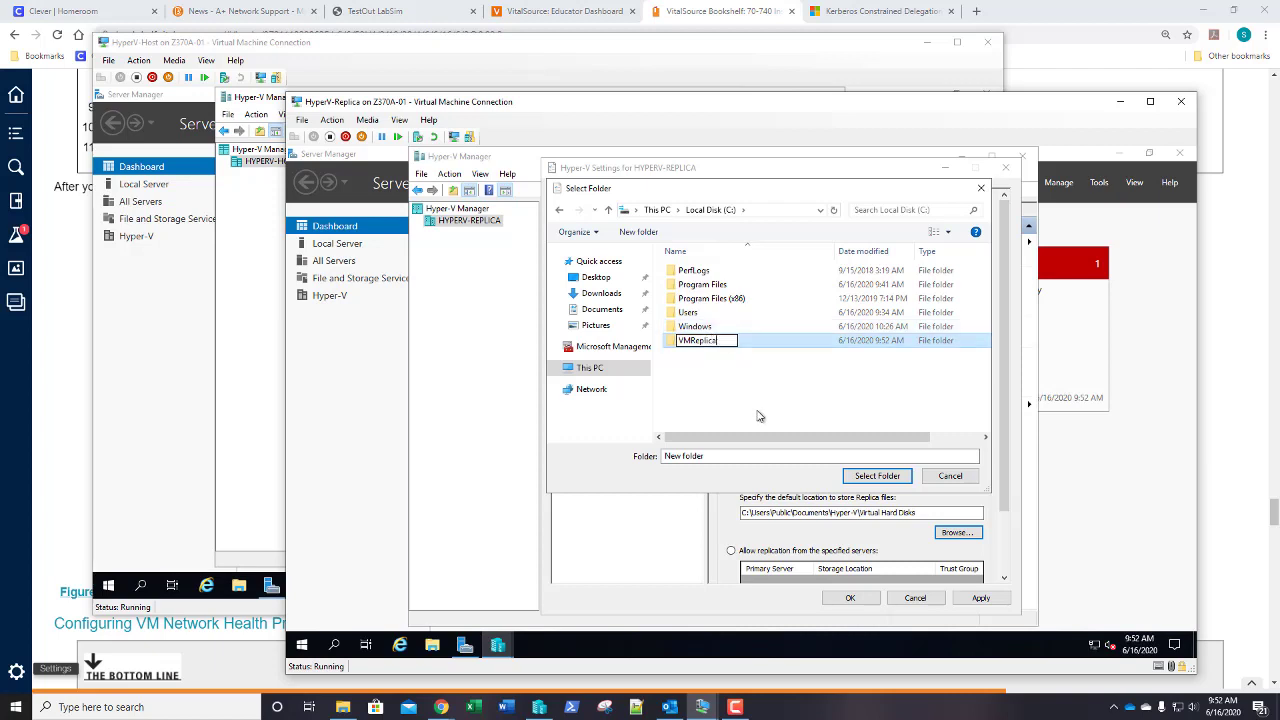
key(Return)
click(876, 476)
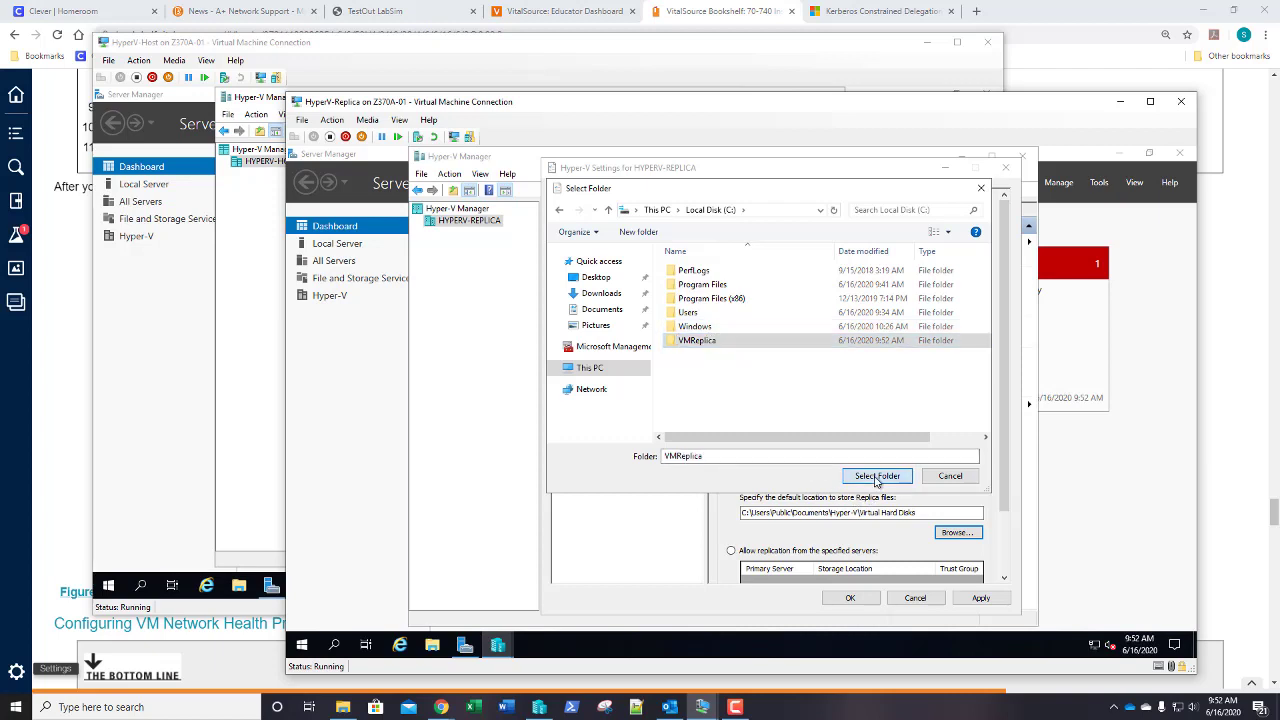
click(854, 599)
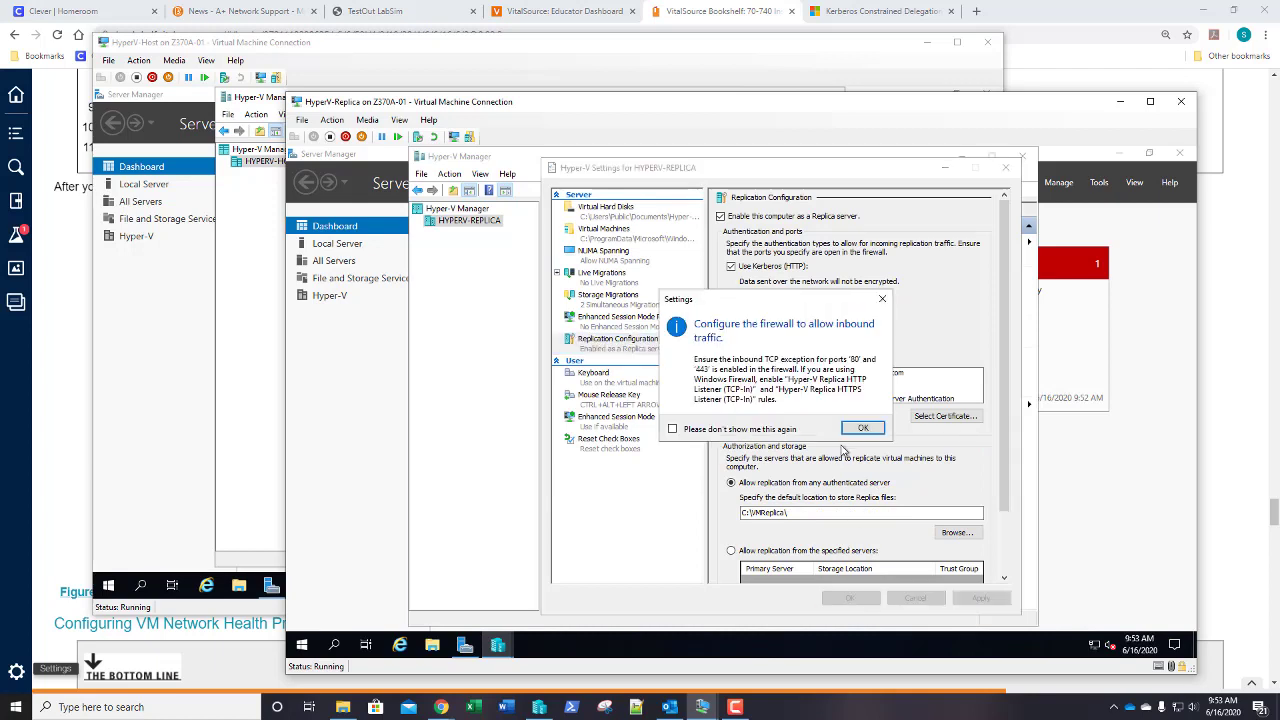
click(864, 429)
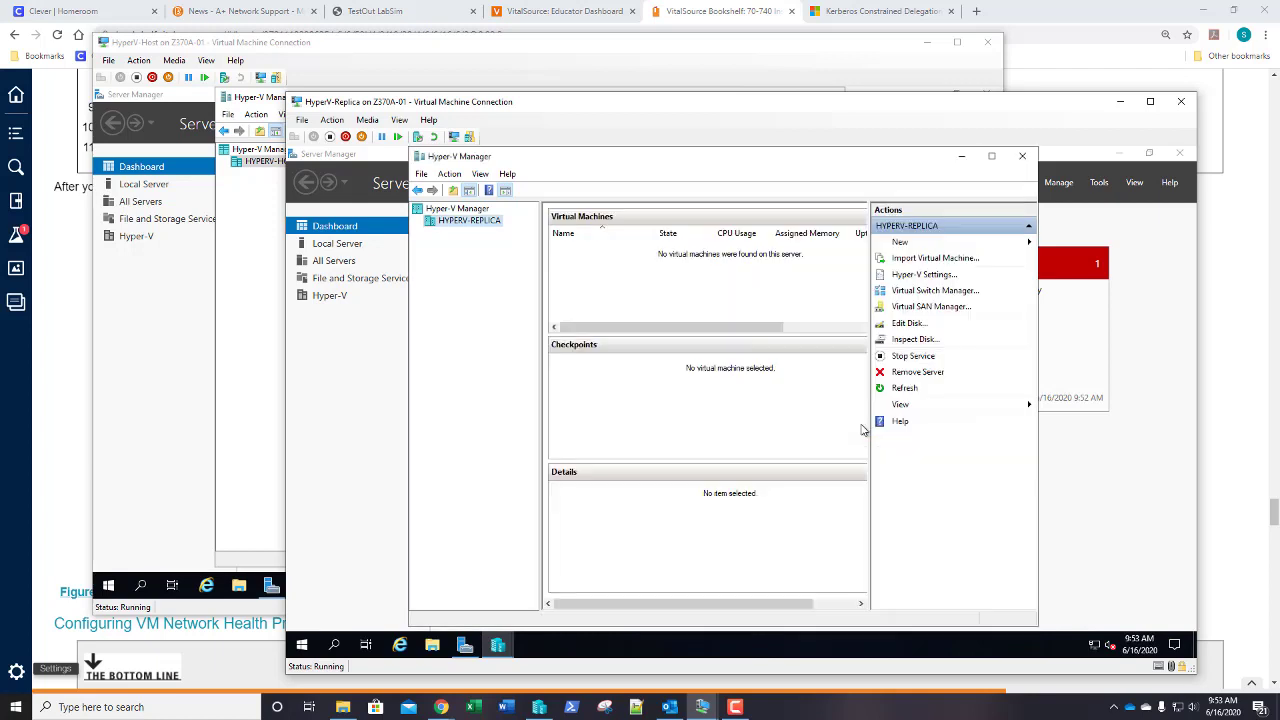
In Windows Defender Firewall on HyperV-Replica, enable the inbound rules Hyper-V Replica HTTP Listener (TCP-In) and Hyper-V Replica HTTPS Listener (TCP-In)
click(1100, 183)
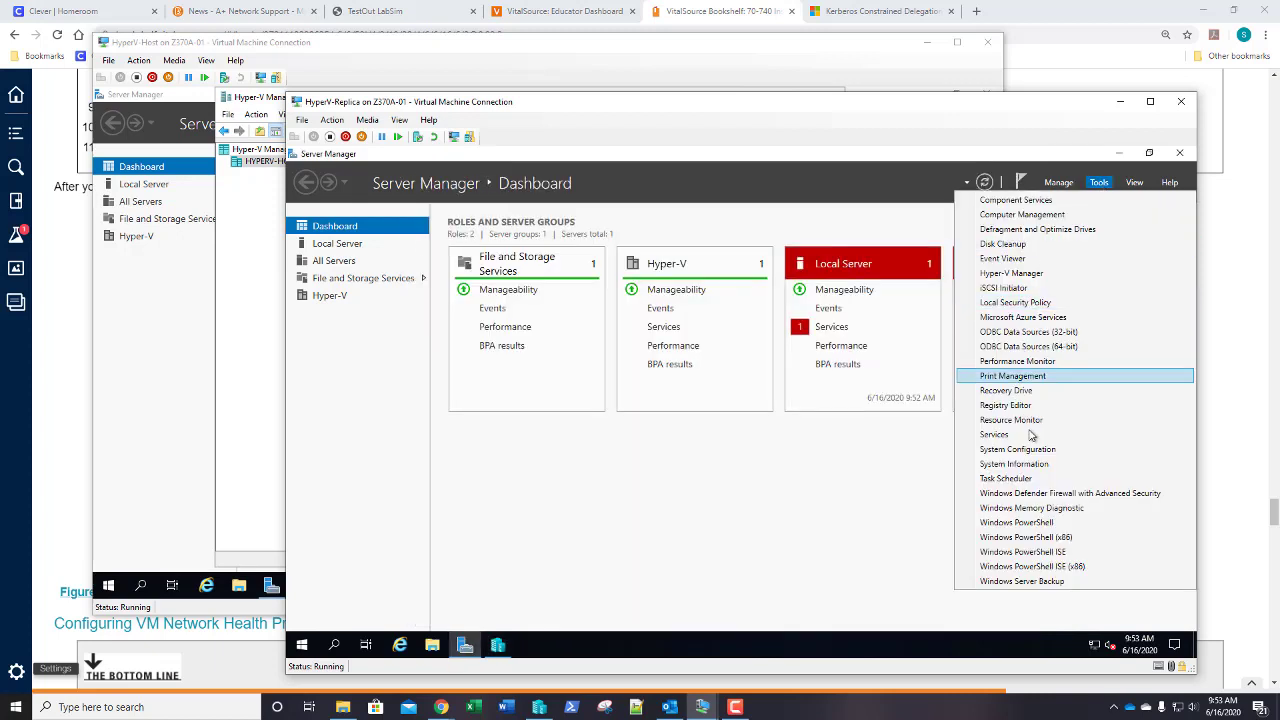
click(1034, 494)
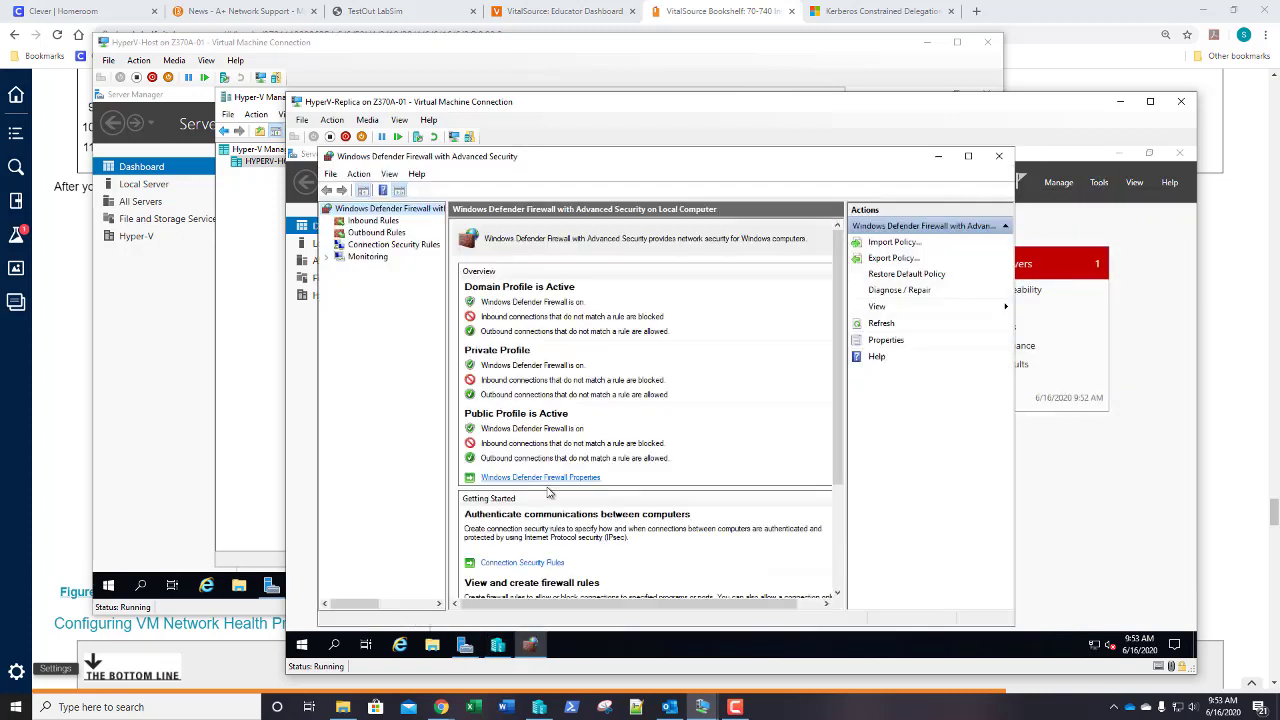
click(372, 221)
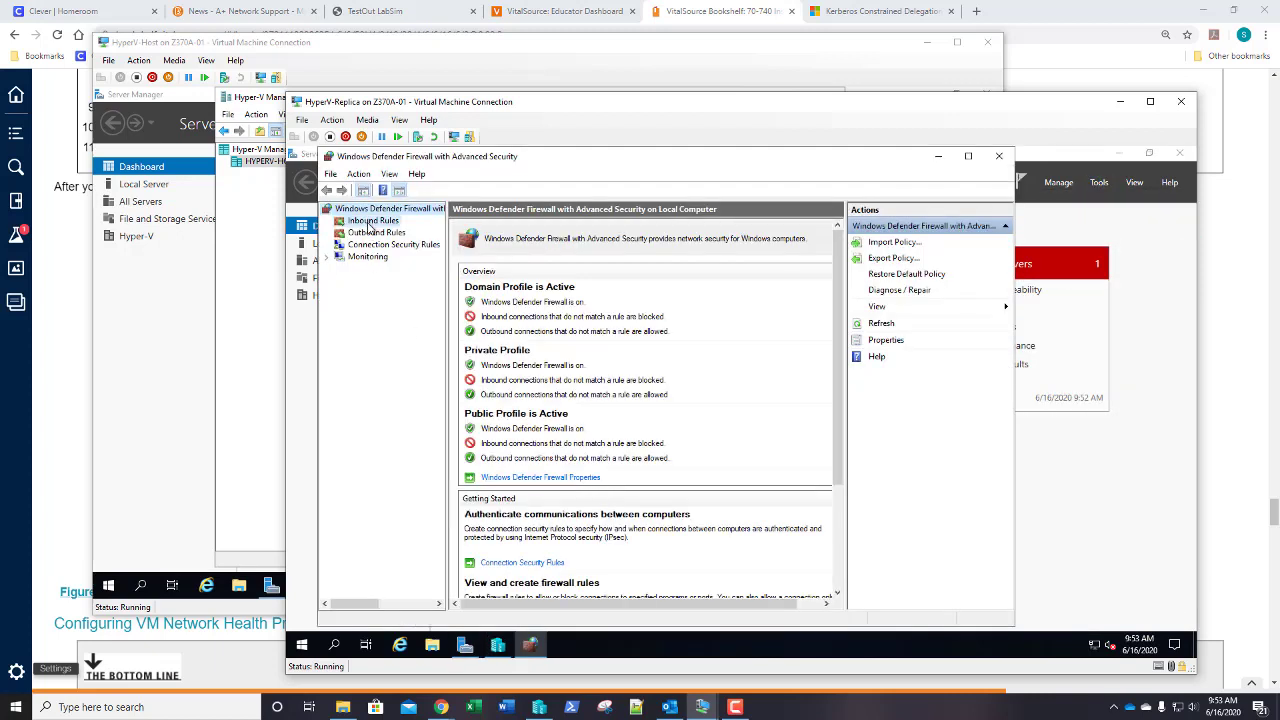
scroll(607, 467, down, 10)
scroll(607, 467, down, 6)
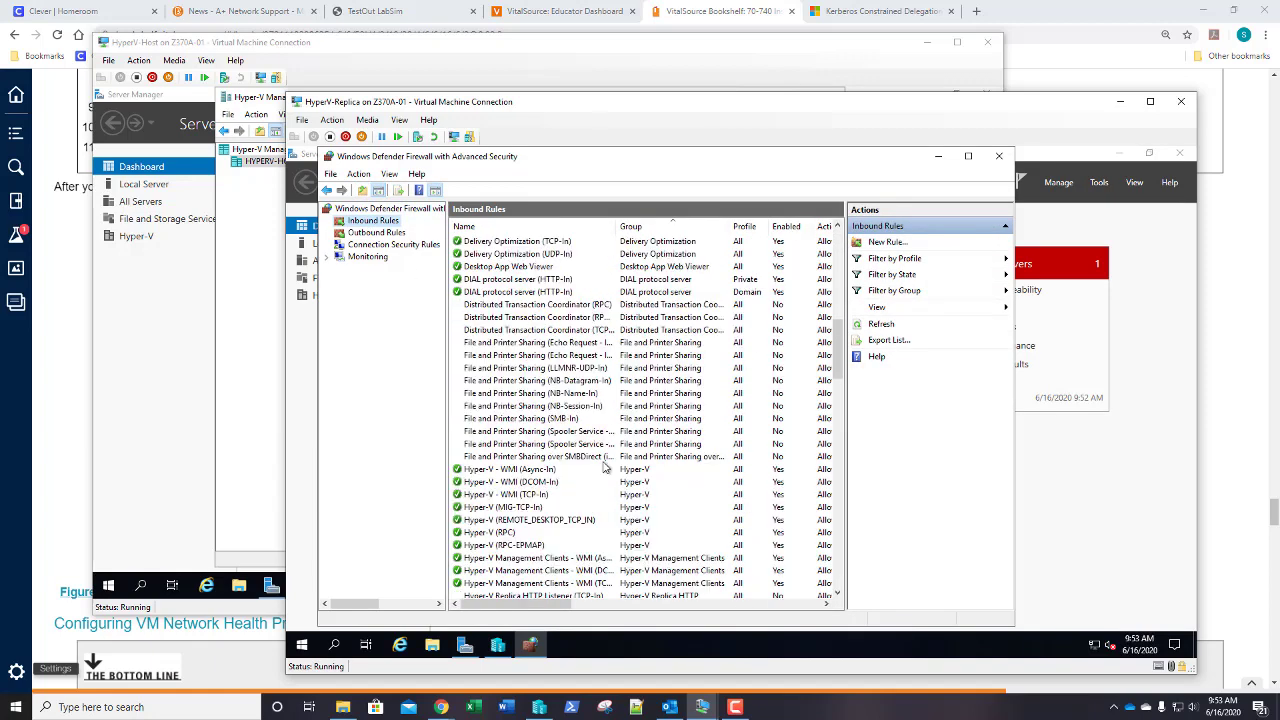
right_click(520, 486)
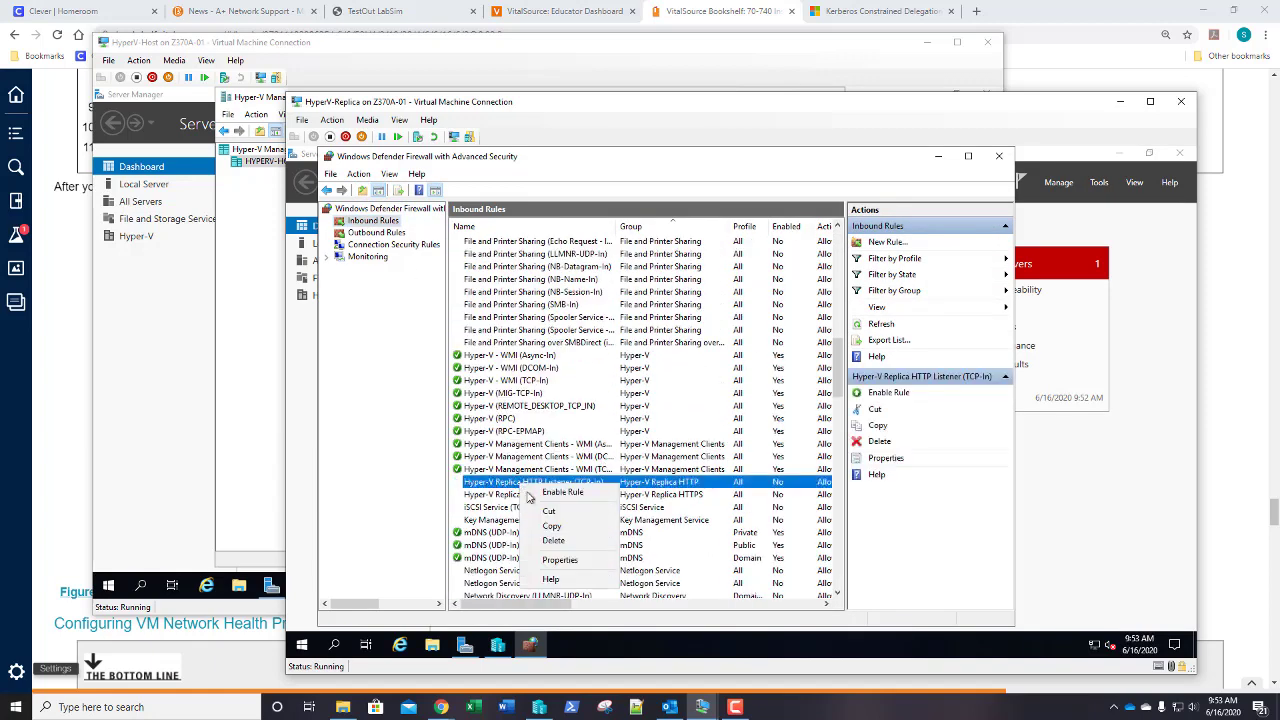
click(534, 498)
click(530, 494)
right_click(531, 494)
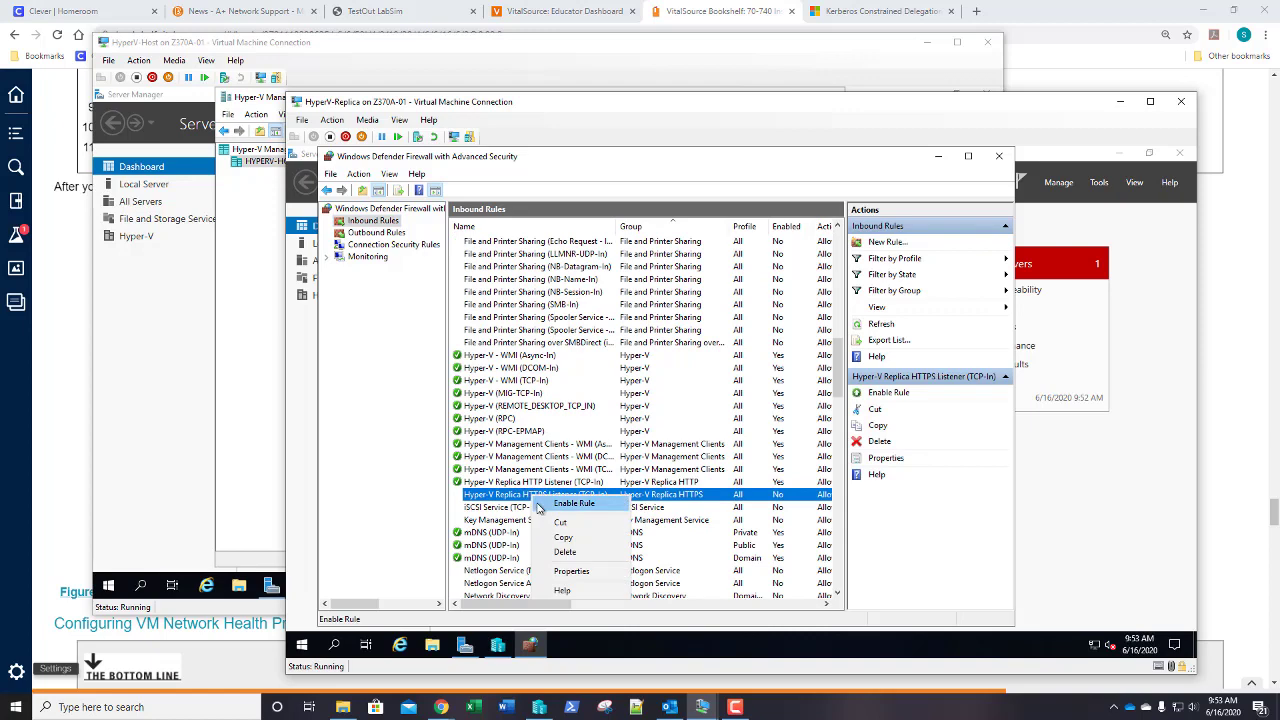
click(540, 507)
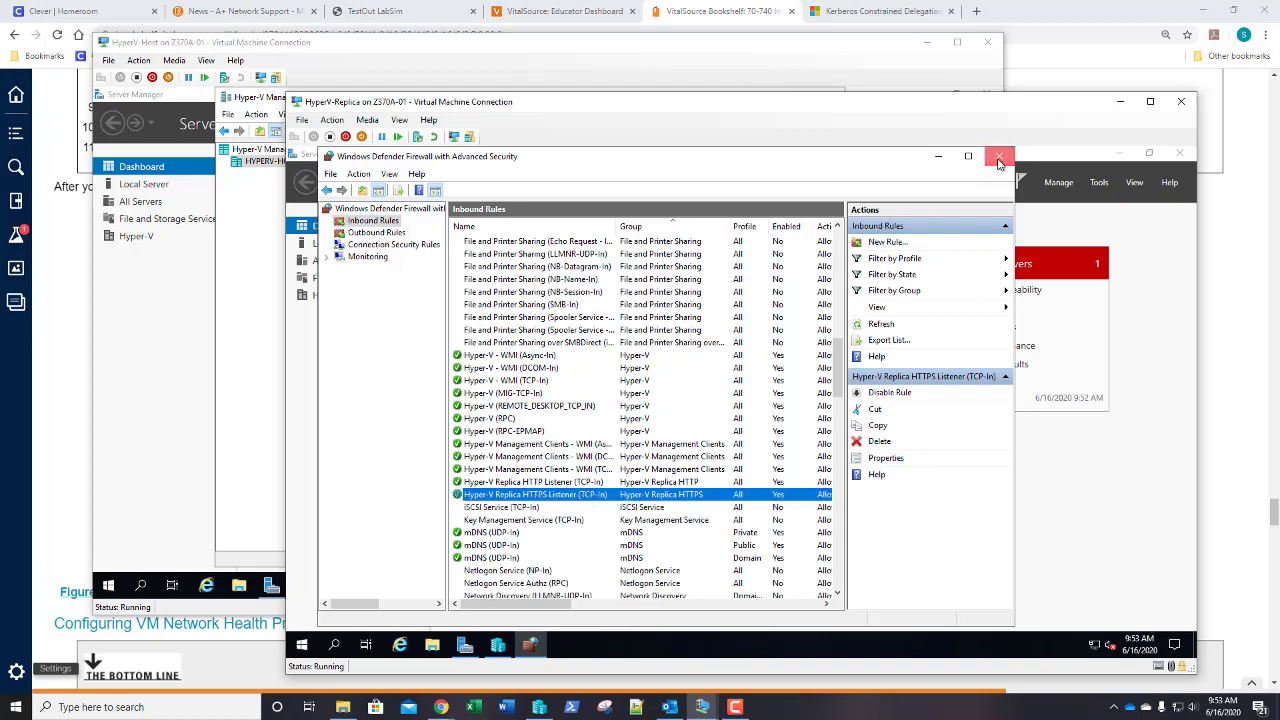
click(998, 157)
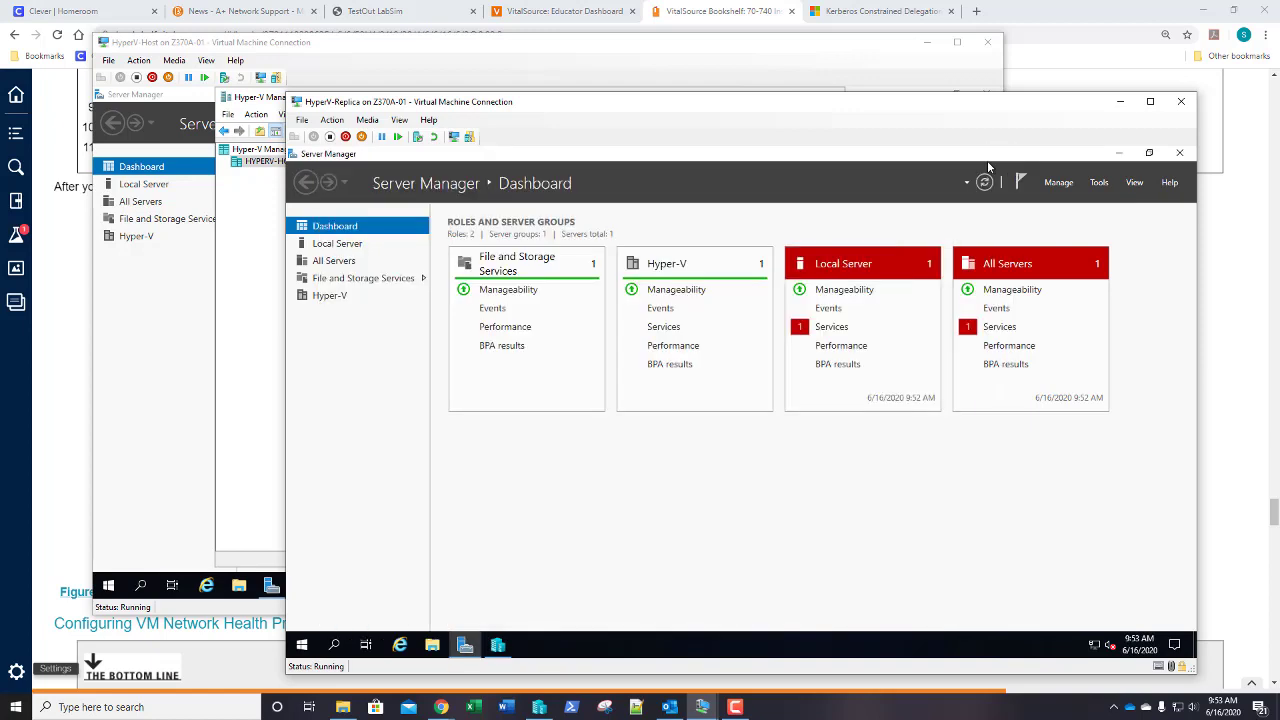
click(512, 643)
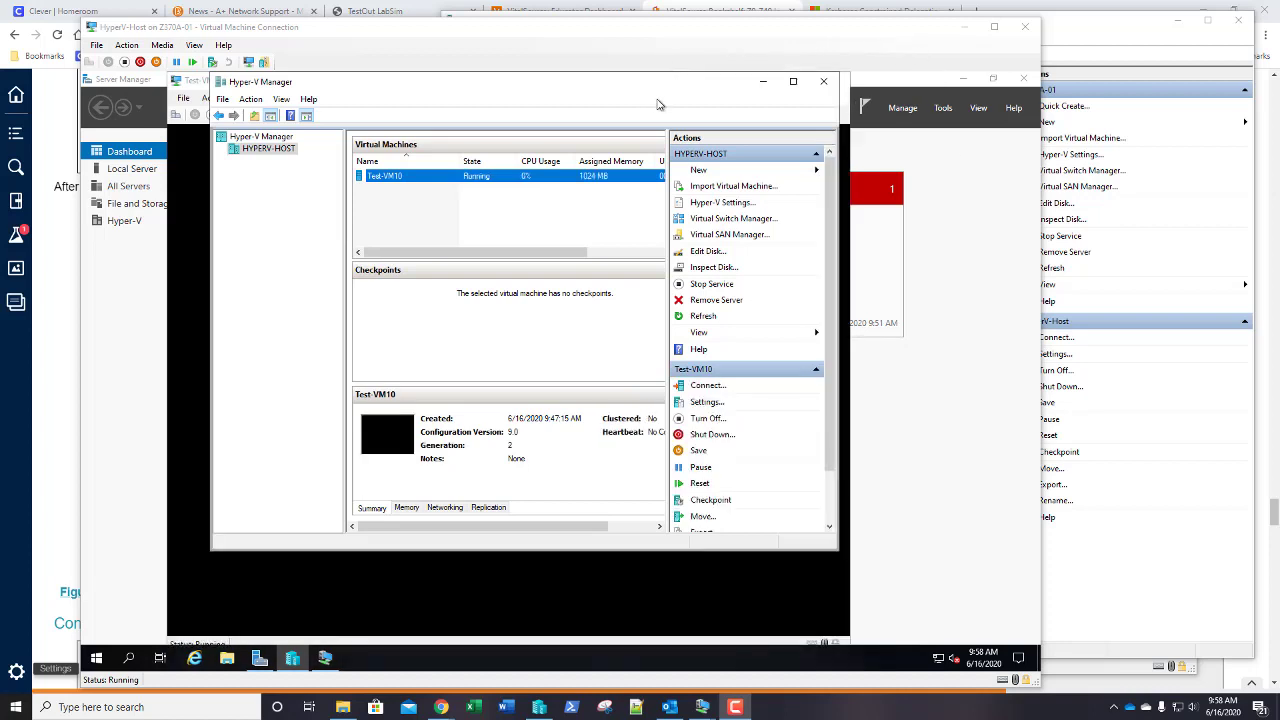
In the Test-VM10 console on HYPERV-HOST, set and confirm a new Administrator account password and complete the sign-in
click(763, 82)
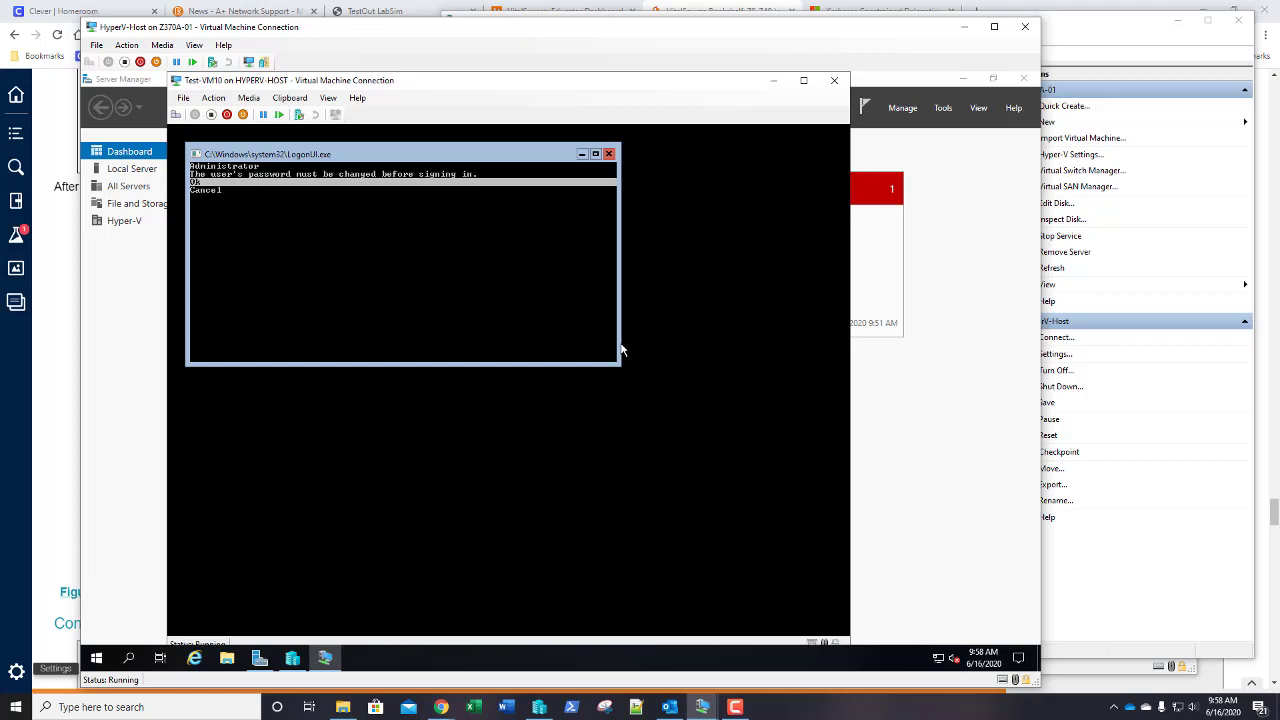
key(Return)
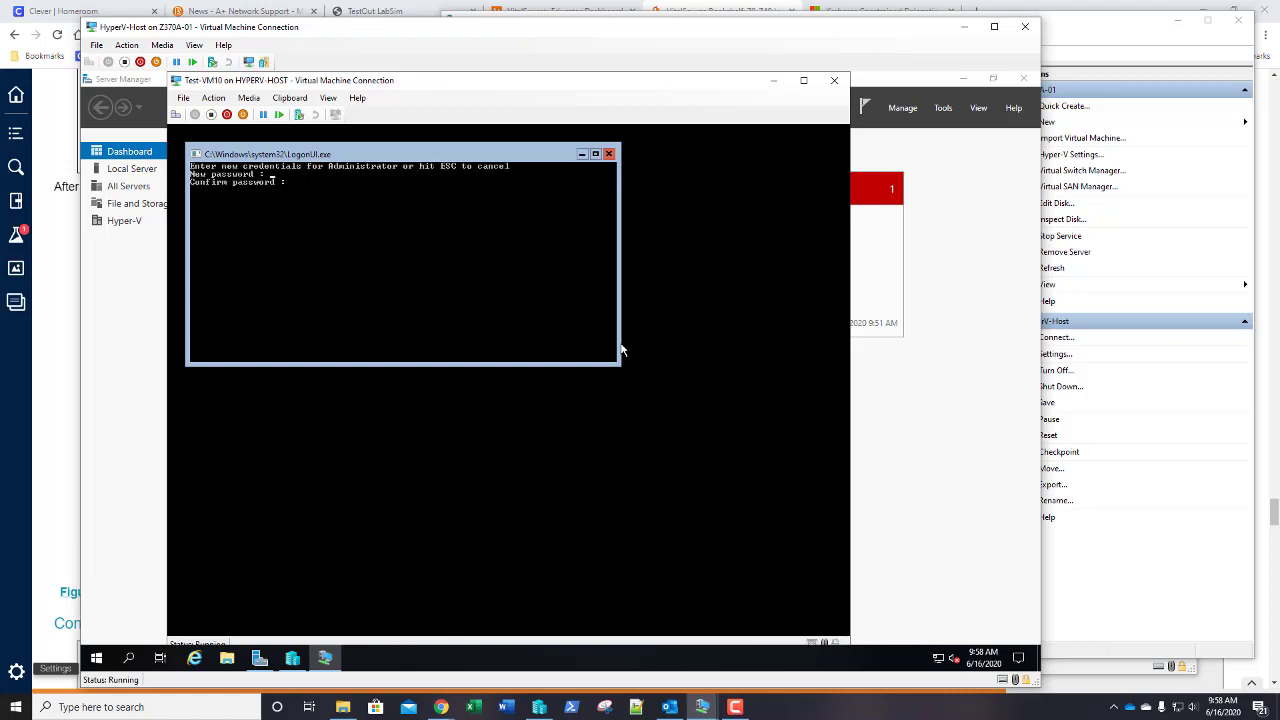
text(***********)
key(Return)
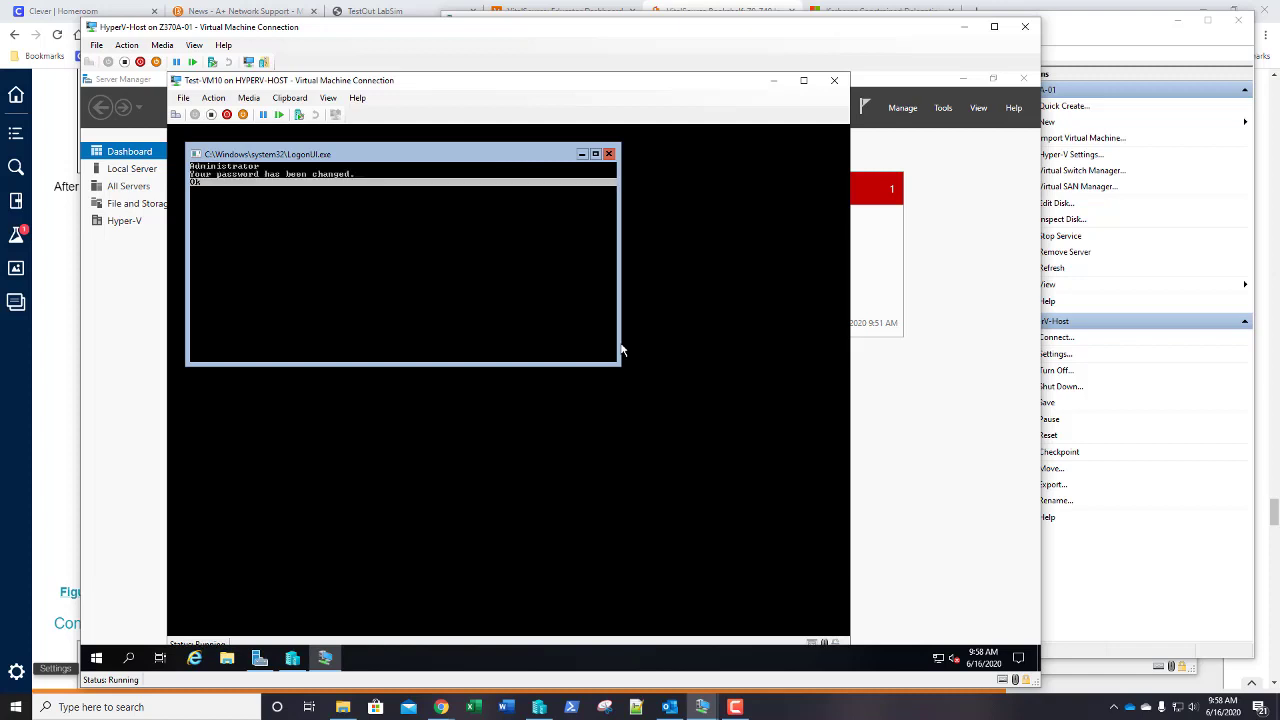
key(Return)
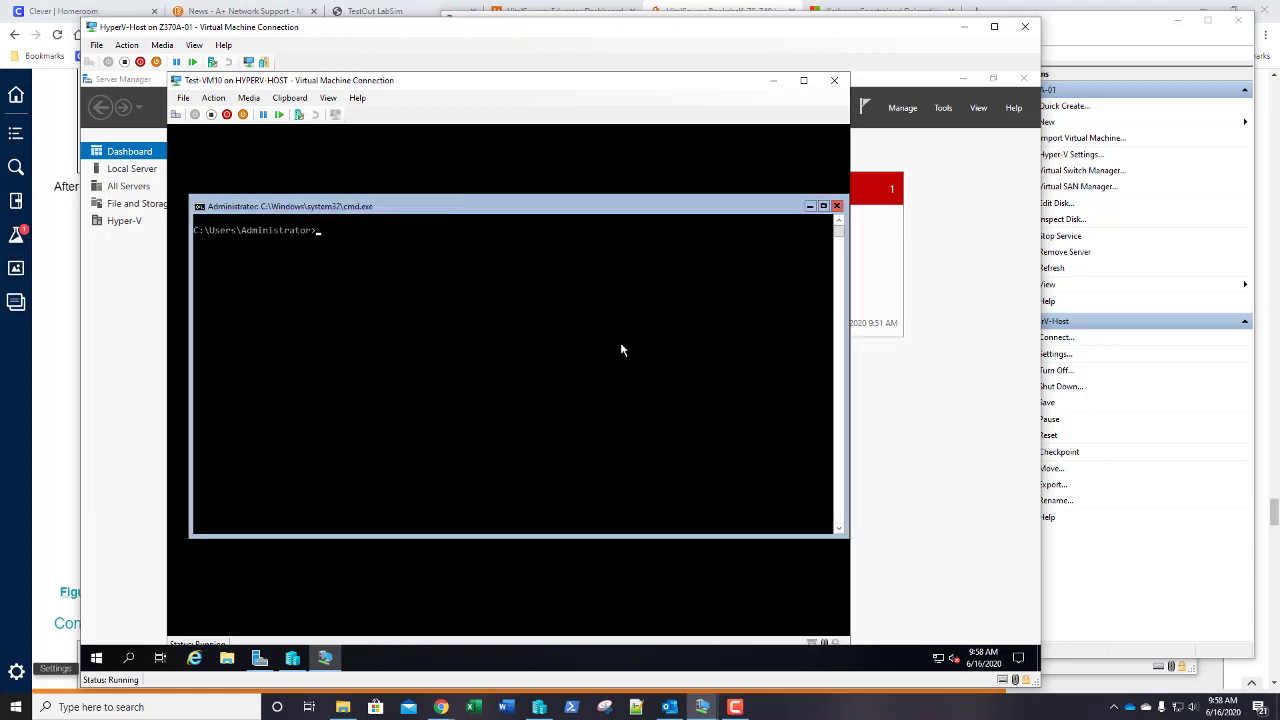
Run sconfig in the Test-VM10 console and set Windows Update to Manual
text(sconfig)
key(Return)
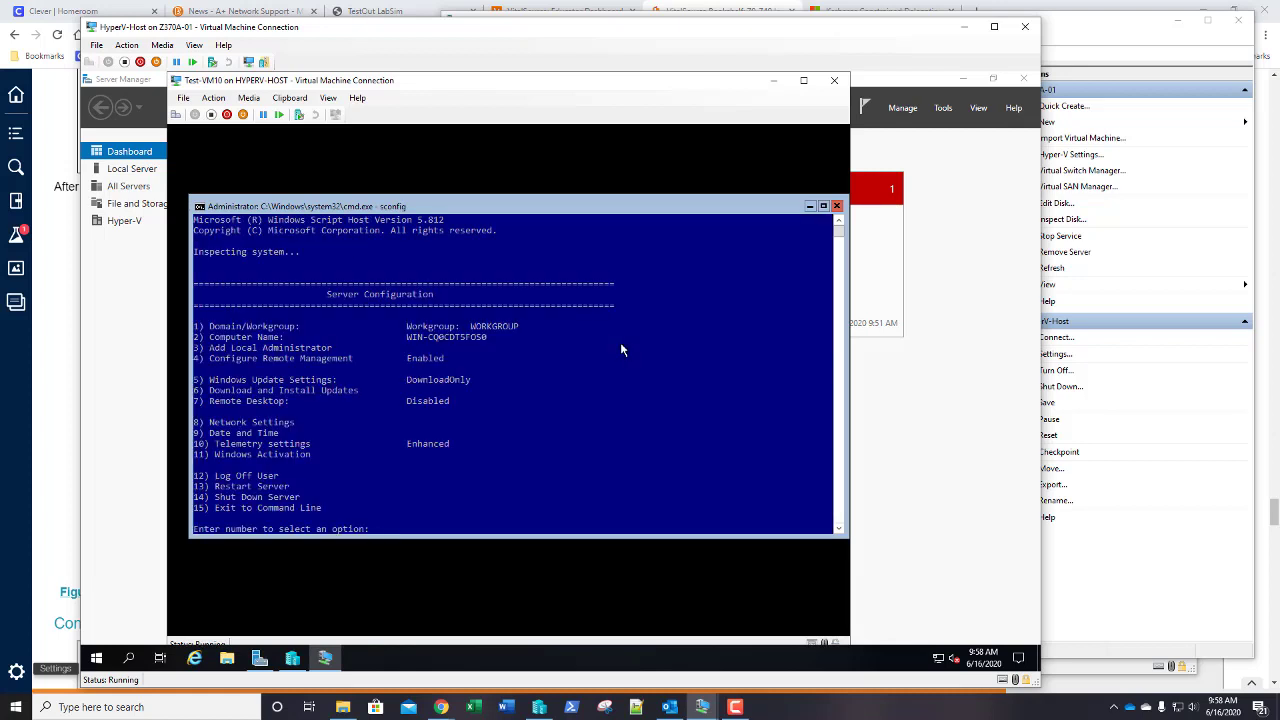
text(5)
key(Return)
text(M)anual updates: M)
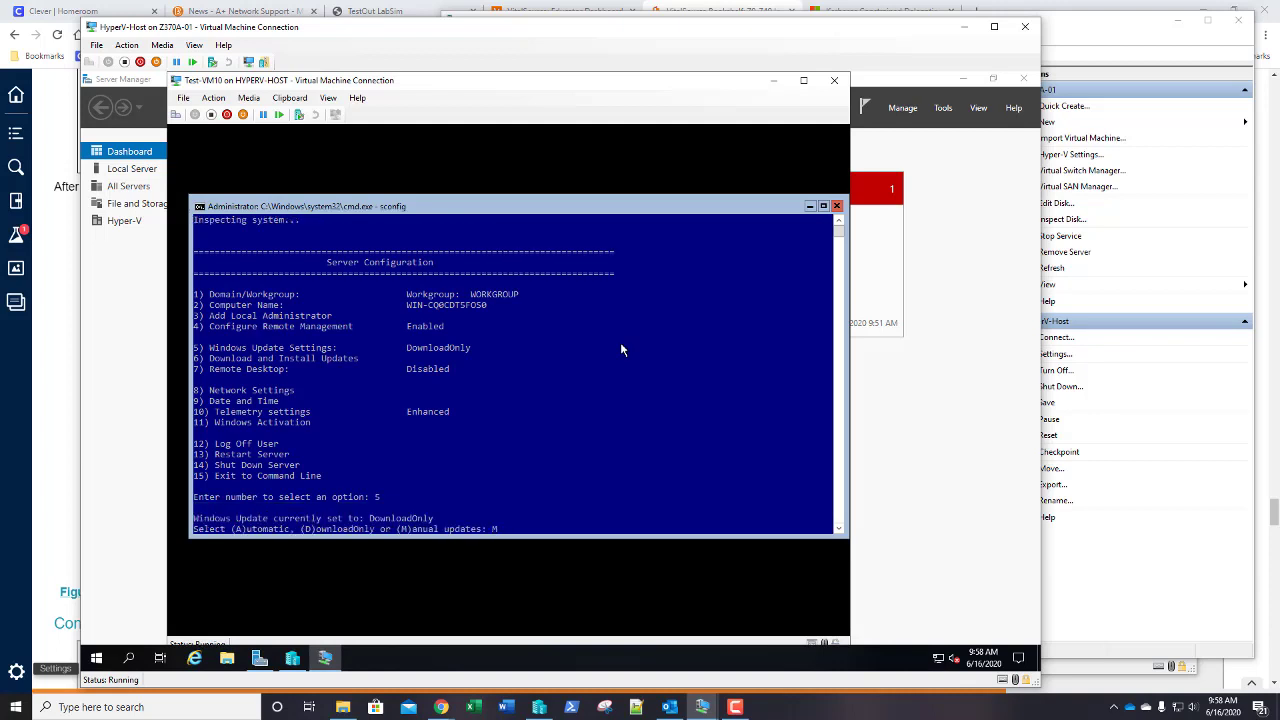
key(Return)
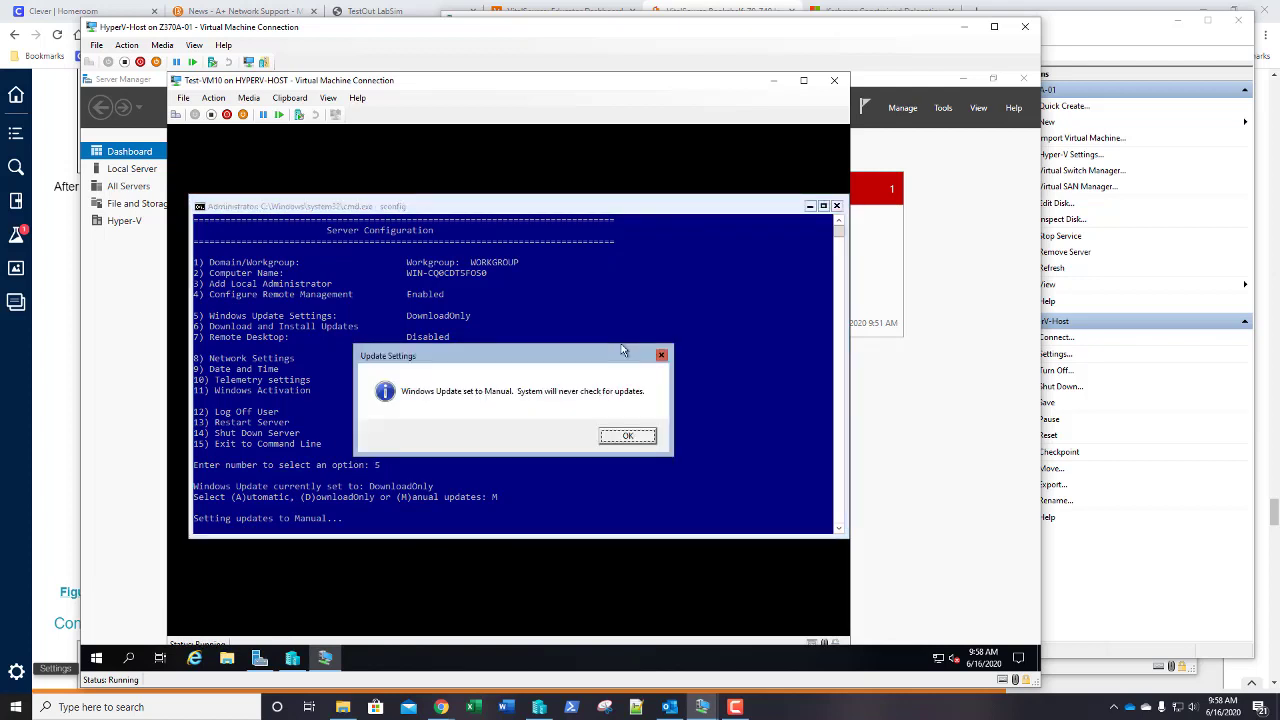
key(Return)
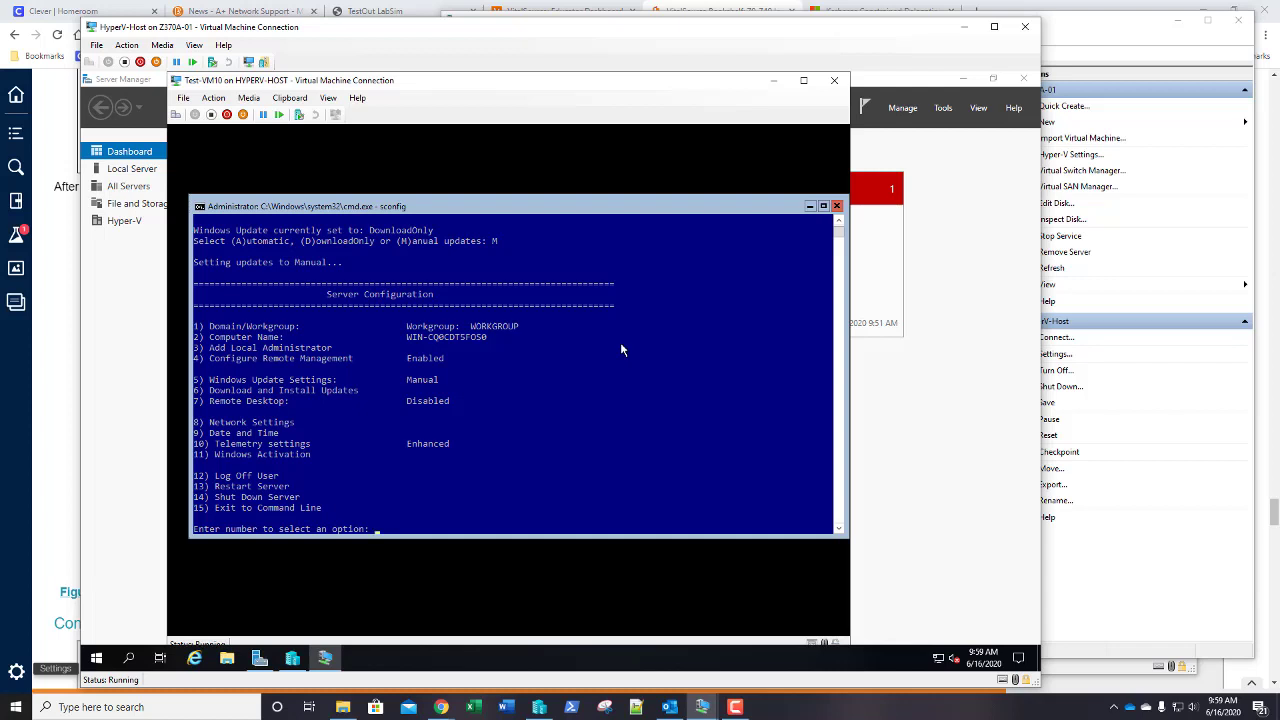
Through sconfig's date and time option, set Test-VM10's time zone to (UTC-05:00) Eastern Time (US & Canada)
text(9)
key(Return)
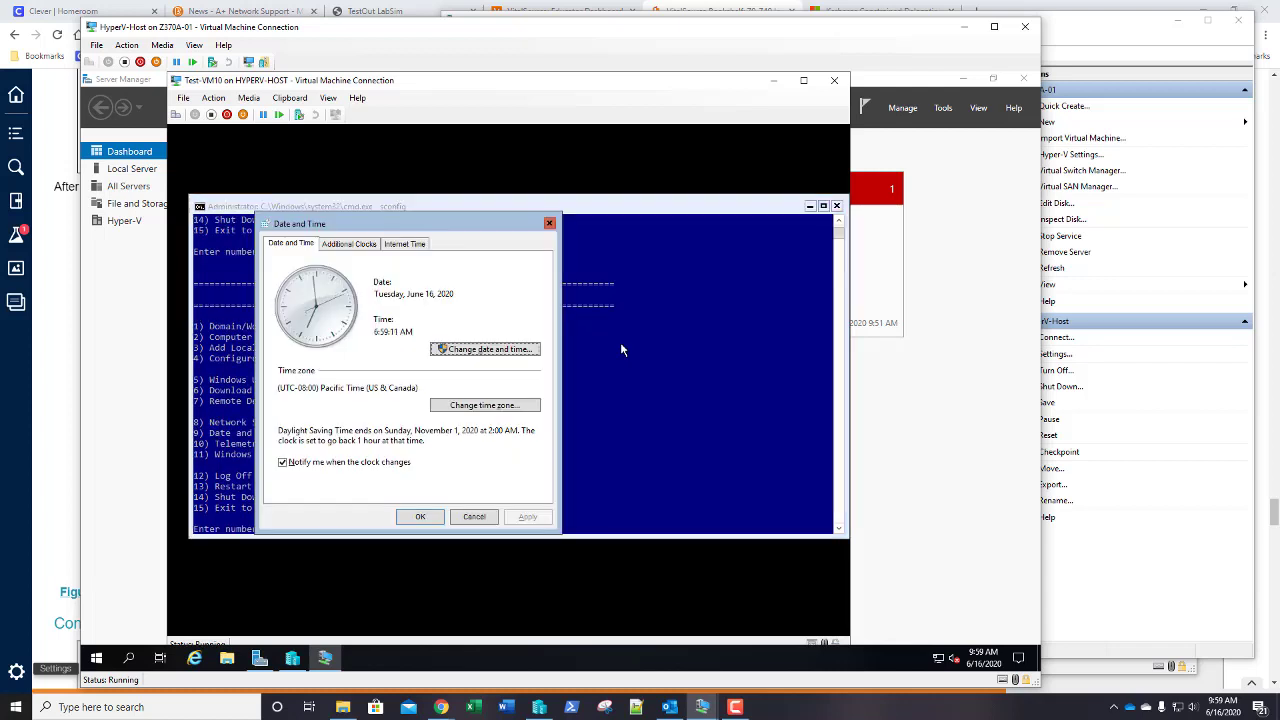
click(502, 351)
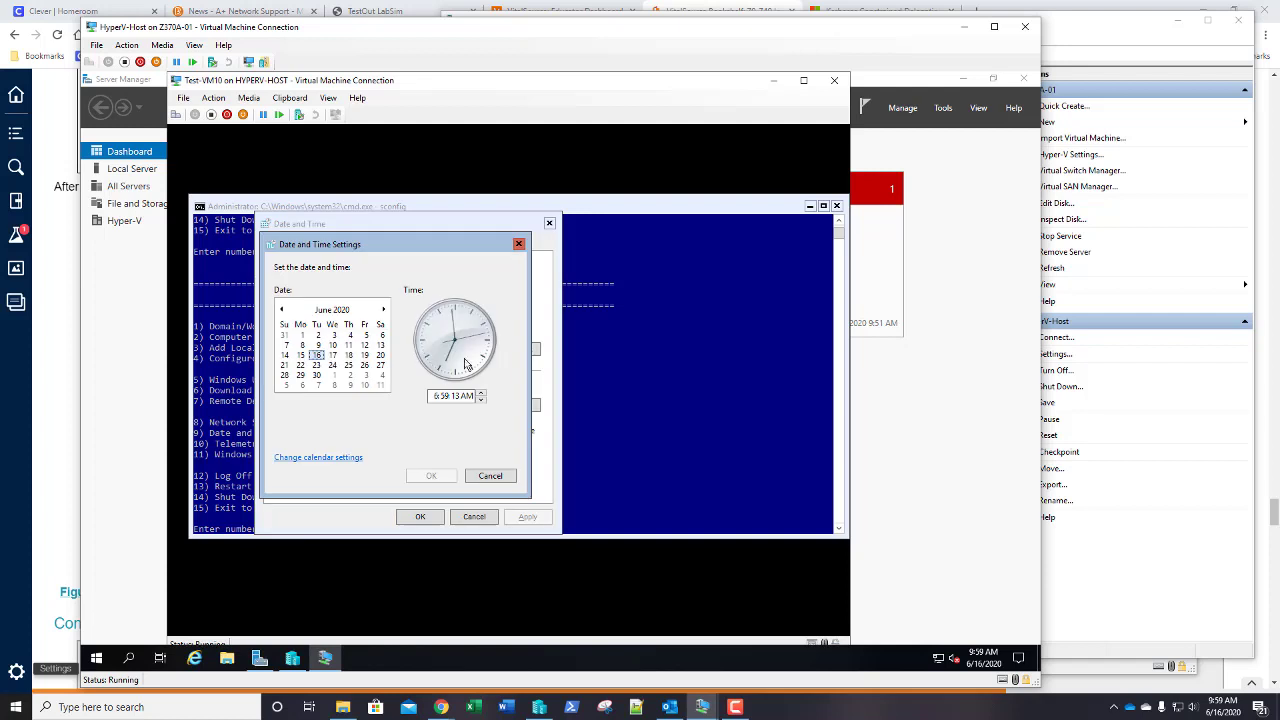
click(486, 476)
click(484, 405)
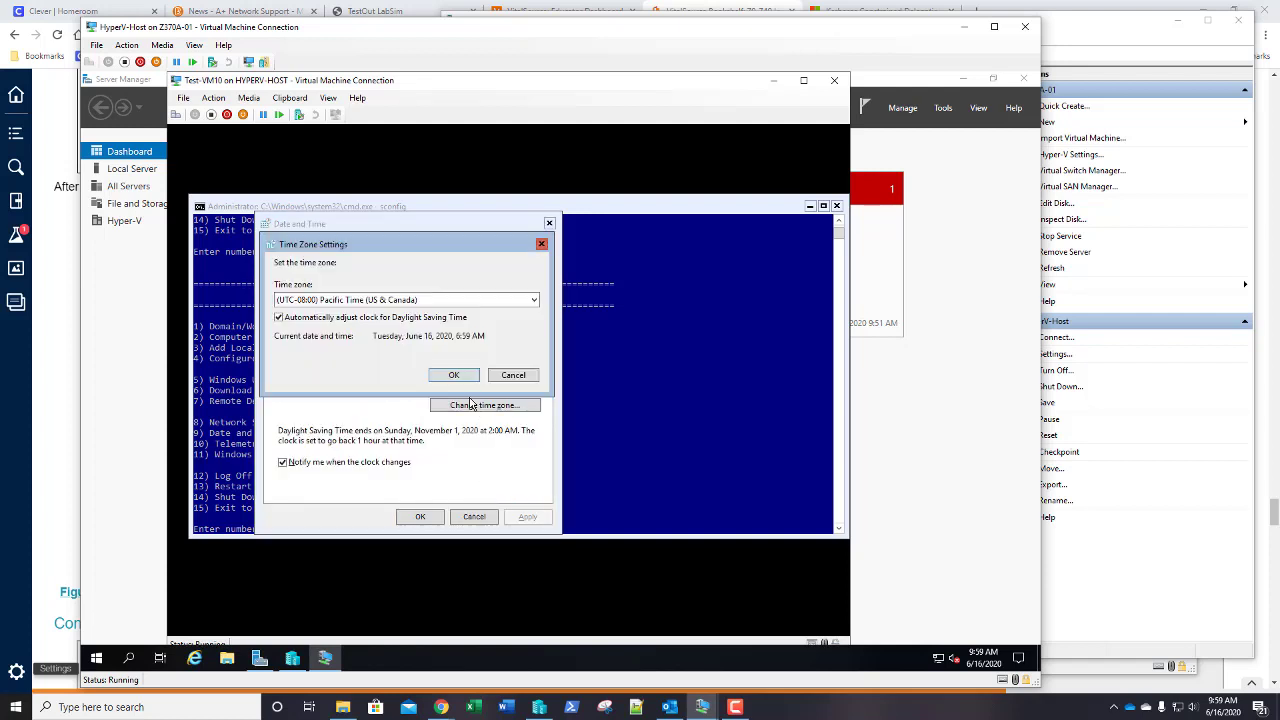
click(412, 303)
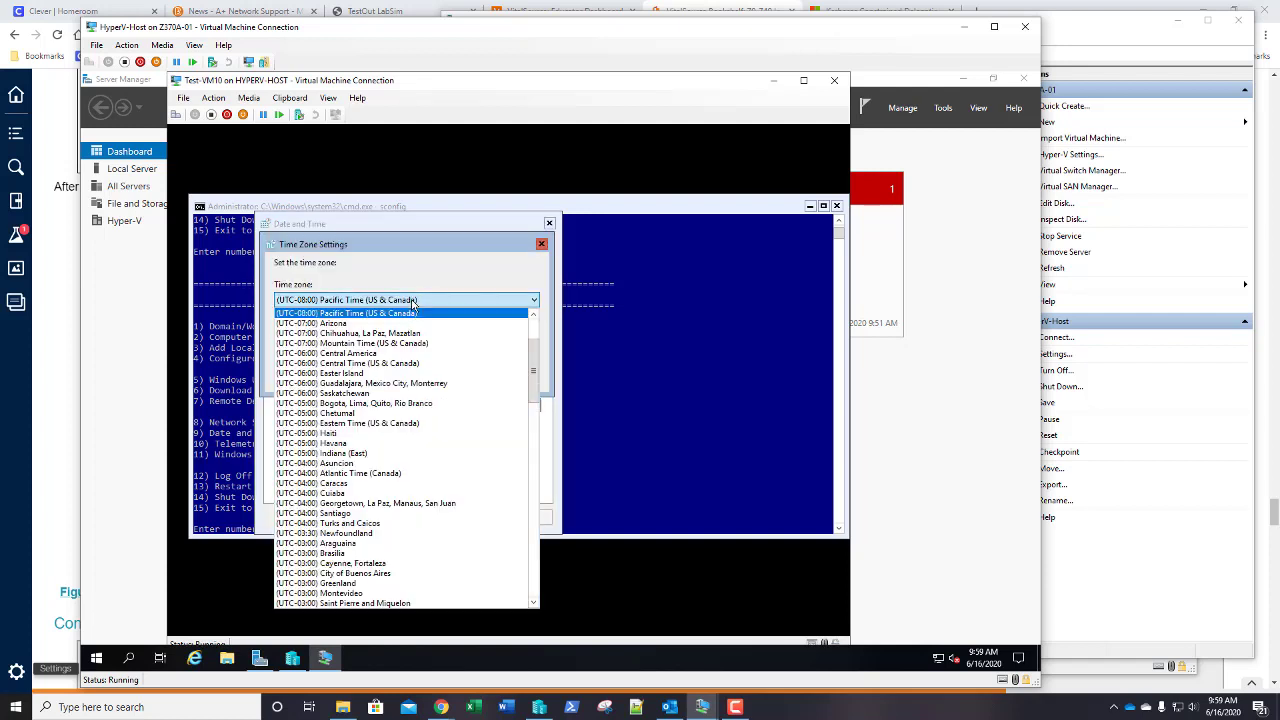
click(362, 423)
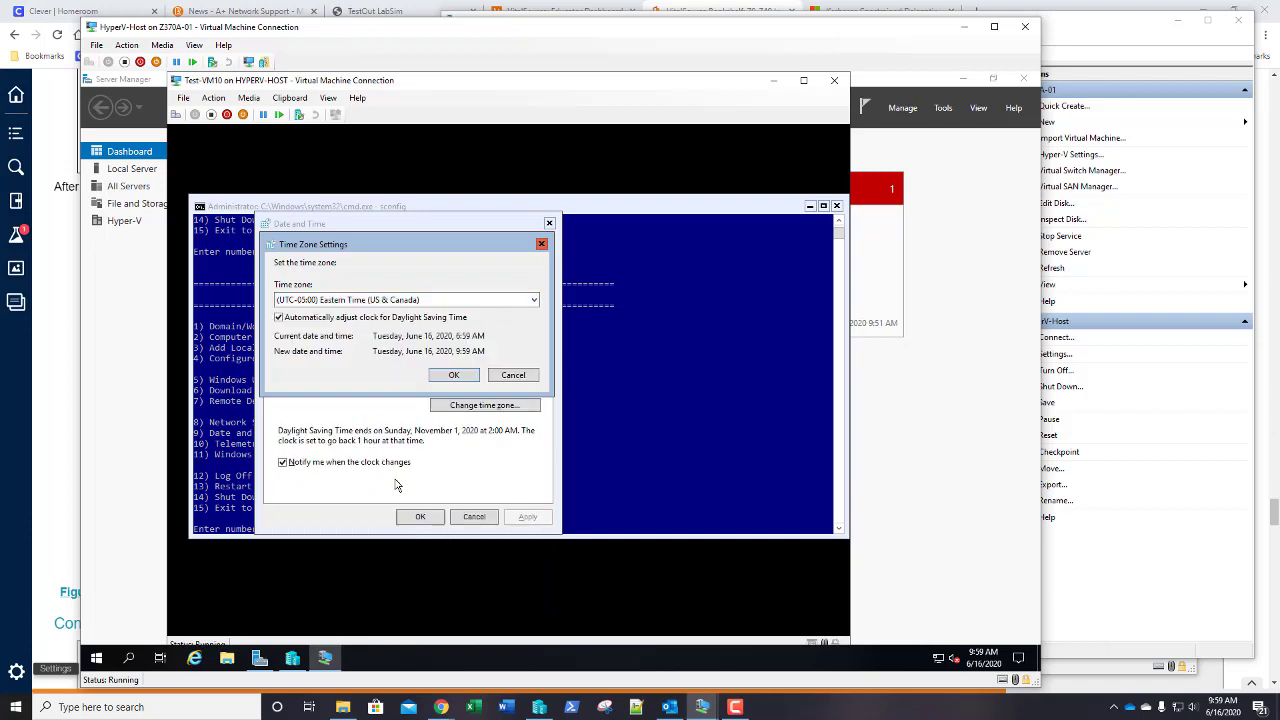
click(447, 380)
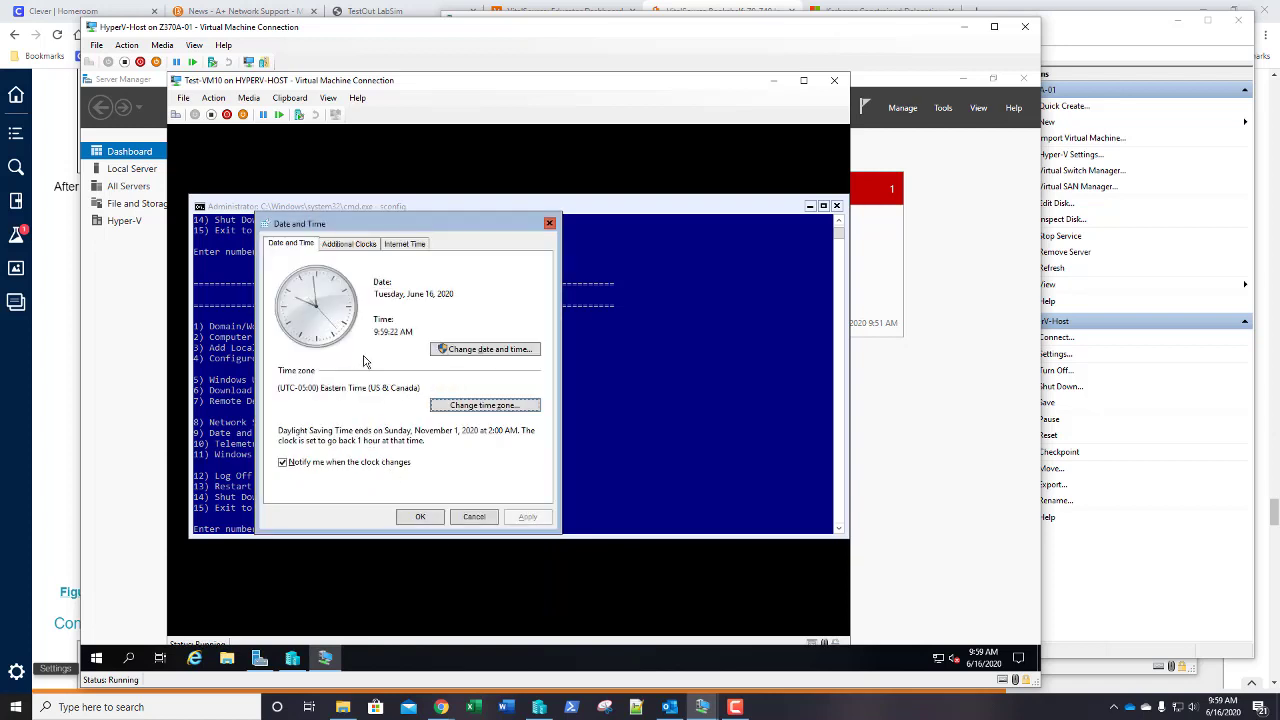
click(419, 517)
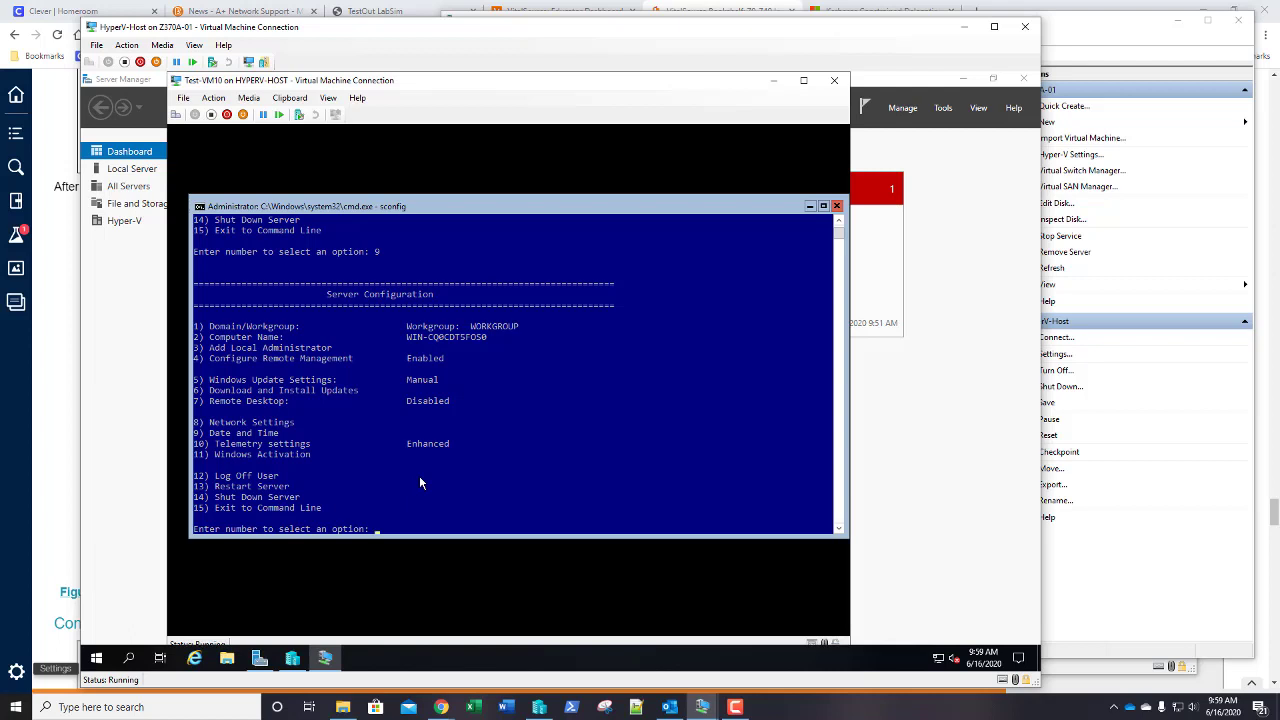
Log off Test-VM10 through sconfig and close its connection window
text(12)
key(Return)
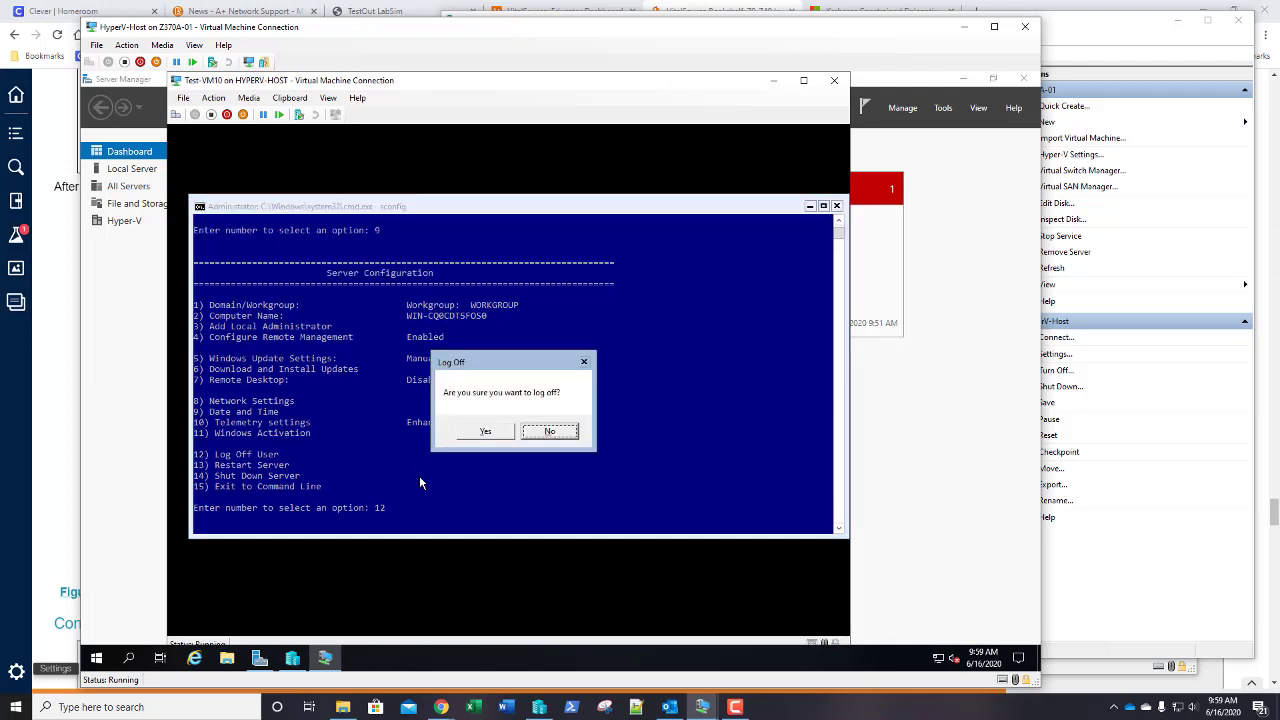
key(Tab)
key(Return)
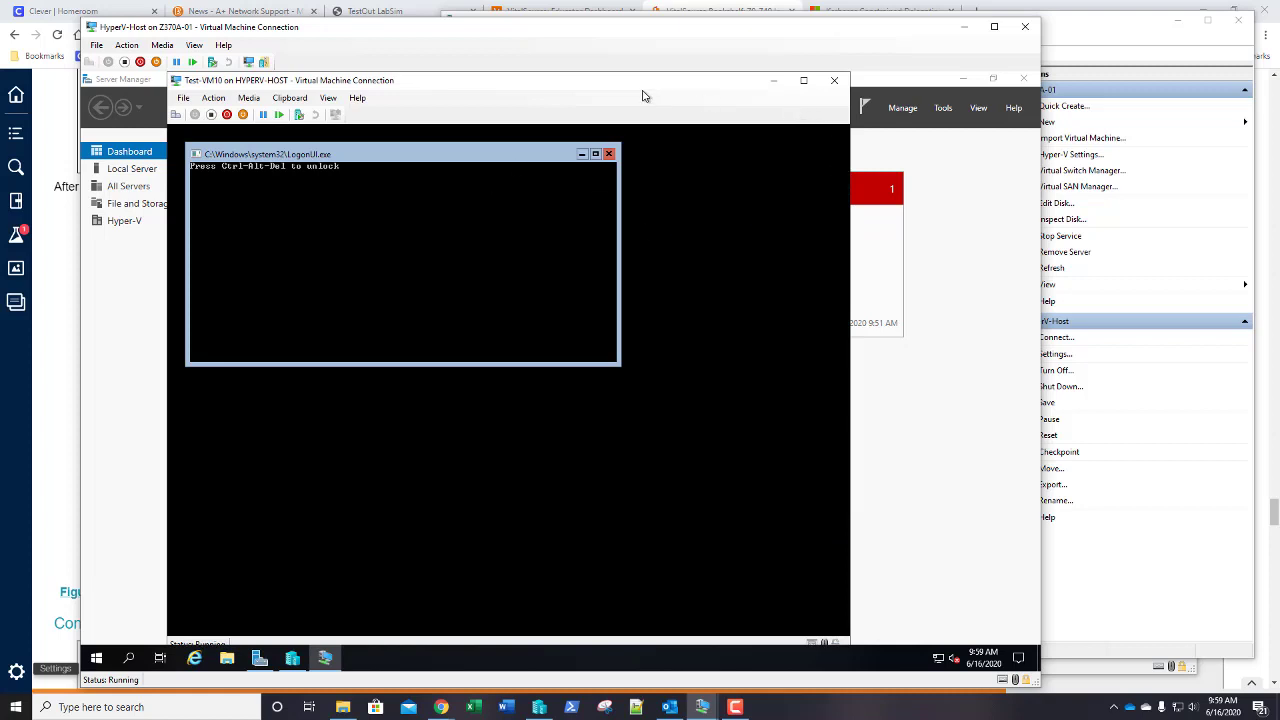
click(834, 80)
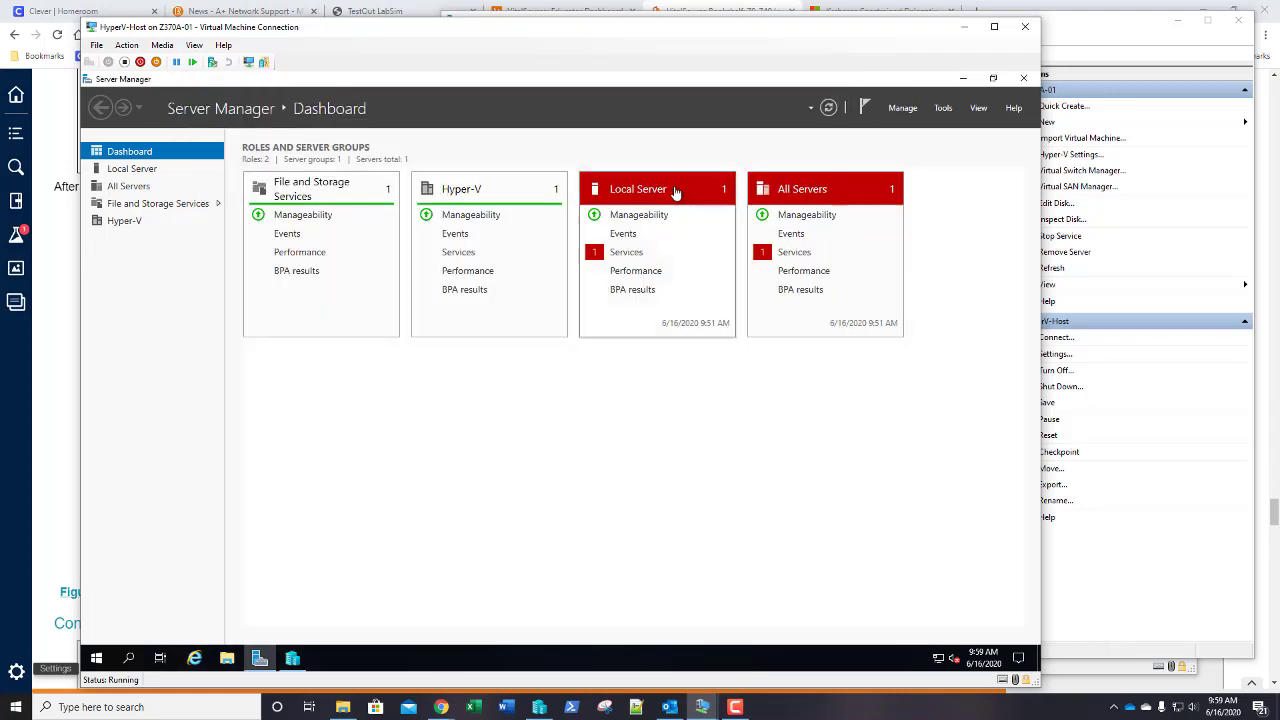
In Hyper-V Manager on HYPERV-HOST, start the Enable Replication wizard for Test-VM10
click(295, 657)
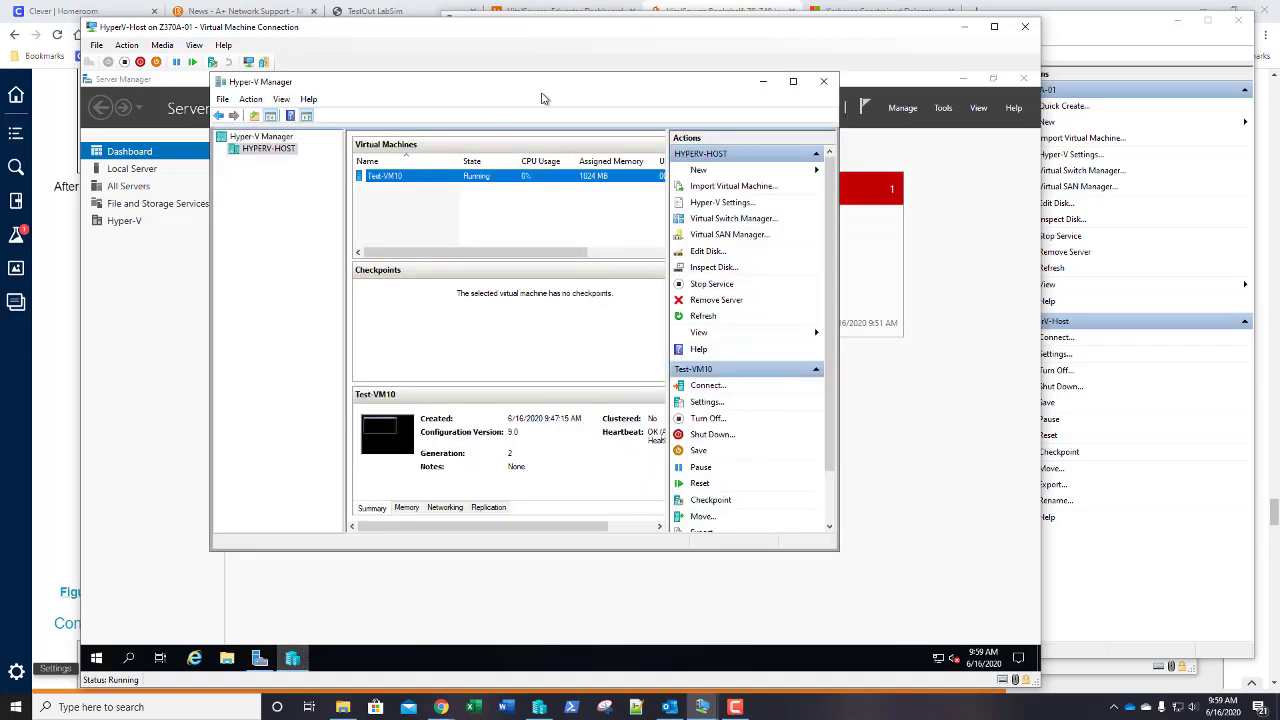
drag(546, 94, 560, 134)
click(451, 232)
click(452, 219)
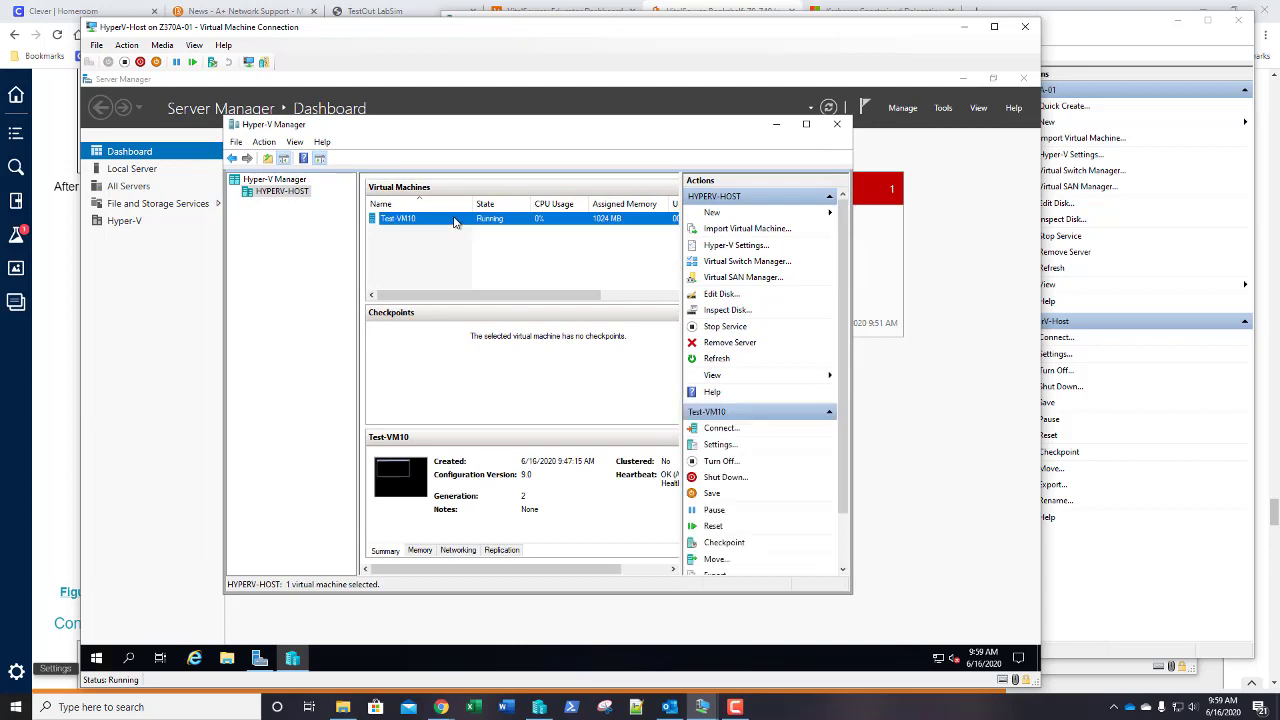
right_click(455, 219)
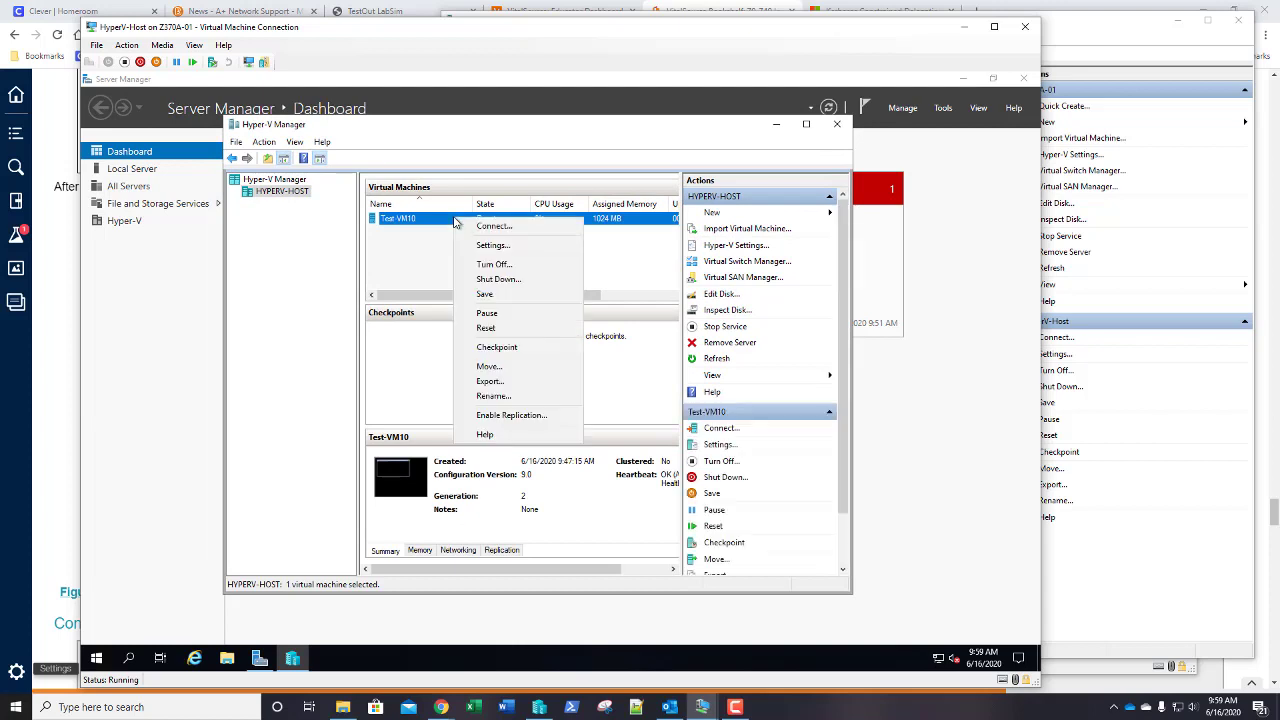
click(488, 416)
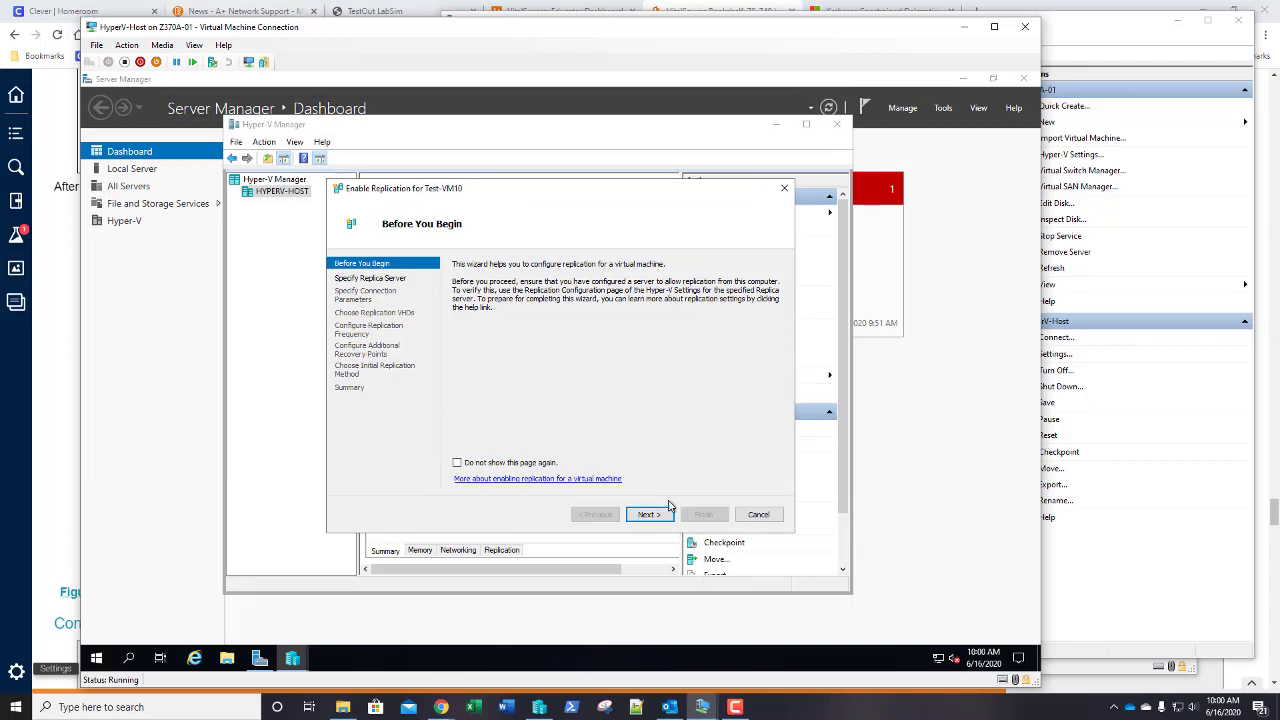
Specify HYPERV-REPLICA as the Replica server by searching the adatum.com directory for "hyperv"
click(647, 515)
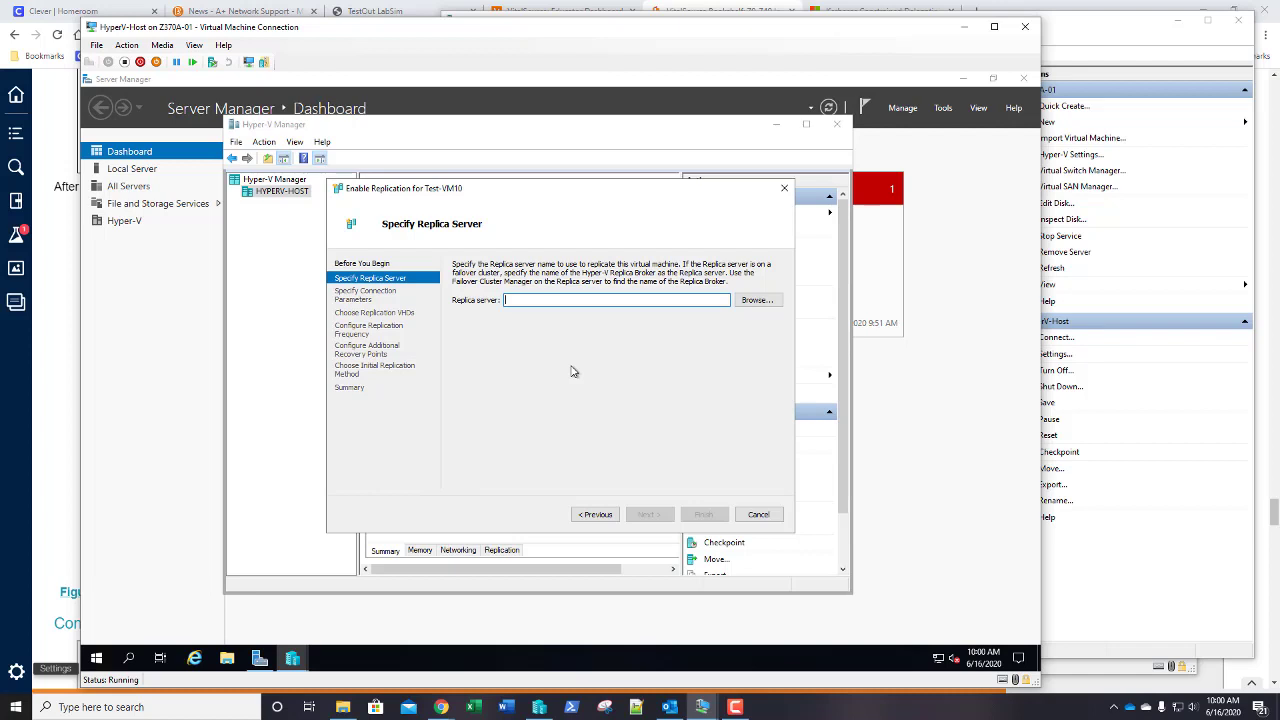
click(756, 302)
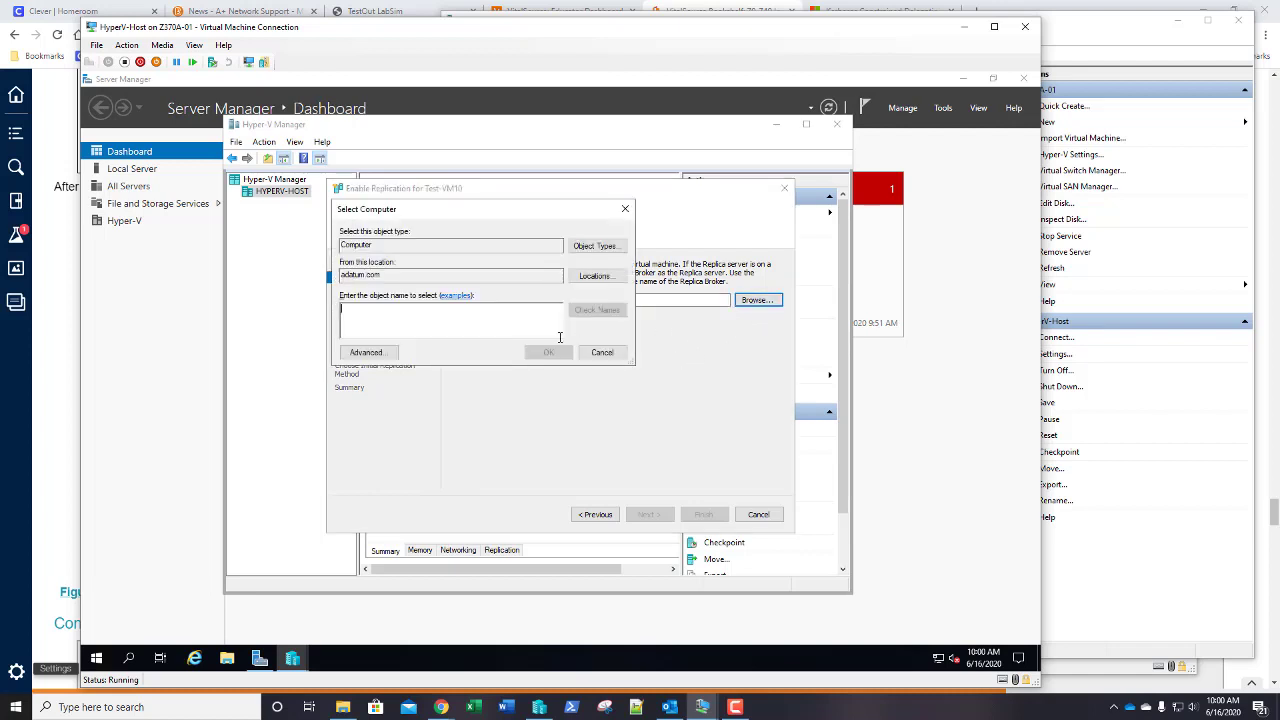
text(hyperv)
key(Return)
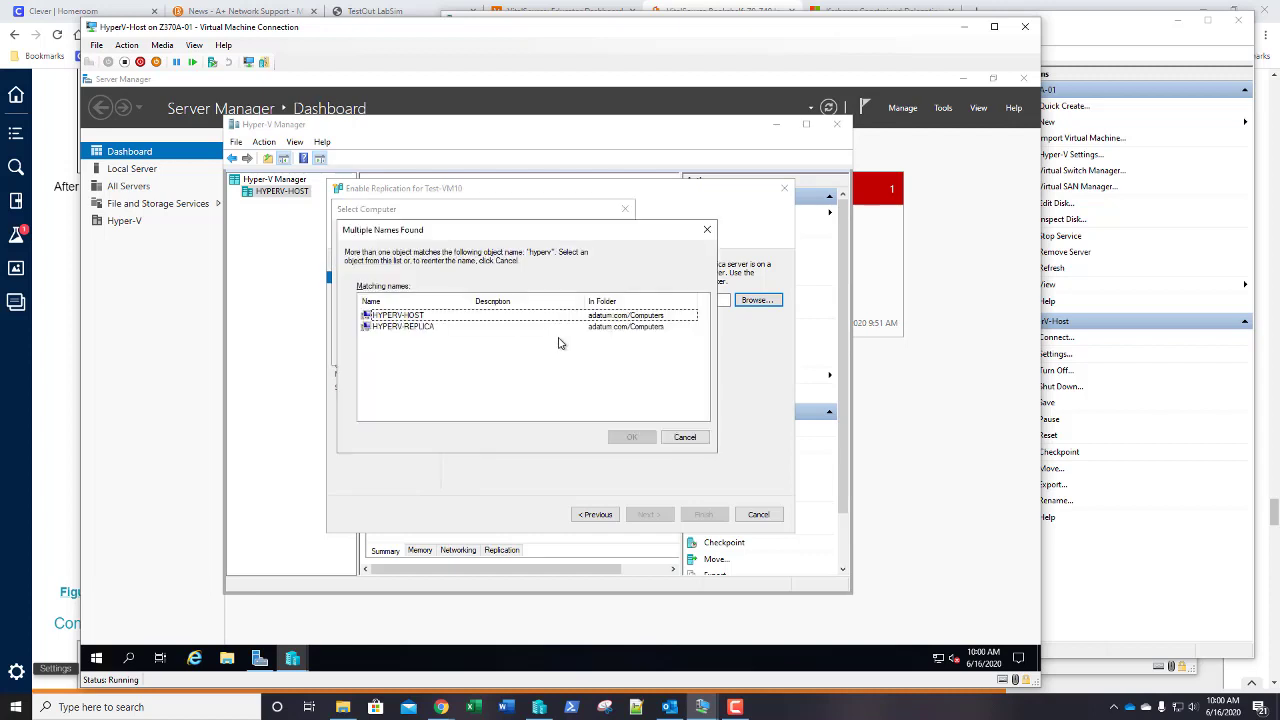
click(552, 328)
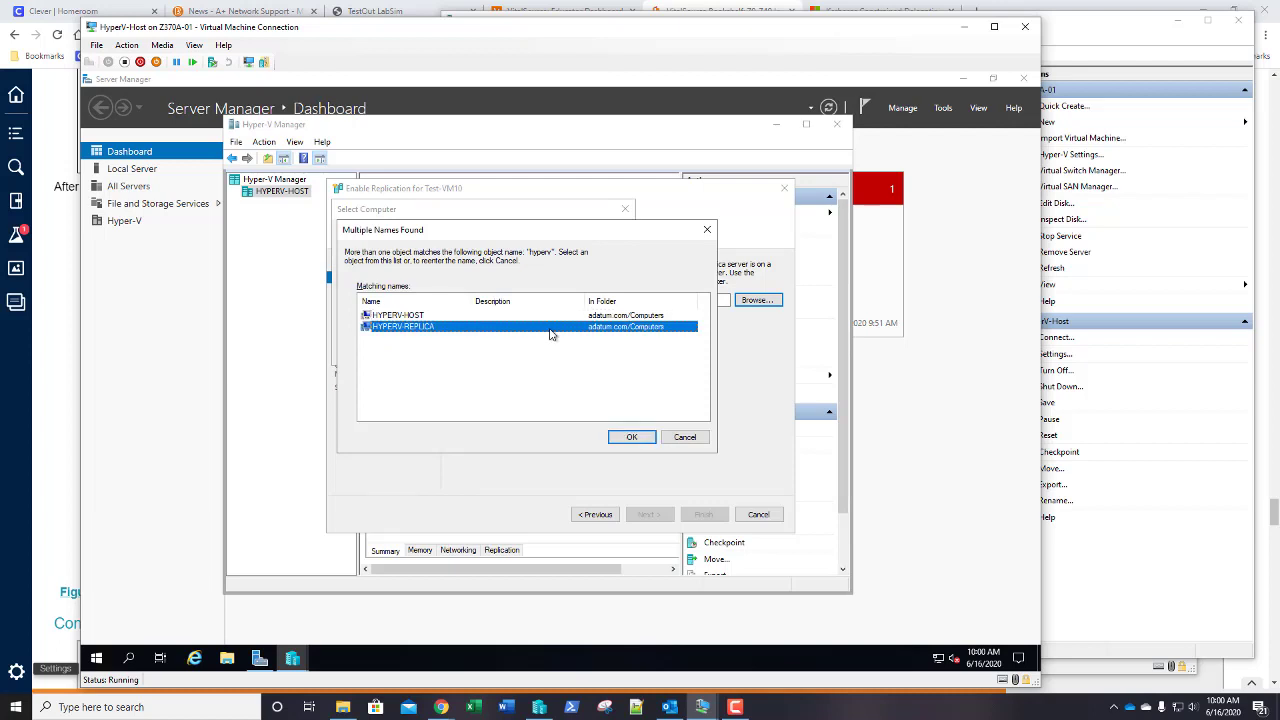
click(631, 437)
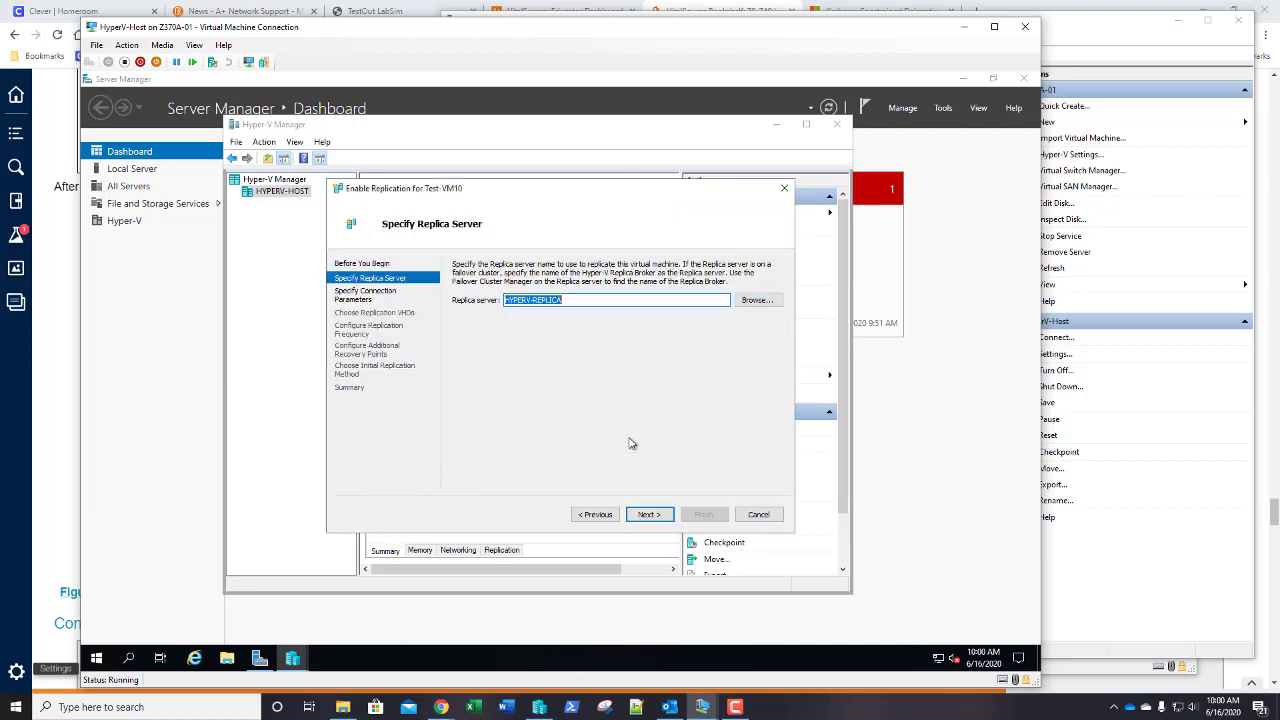
click(648, 515)
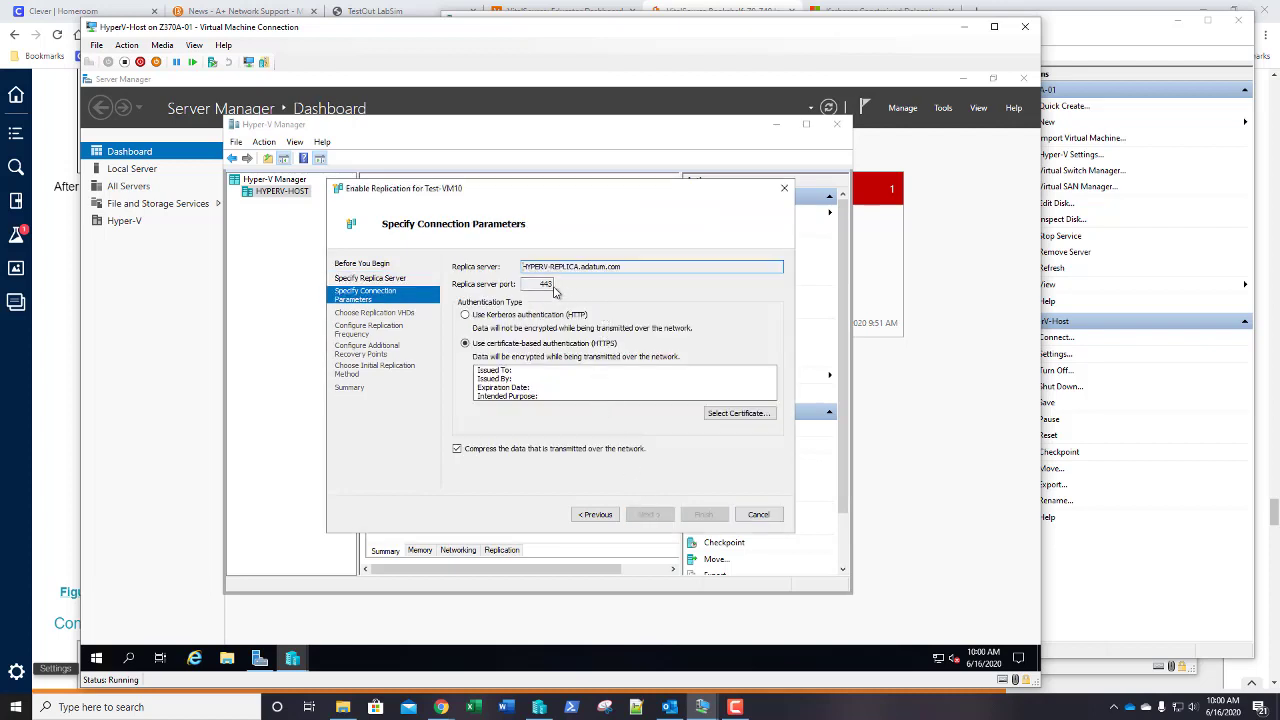
Choose the HyperV-Host.adatum.com certificate for certificate-based authentication (HTTPS) and accept the connection parameters
click(733, 414)
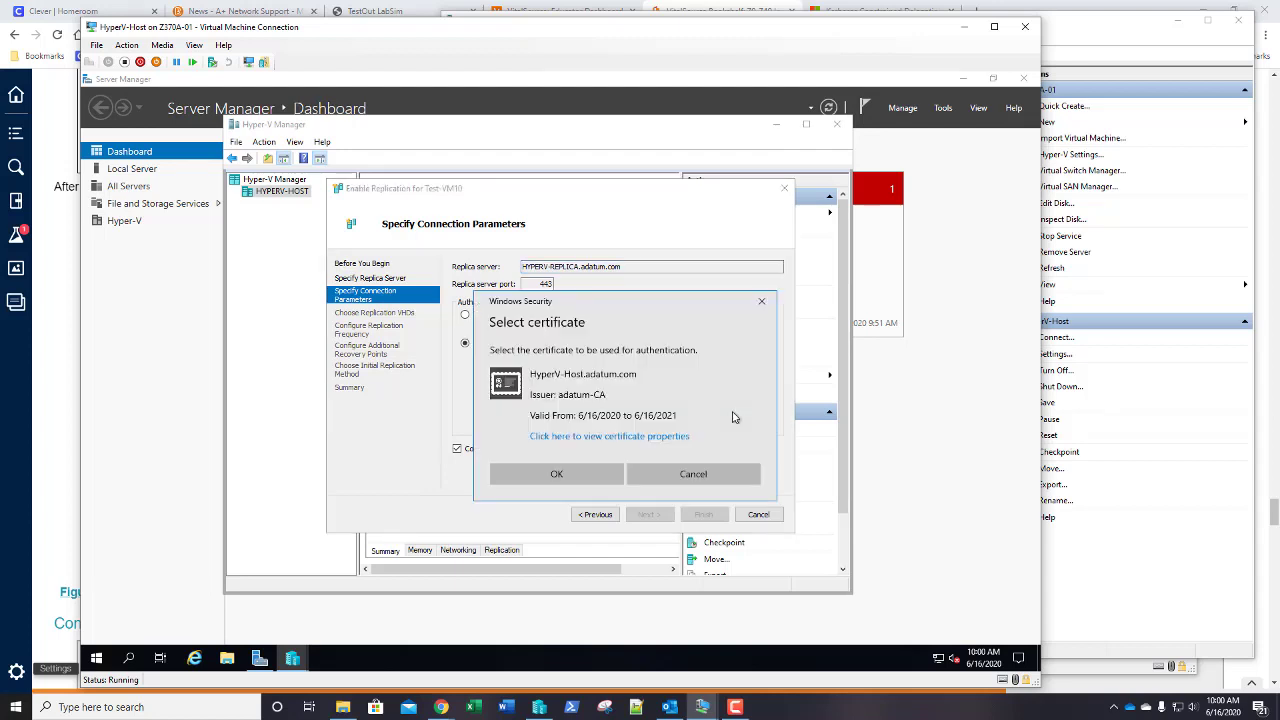
click(565, 470)
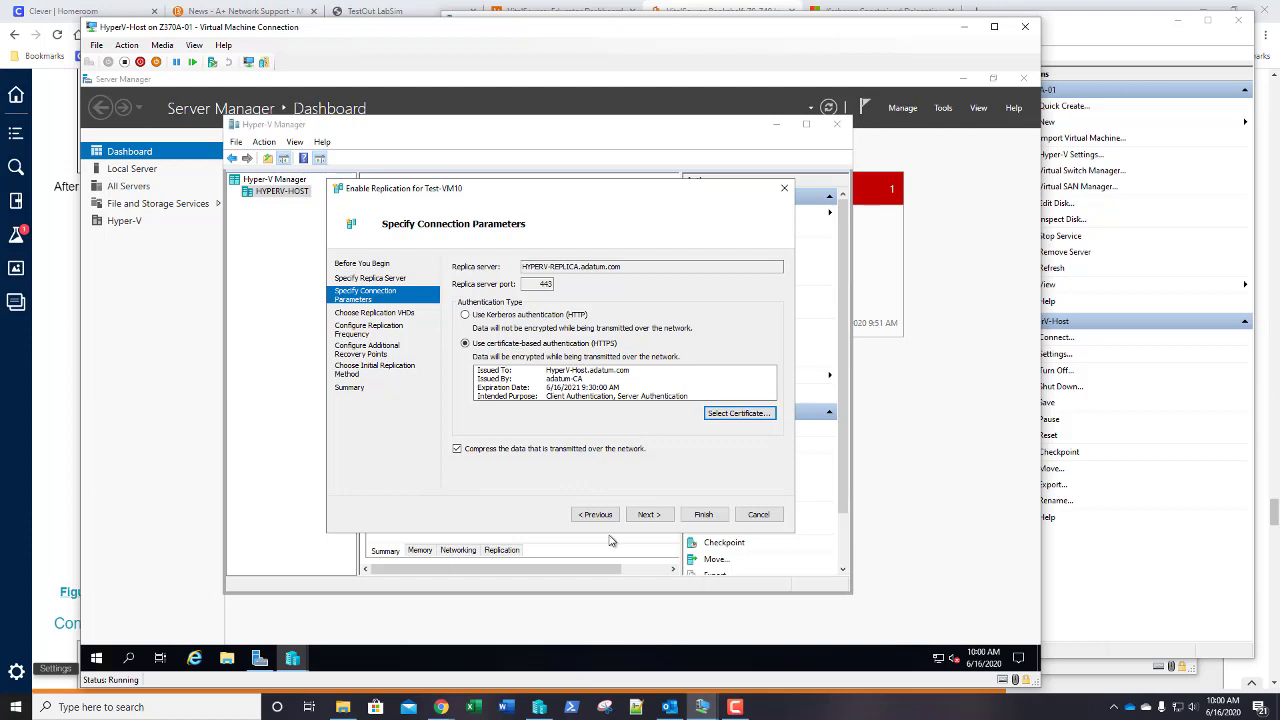
click(652, 516)
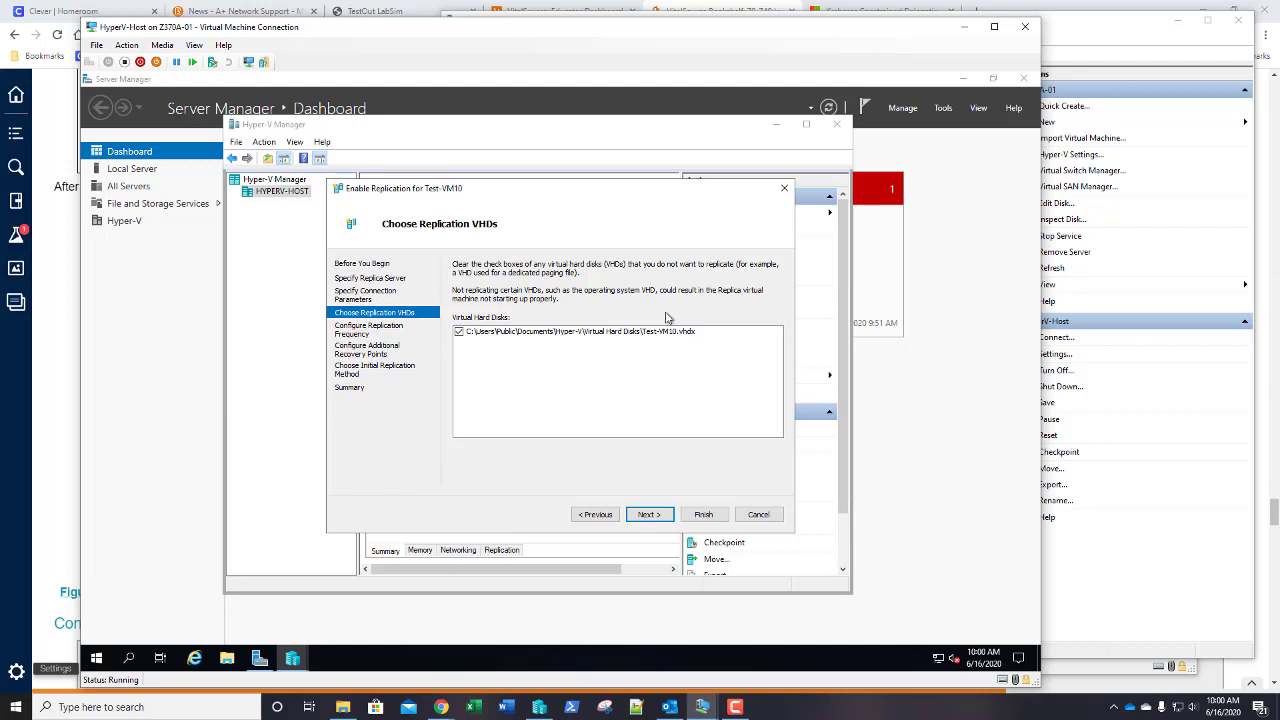
Keep Test-VM10.vhdx selected for replication and set the replication frequency to 15 minutes
click(647, 516)
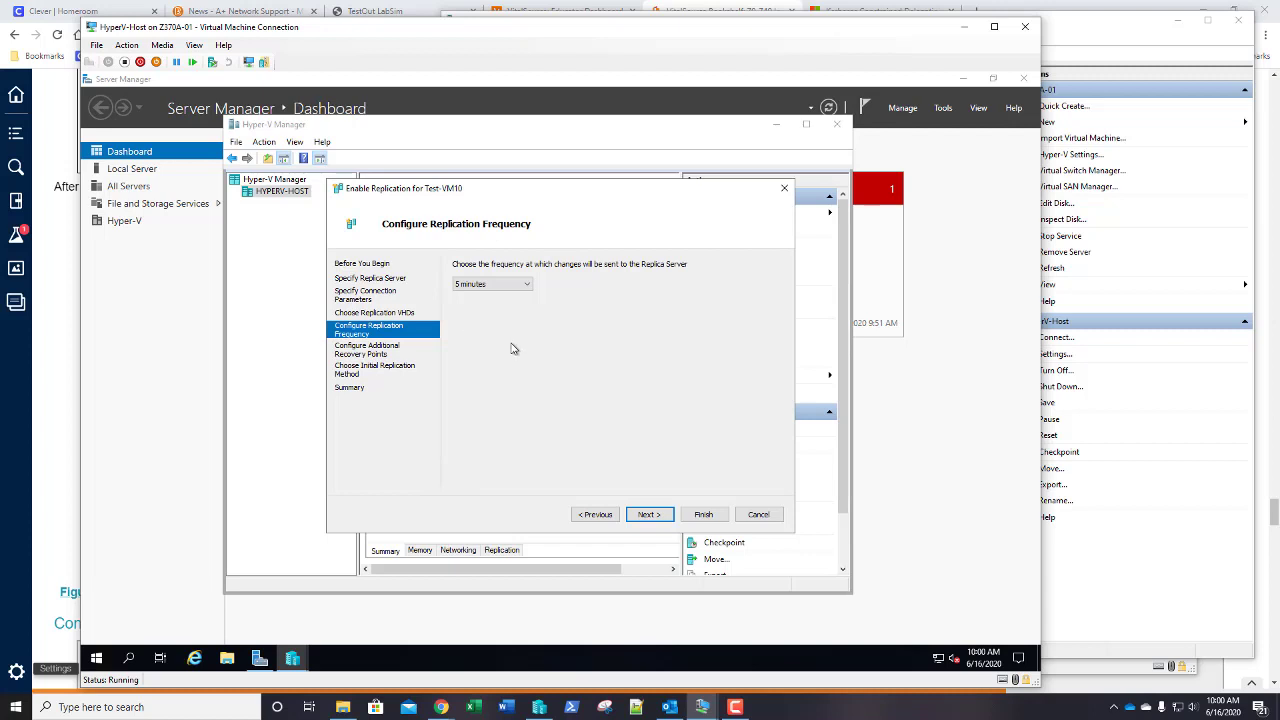
click(526, 286)
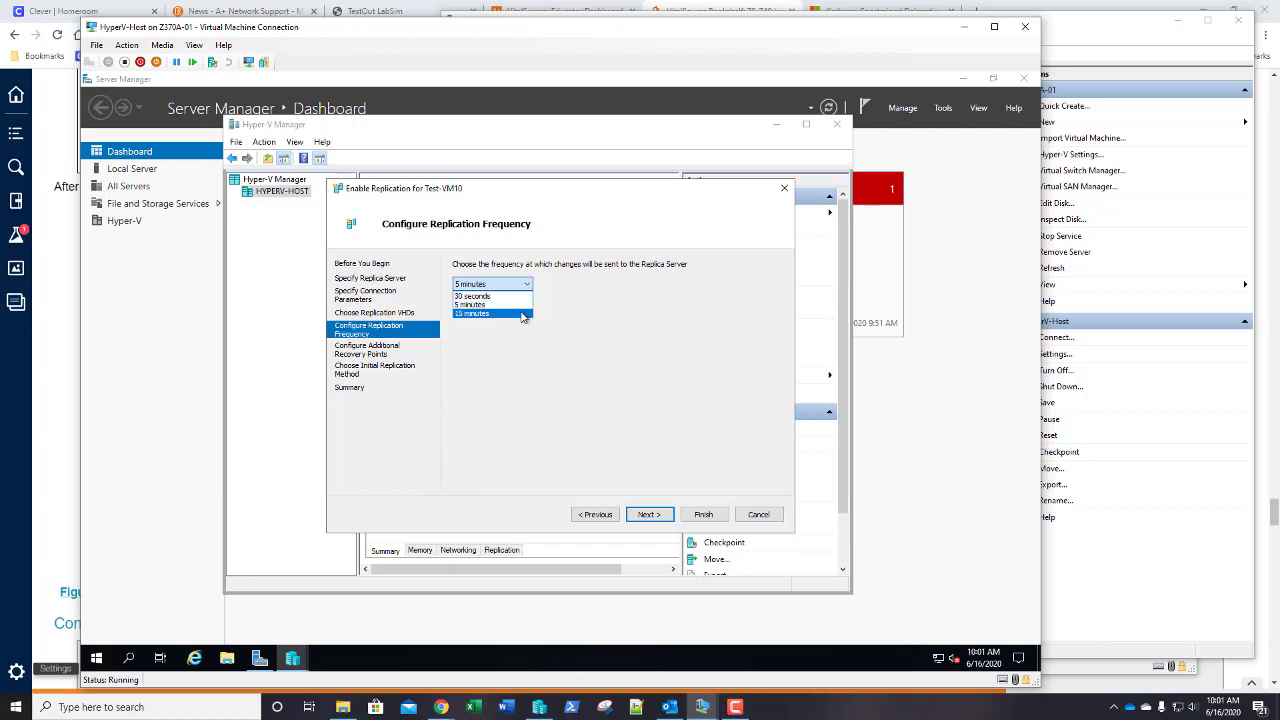
click(524, 315)
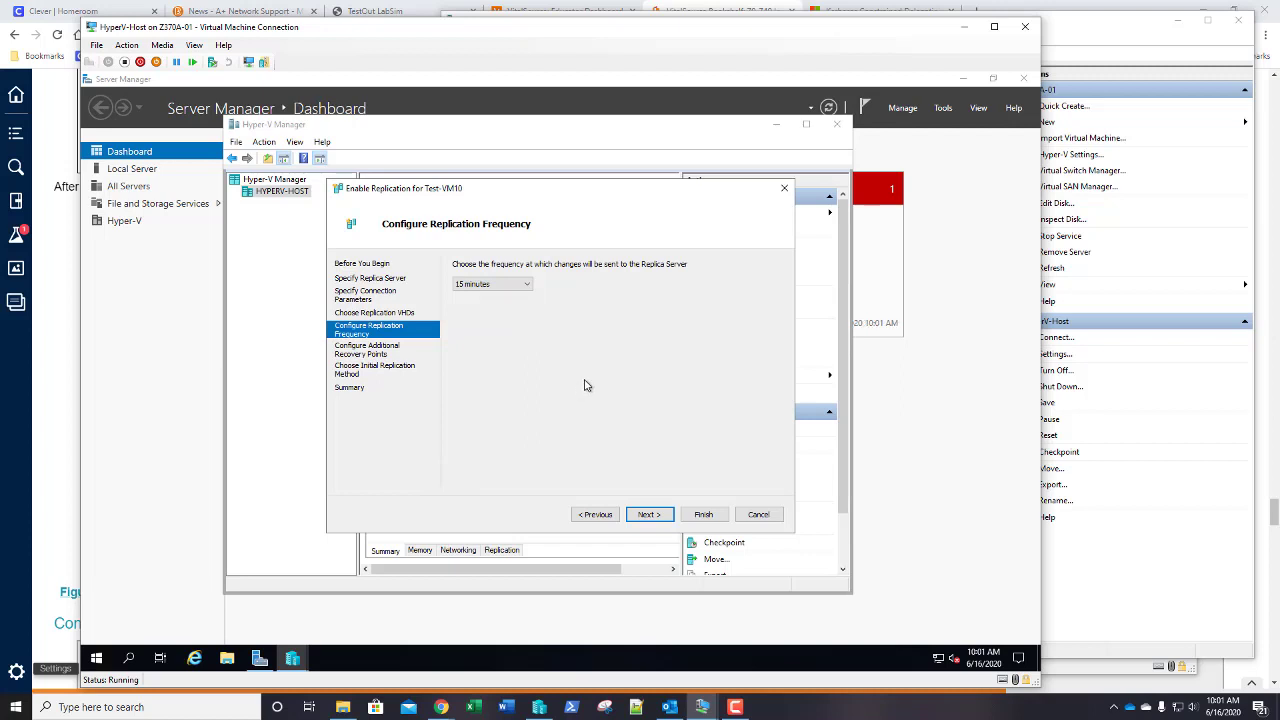
click(648, 514)
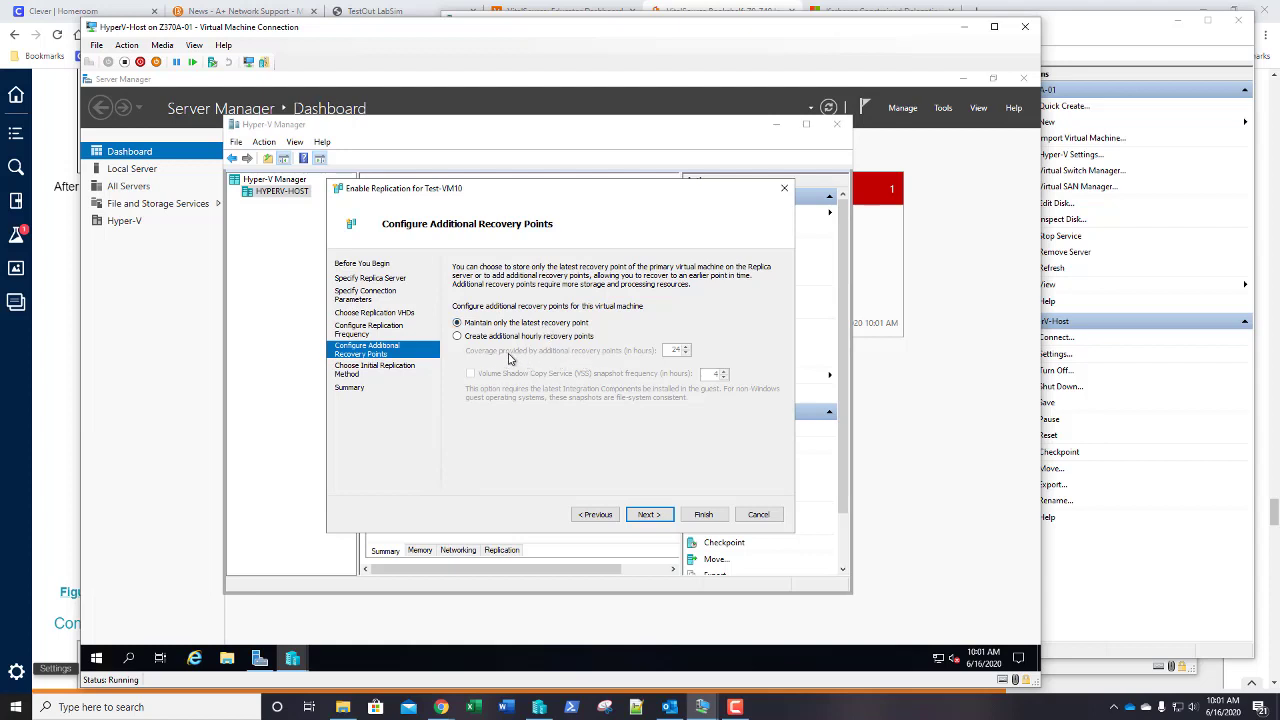
Create additional hourly recovery points with 1 hour of coverage, and accept sending the initial copy over the network with replication starting immediately
click(470, 338)
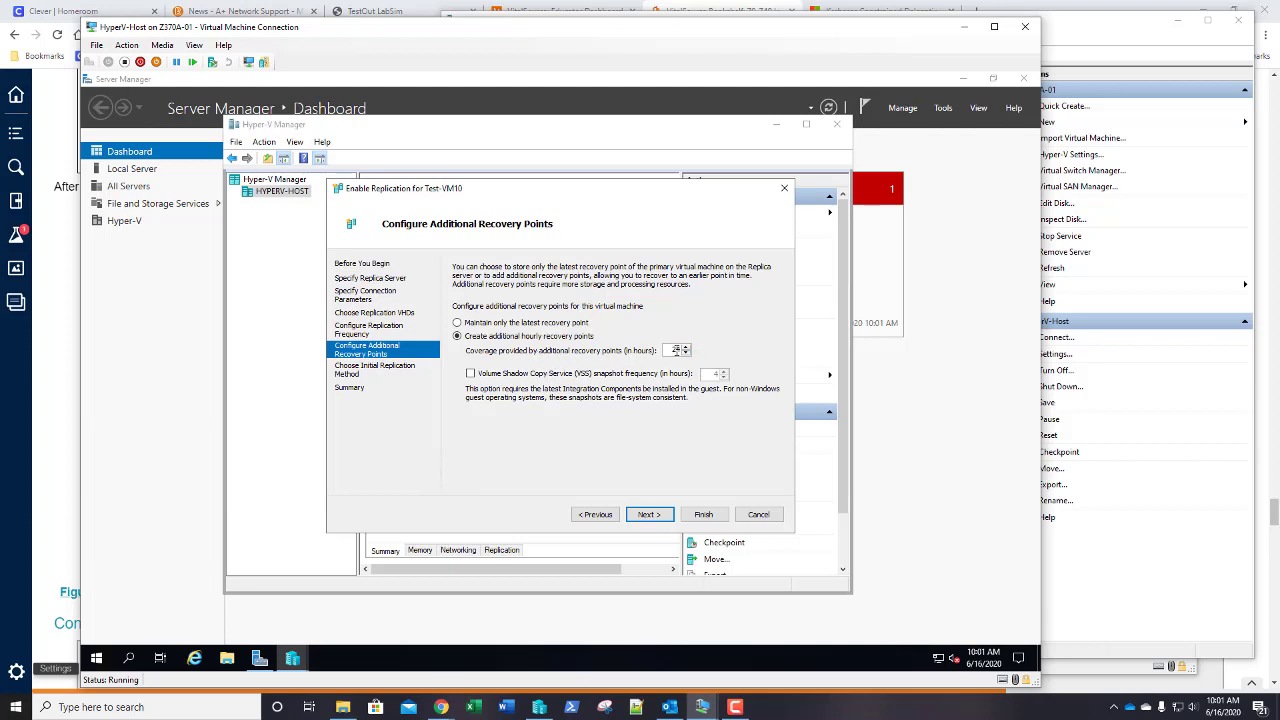
double_click(675, 350)
click(650, 514)
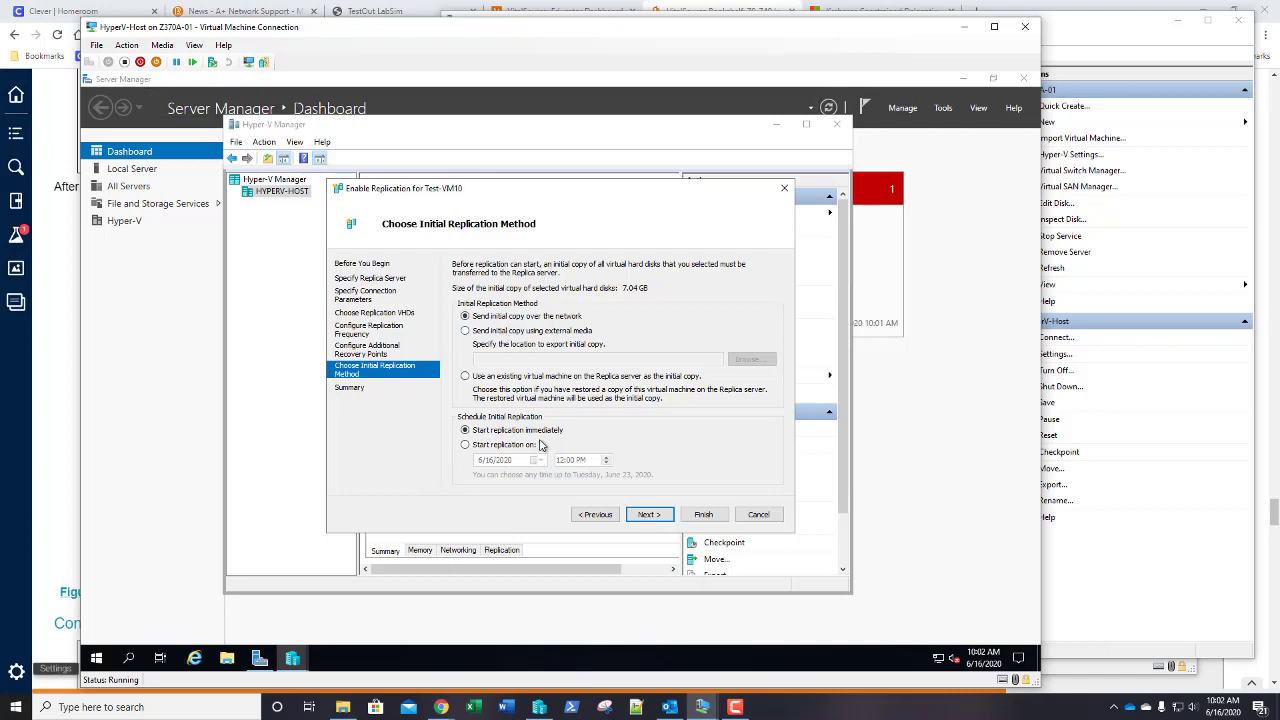
click(650, 515)
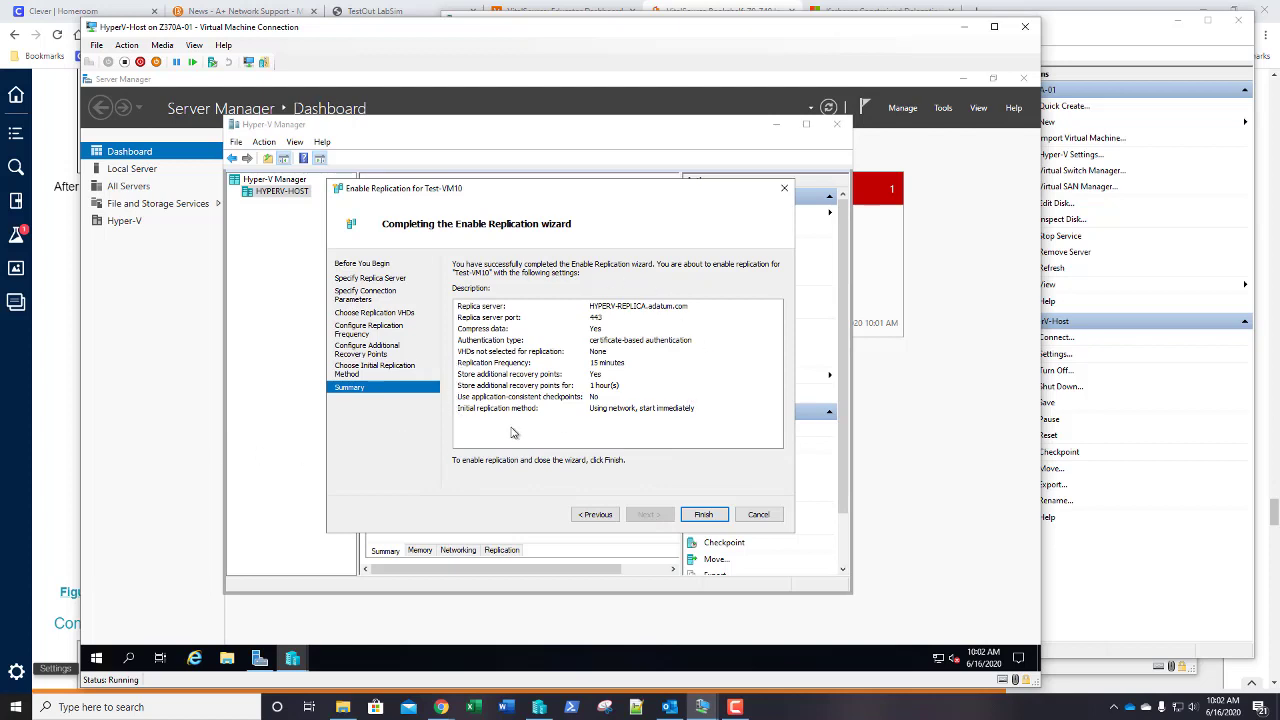
click(65, 595)
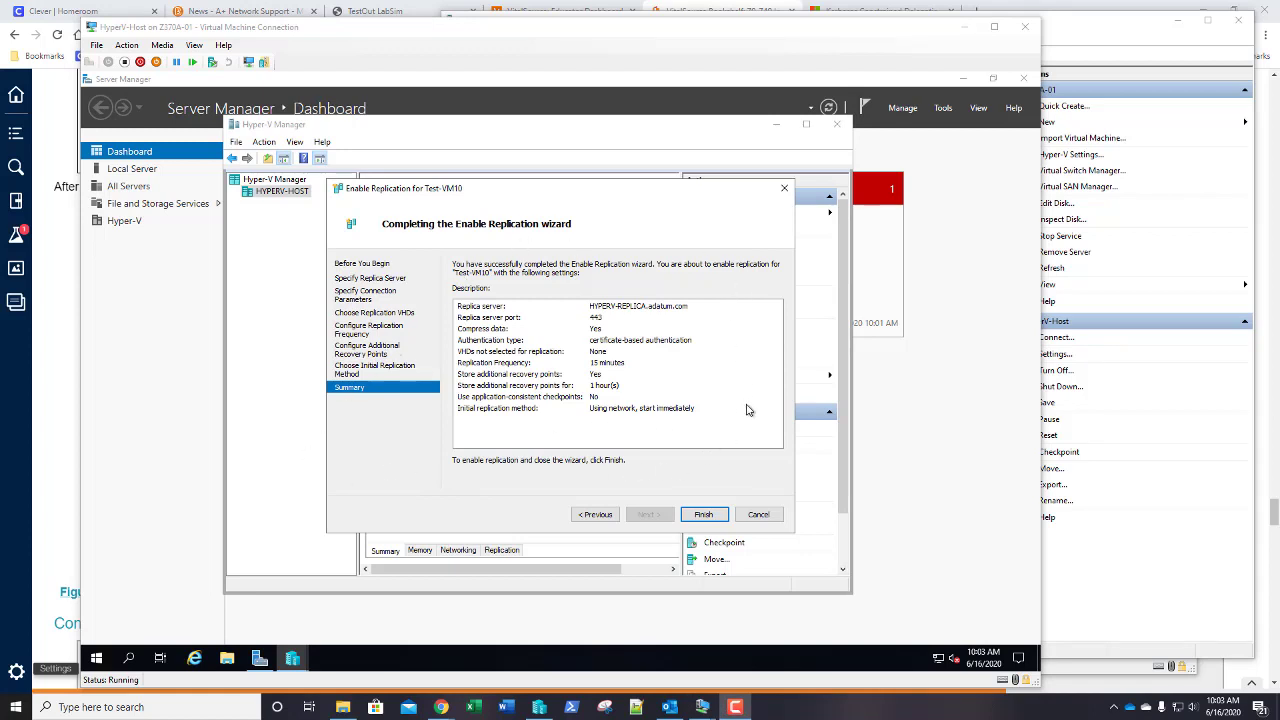
Finish enabling replication for Test-VM10, then select its copy on the HyperV-Replica server and reposition that server's window over HyperV-Host
click(705, 515)
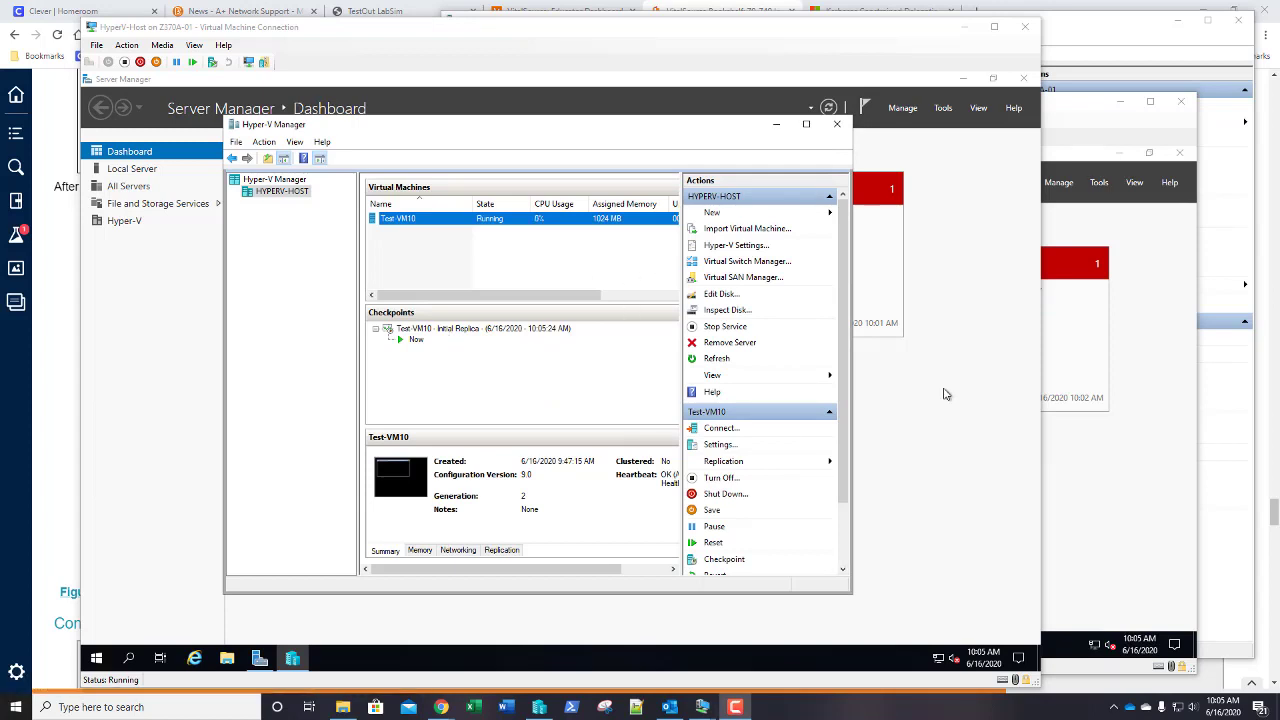
click(1073, 115)
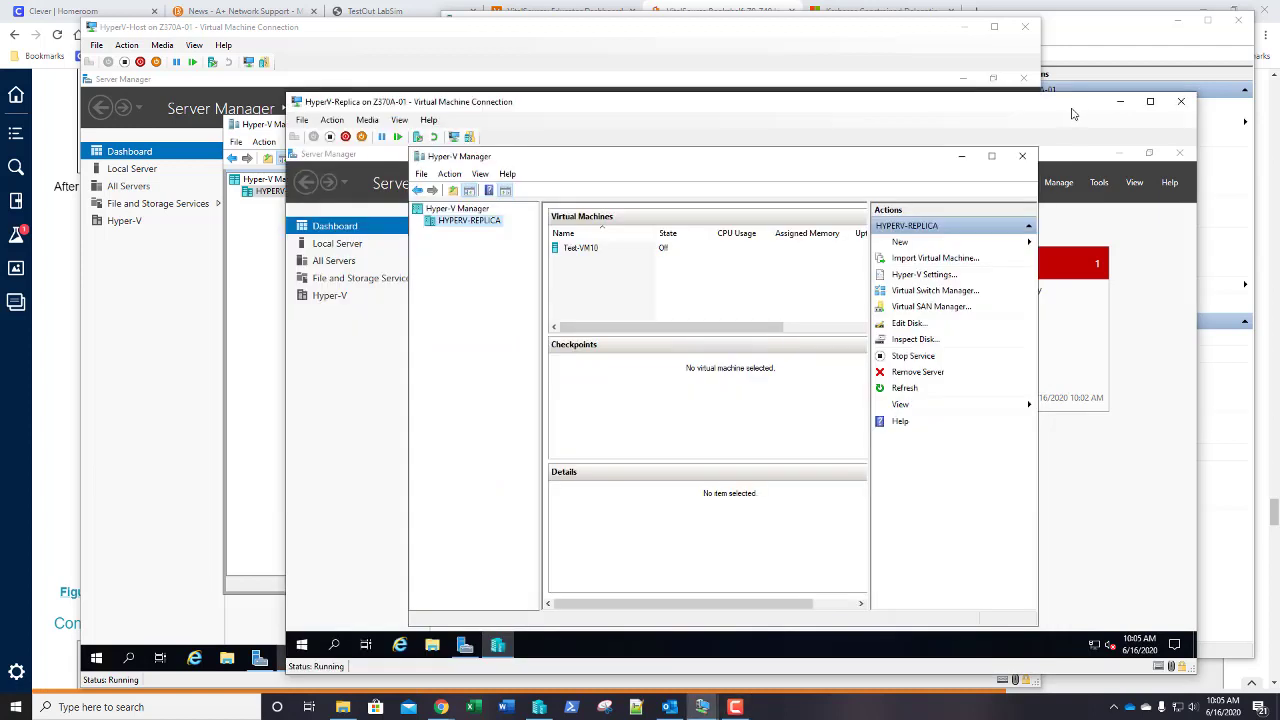
click(605, 250)
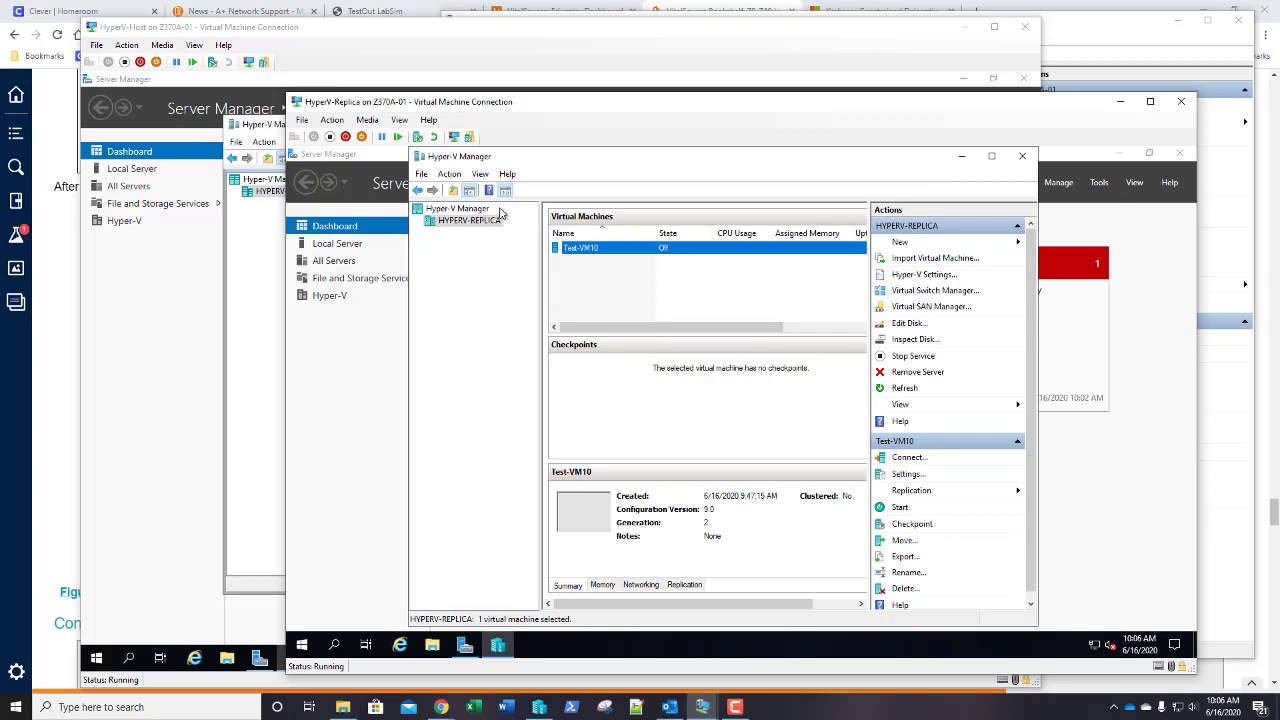
drag(550, 106, 776, 99)
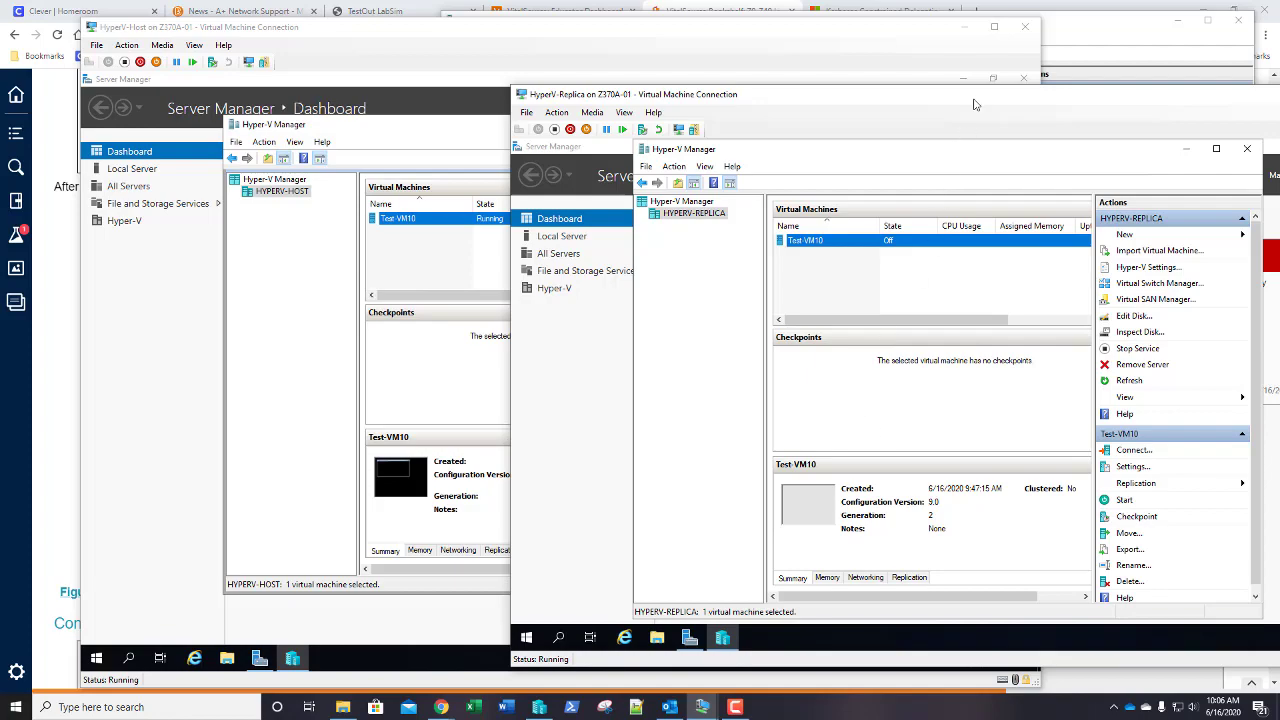
drag(975, 100, 818, 73)
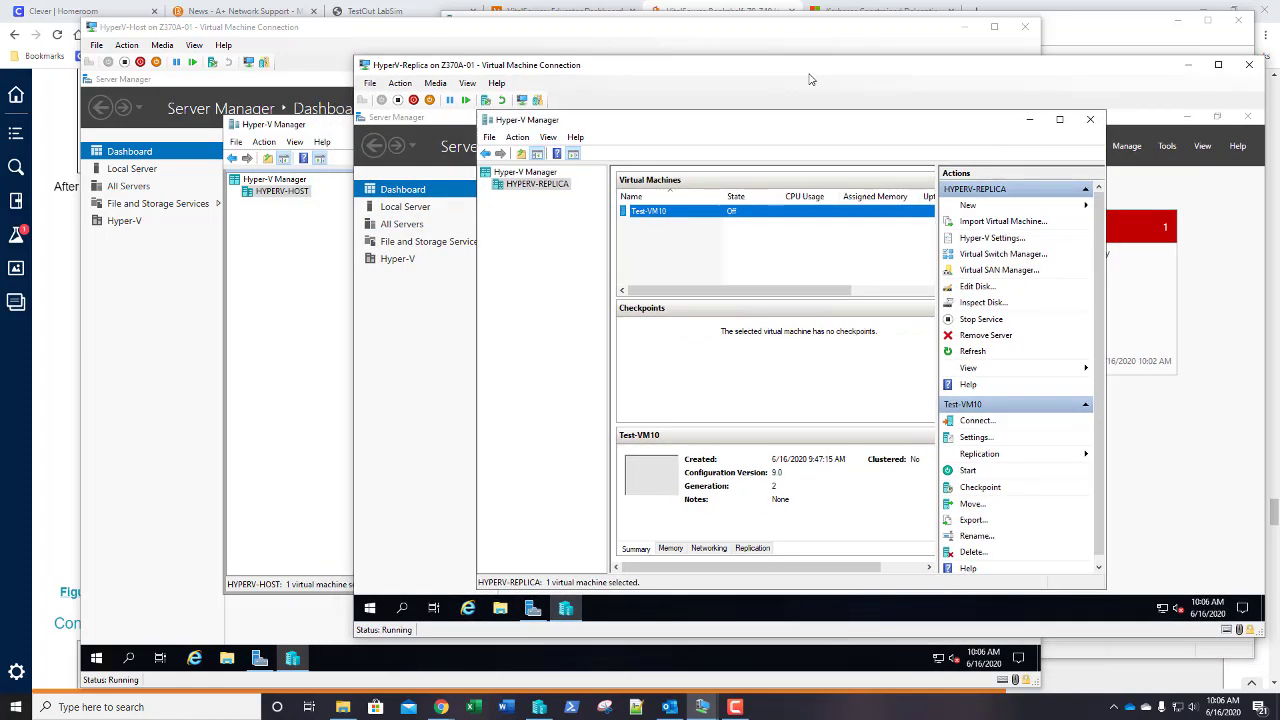
Review the replication configuration in HYPERV-REPLICA's Hyper-V settings, including the authorization entry for hyperv-host.adatum.com
click(979, 239)
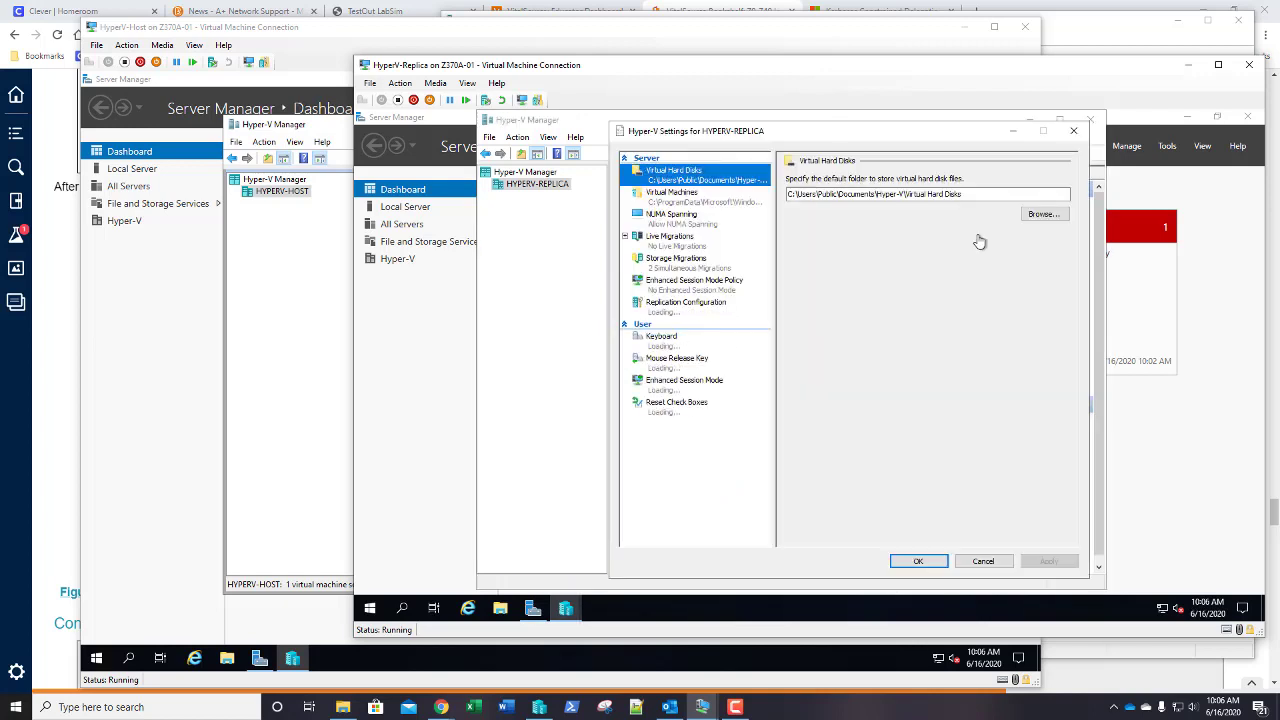
click(690, 304)
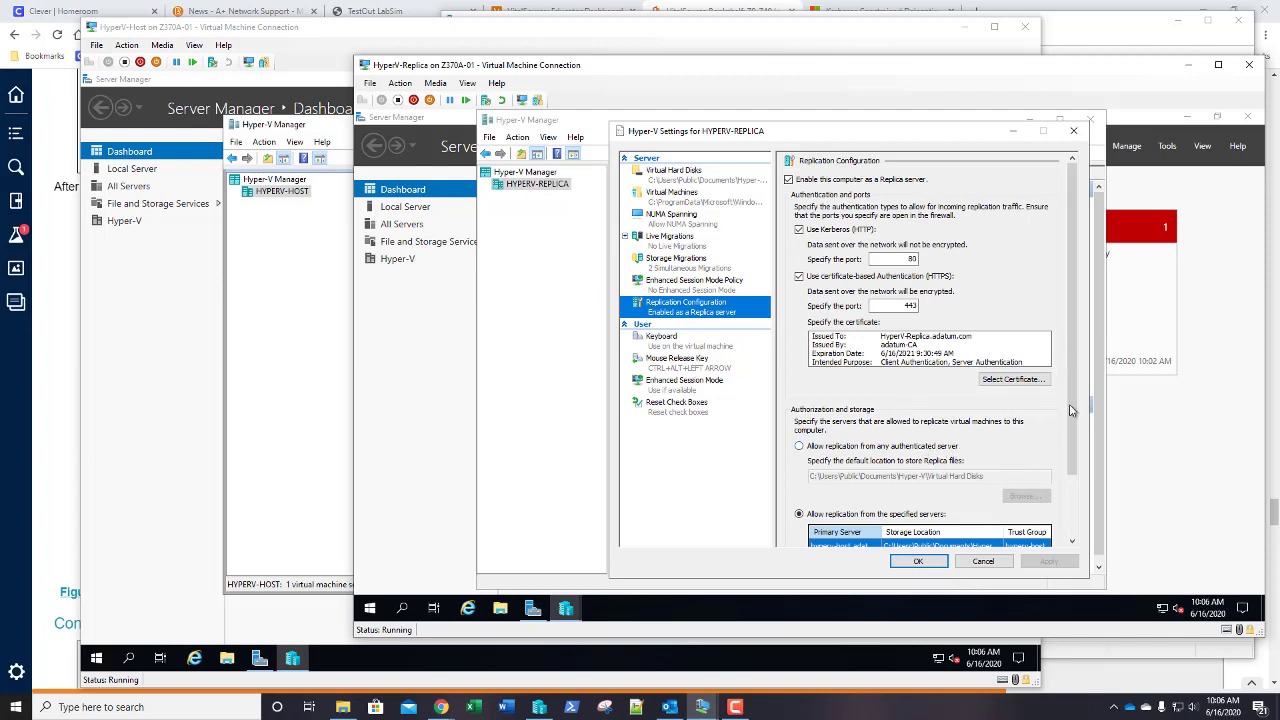
scroll(914, 483, down, 3)
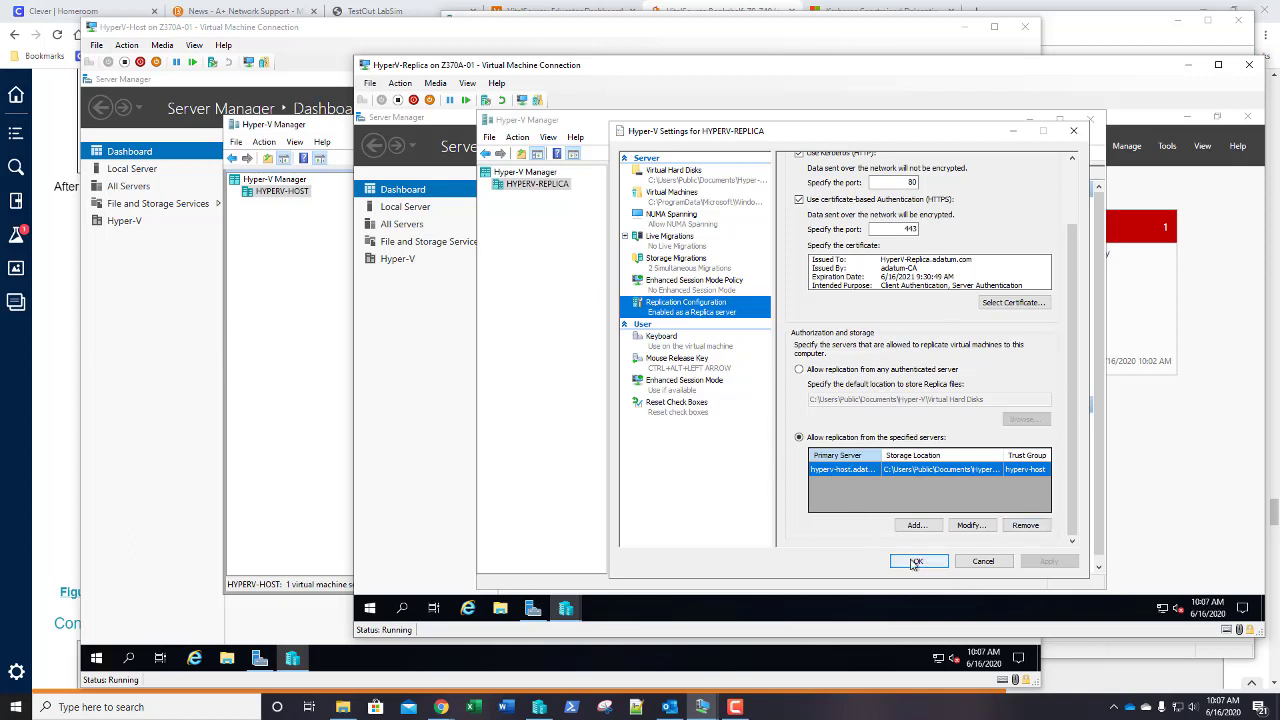
click(970, 525)
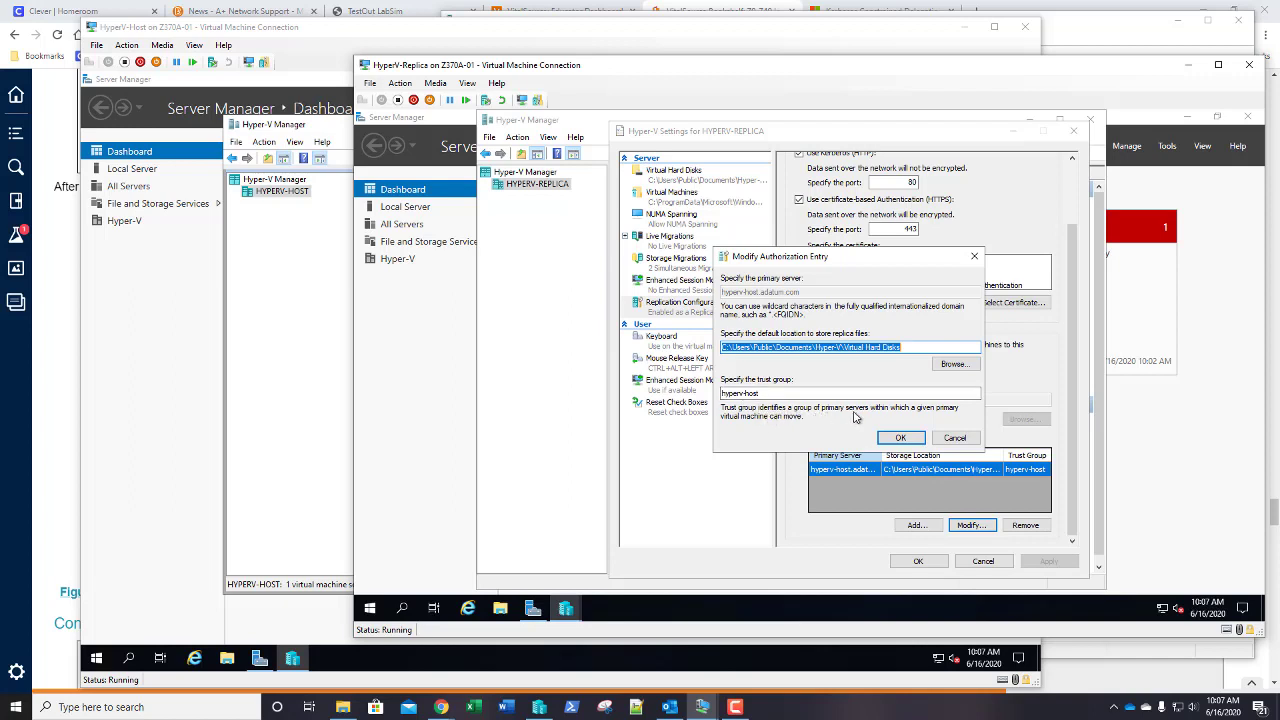
click(955, 438)
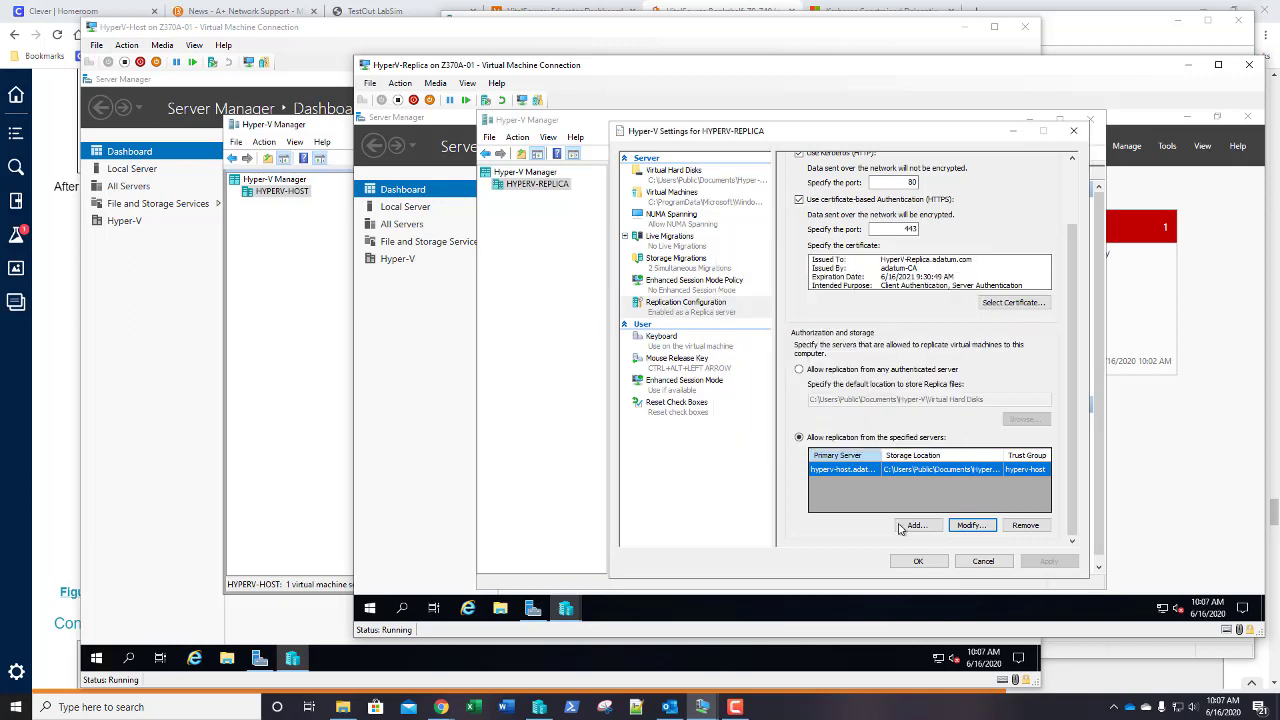
click(919, 562)
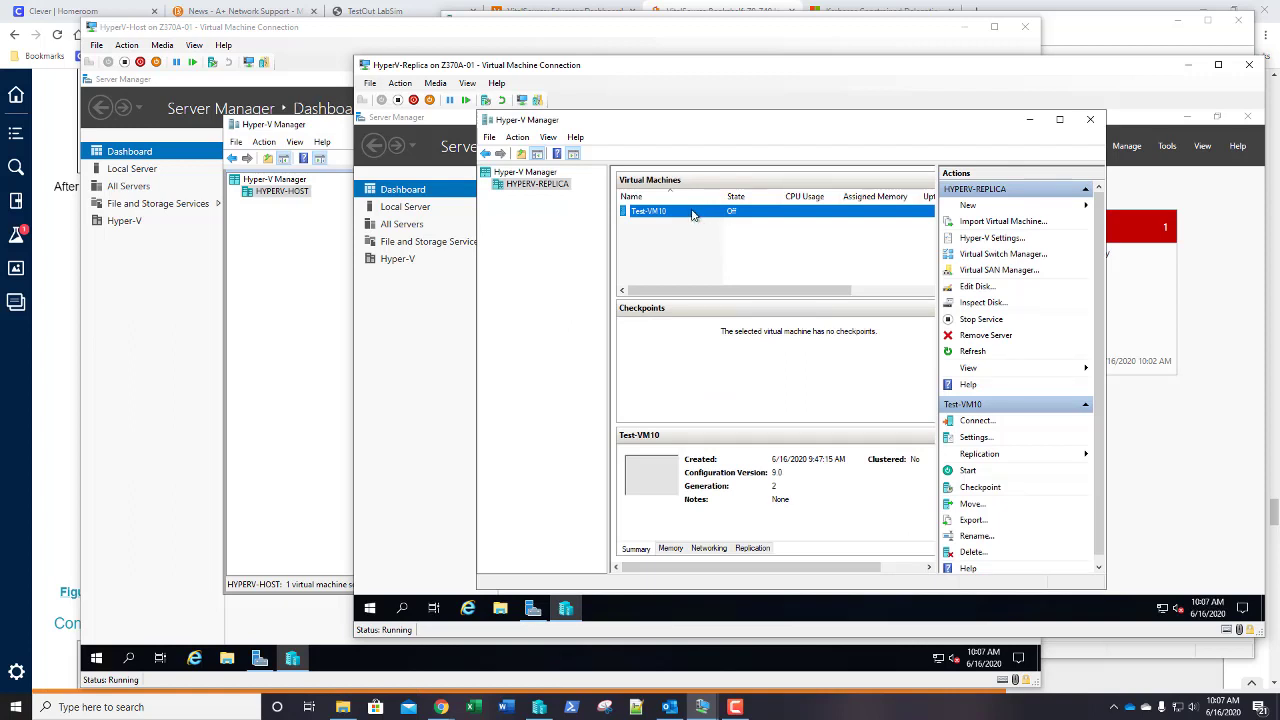
Inspect the virtual machine settings of Test-VM10 on HYPERV-REPLICA, close them, and bring up its replication commands
right_click(693, 213)
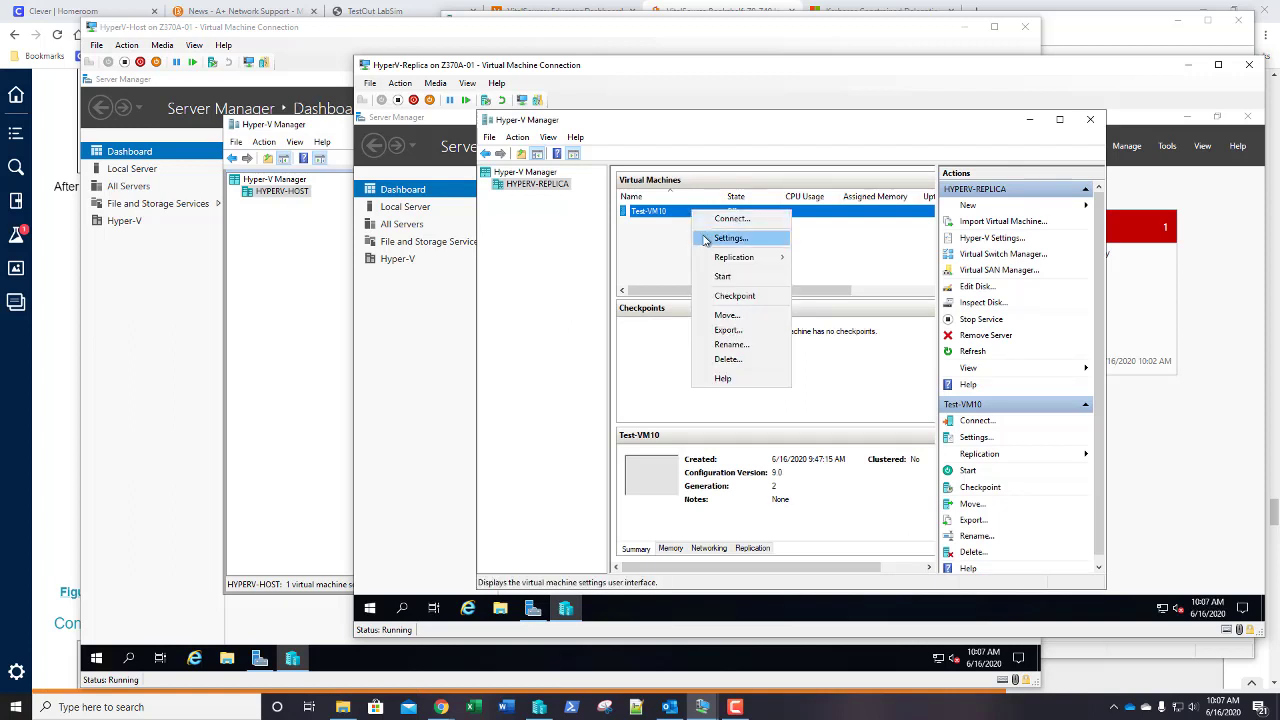
click(729, 238)
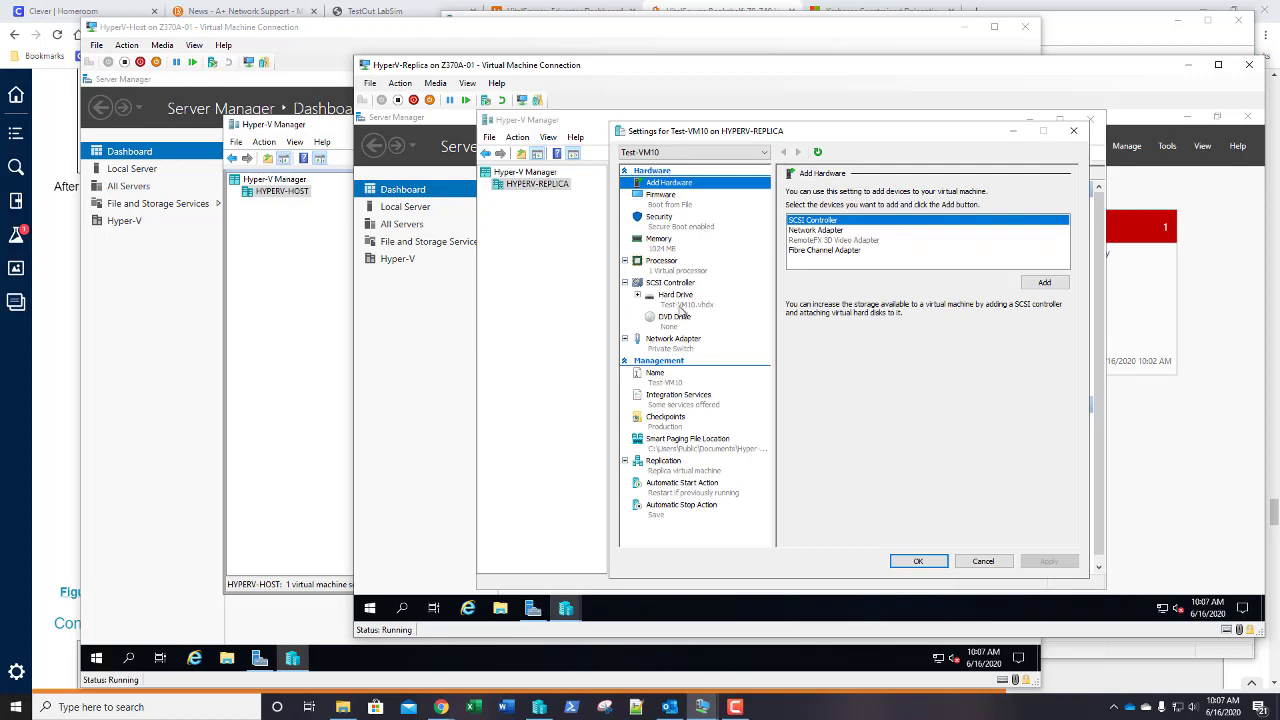
click(1073, 135)
right_click(690, 218)
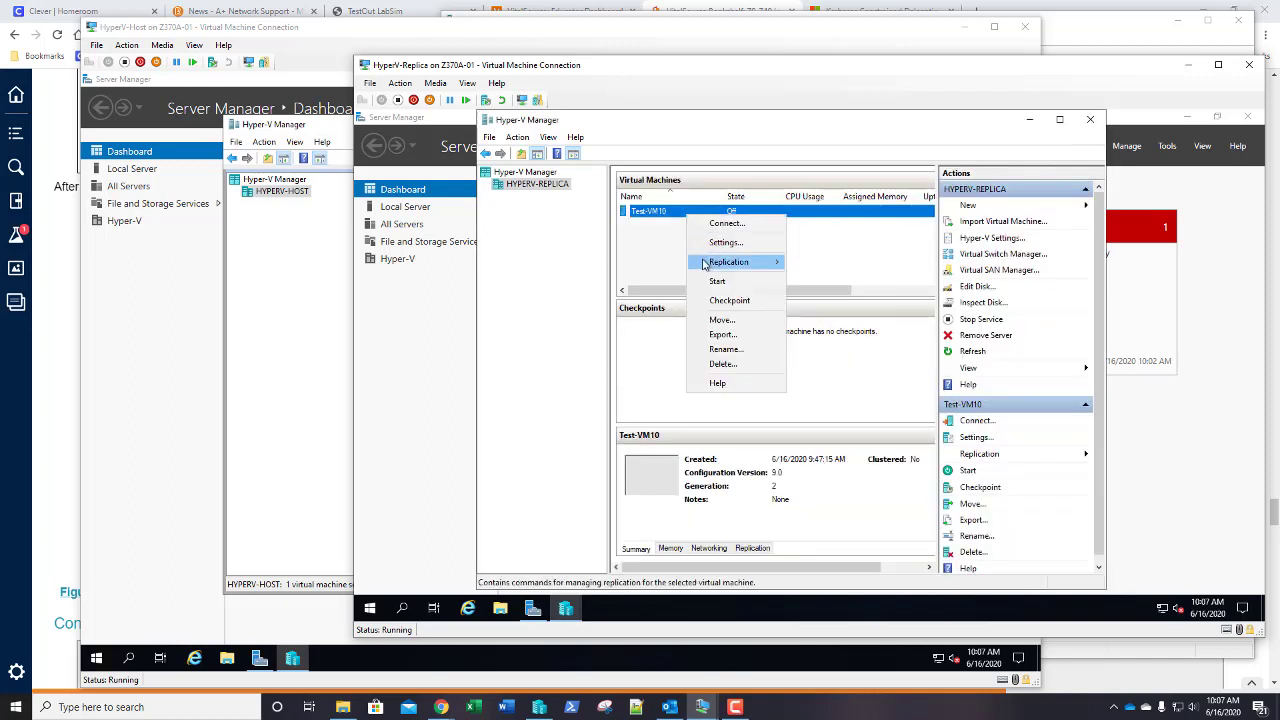
mouse_move(705, 264)
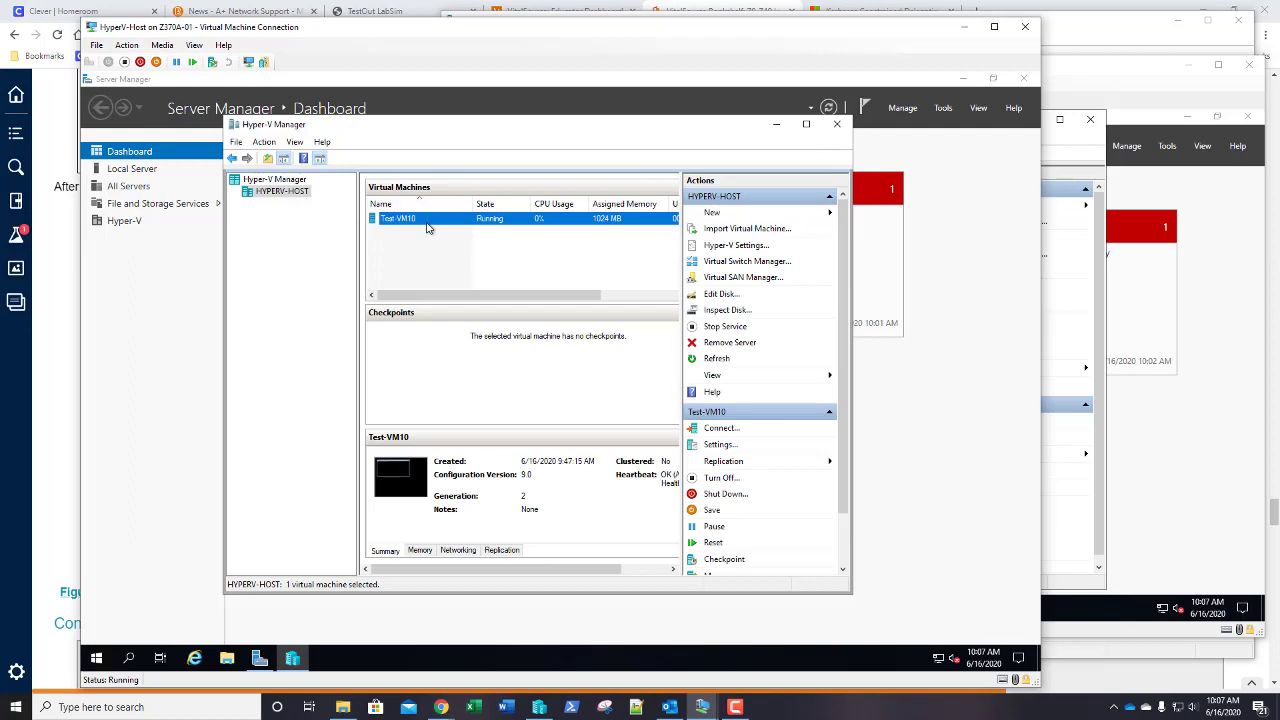
Check the replication health report for Test-VM10 on HyperV-Host and close it
right_click(426, 222)
mouse_move(457, 275)
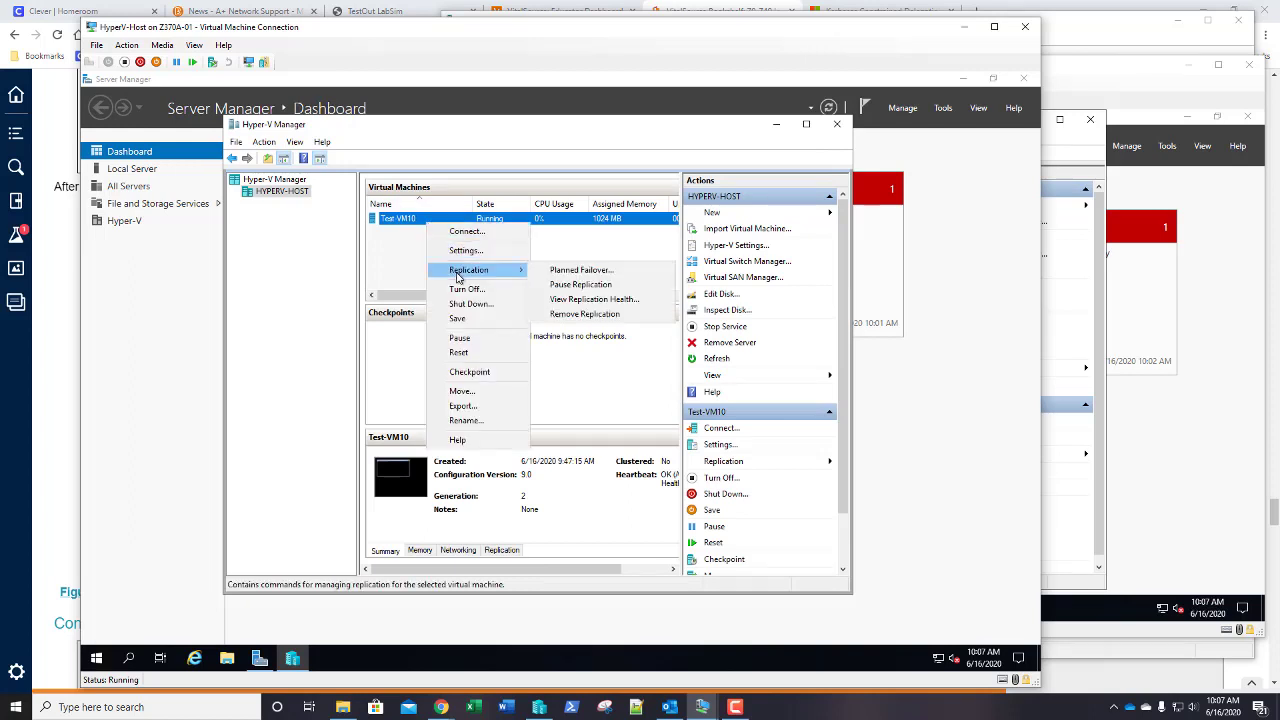
click(556, 305)
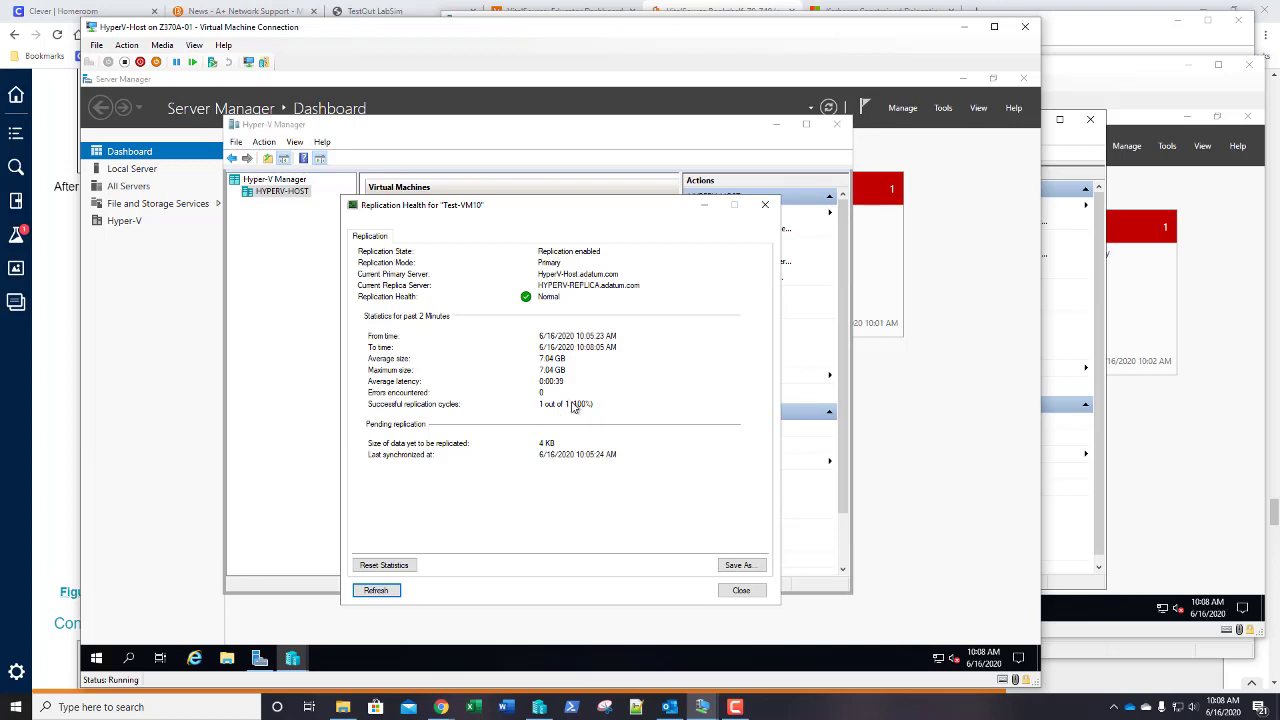
click(741, 592)
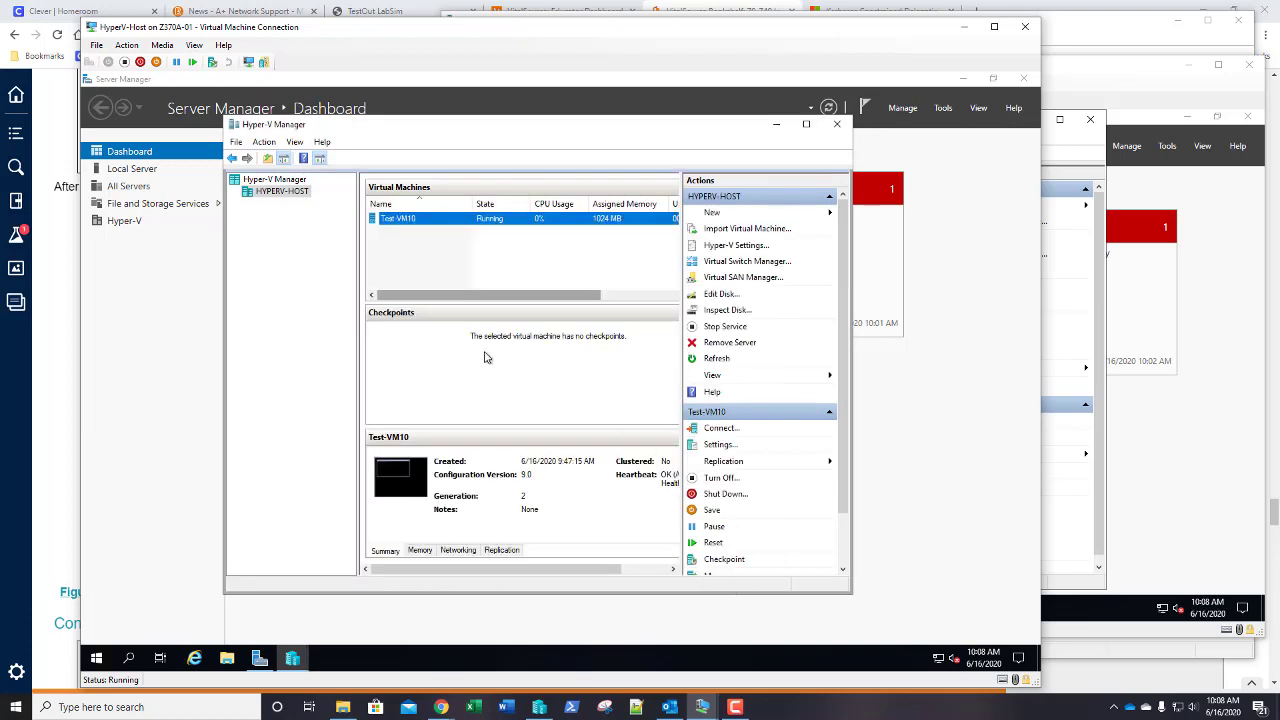